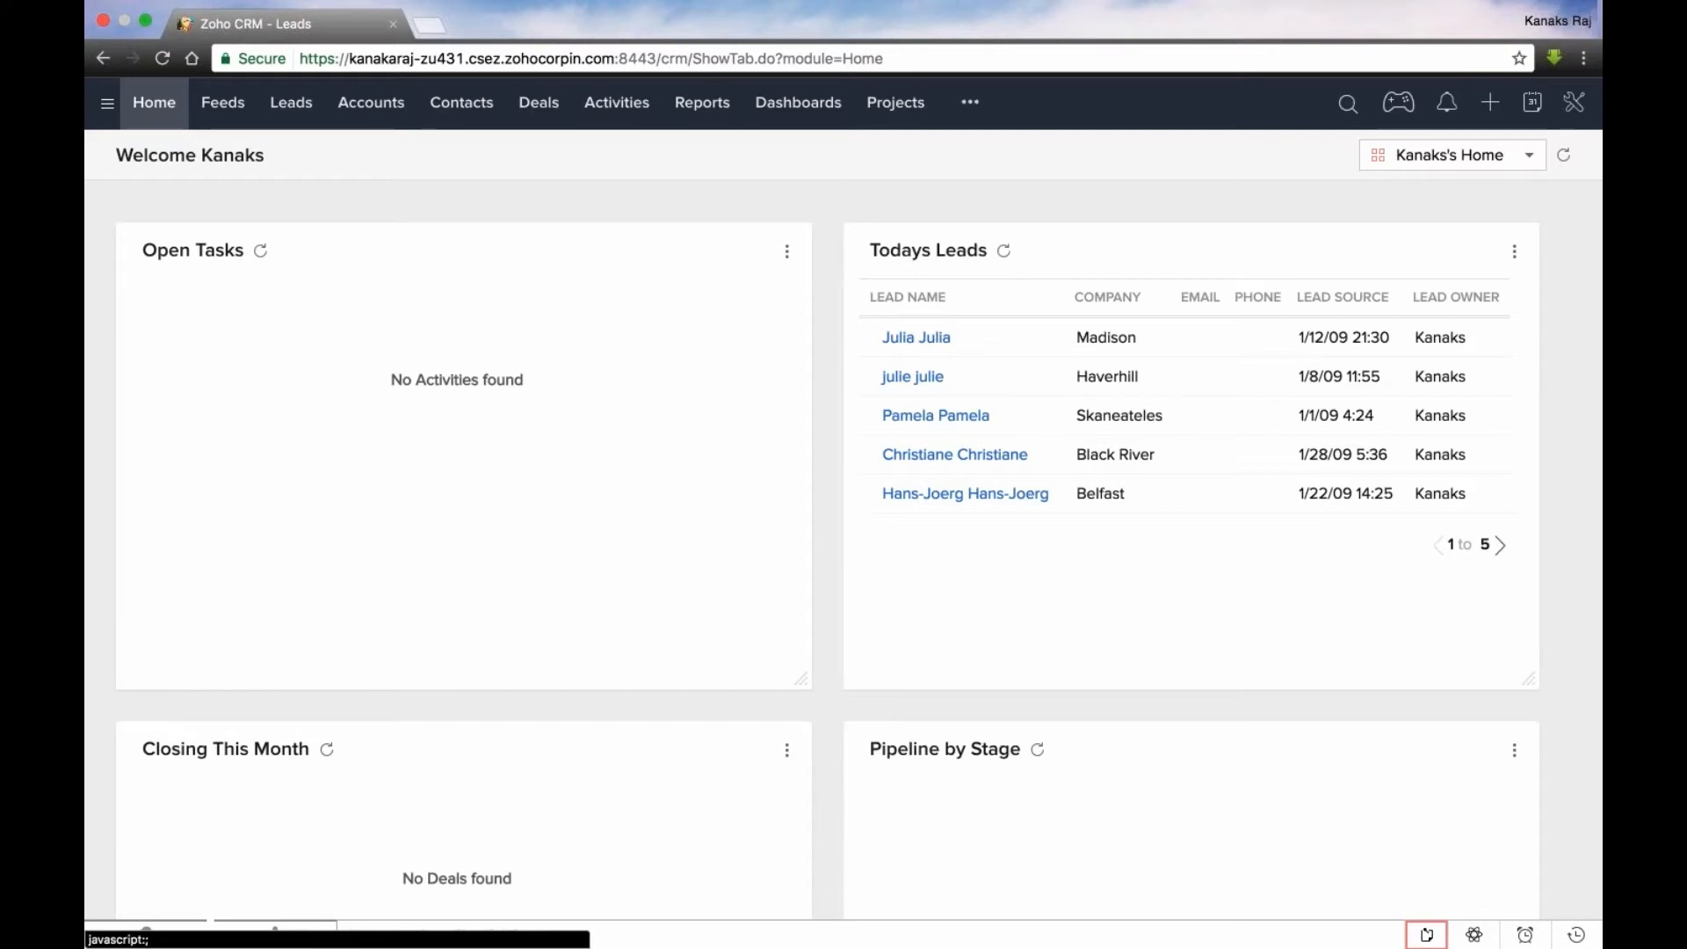
- Start a new lead and look through the available Lead Status options
{"action": "left_click", "coordinate": [1369, 181]}
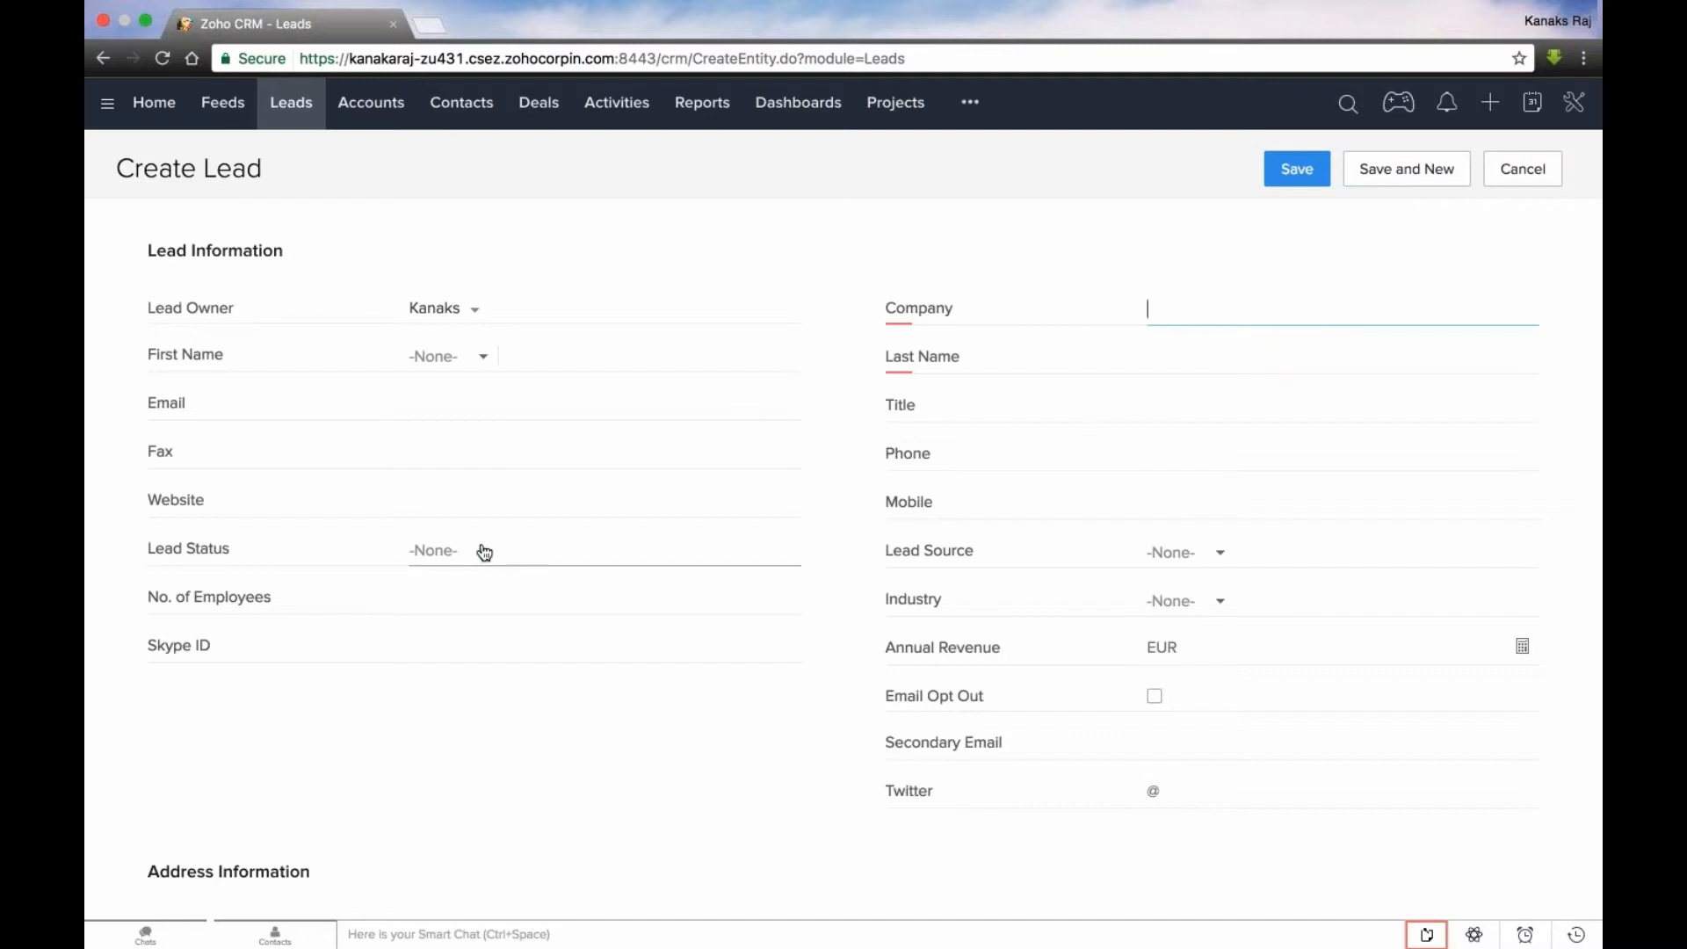
{"action": "left_click", "coordinate": [485, 552]}
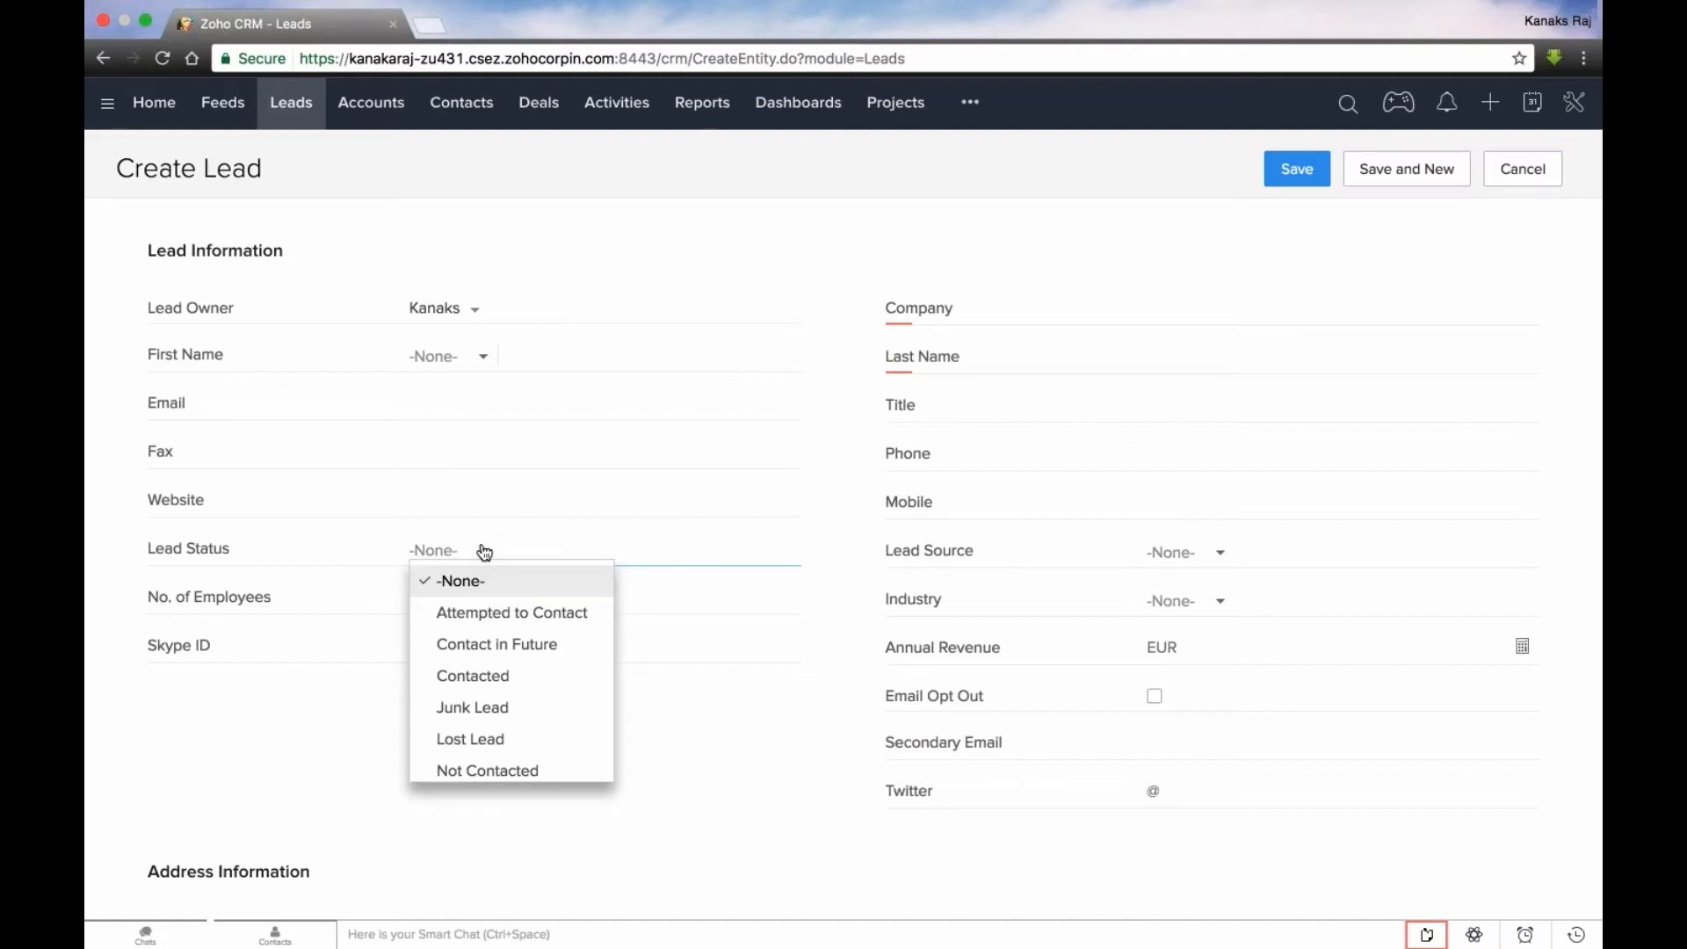
{"action": "scroll", "coordinate": [508, 742], "scroll_direction": "down", "scroll_amount": 1}
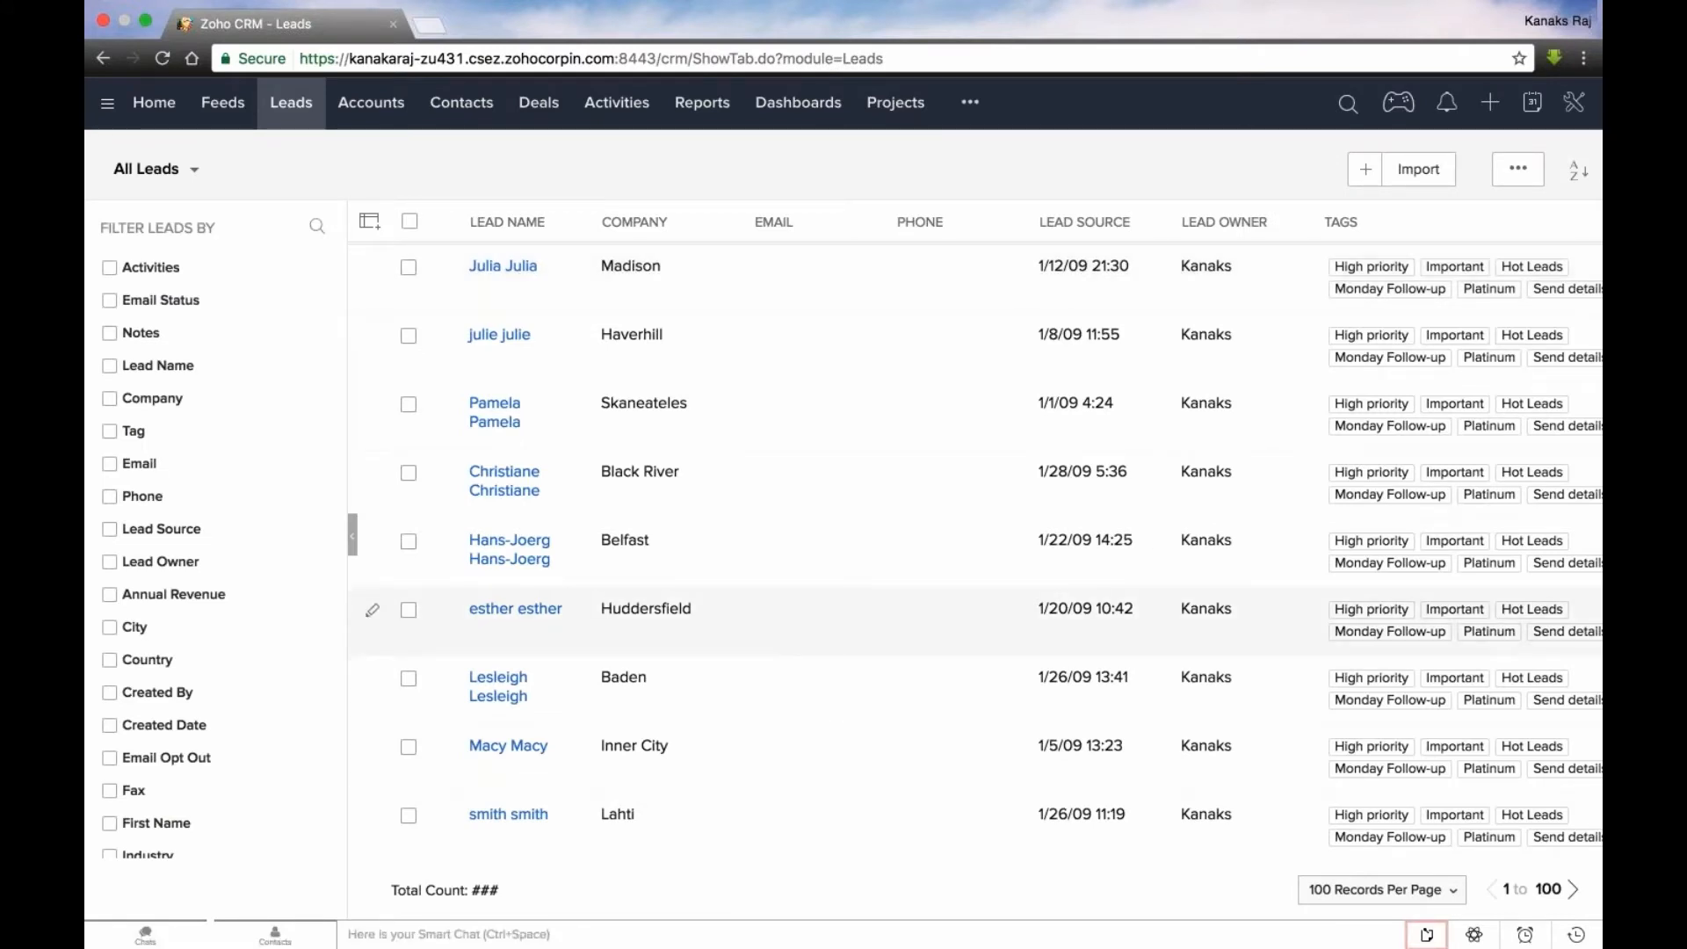
- Browse the leads list and open the Valley Center lead to examine the tags beside its name
{"action": "scroll", "coordinate": [510, 615], "scroll_direction": "down", "scroll_amount": 8}
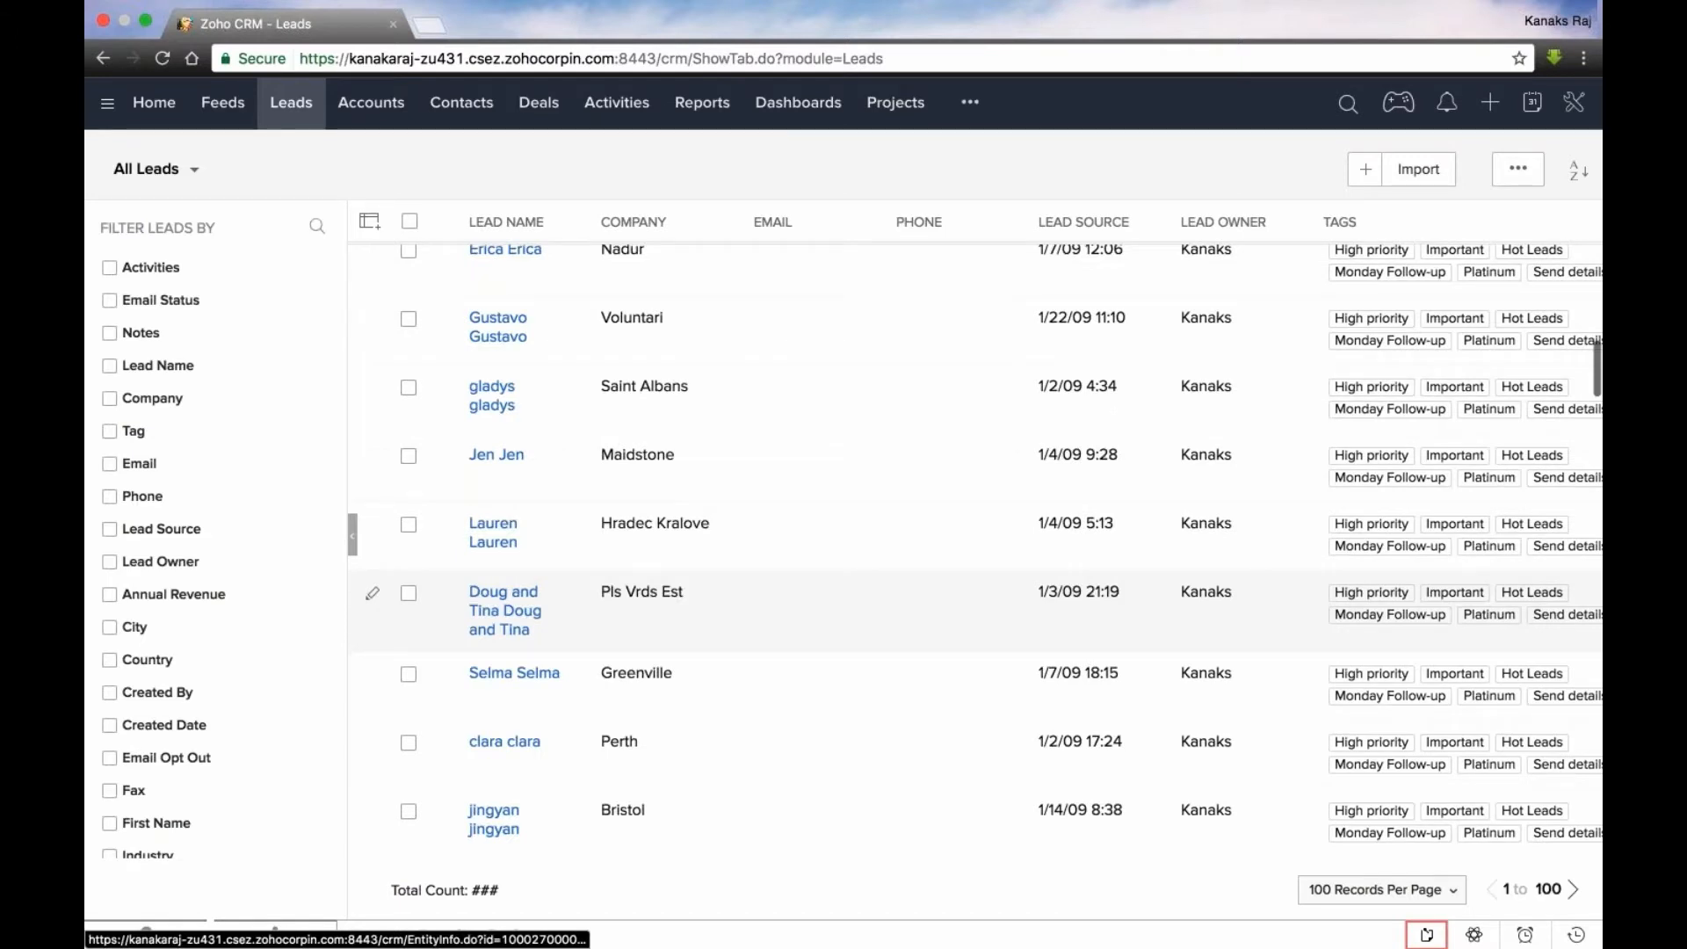
{"action": "scroll", "coordinate": [531, 631], "scroll_direction": "down", "scroll_amount": 6}
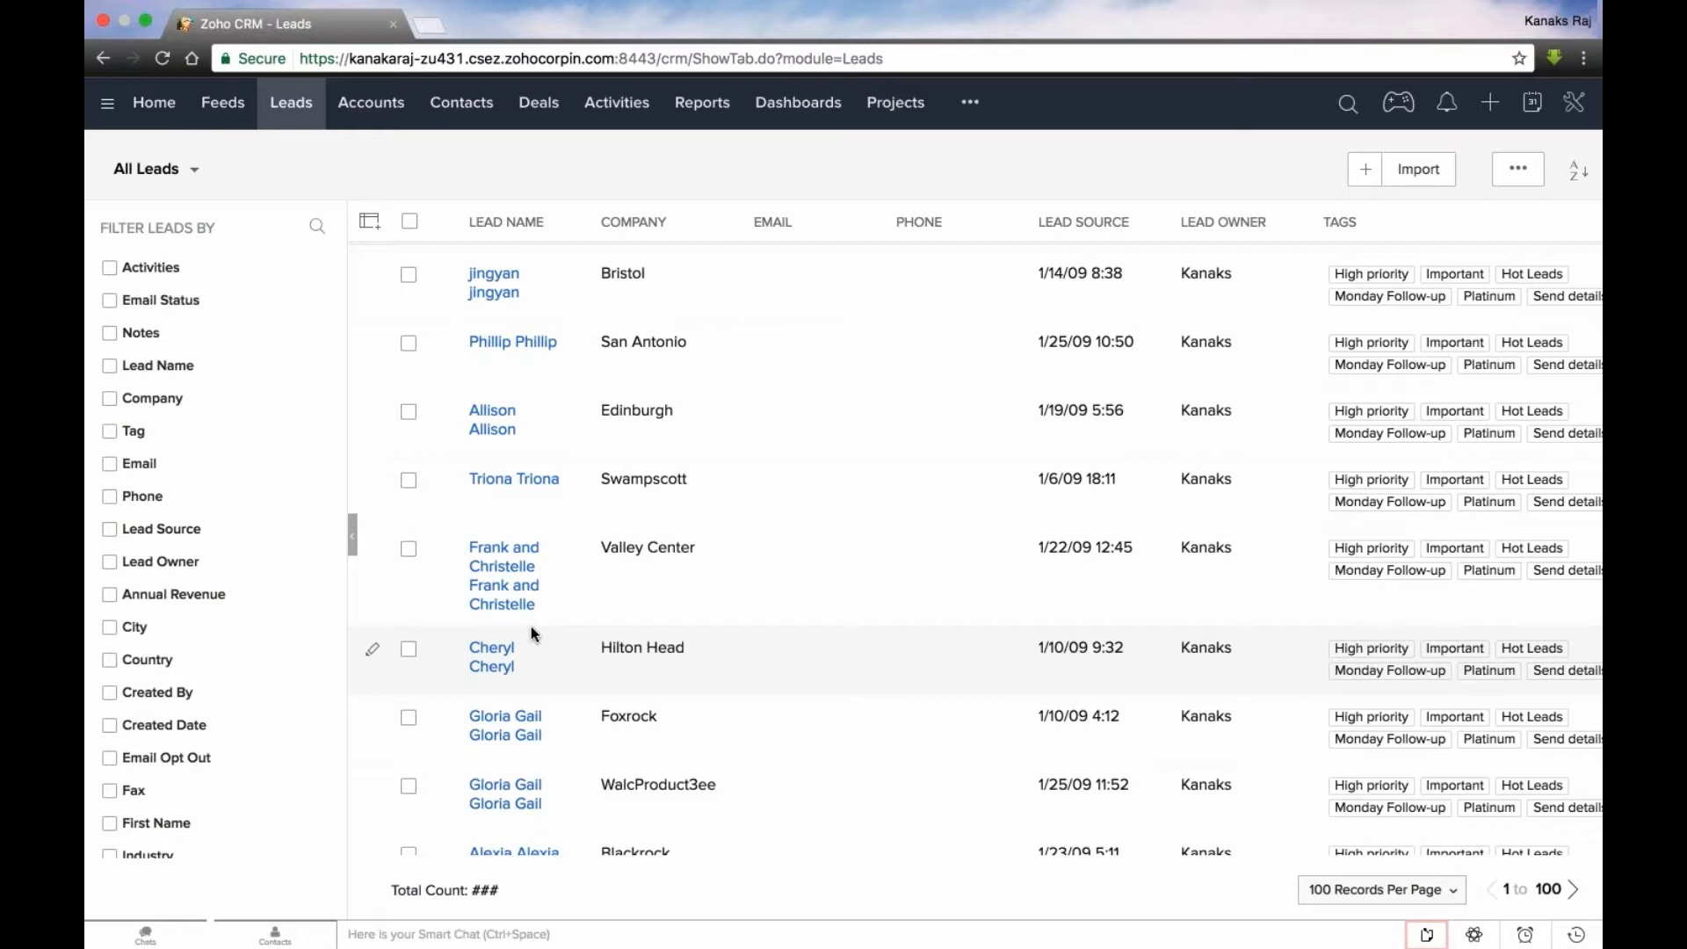
{"action": "left_click", "coordinate": [503, 576]}
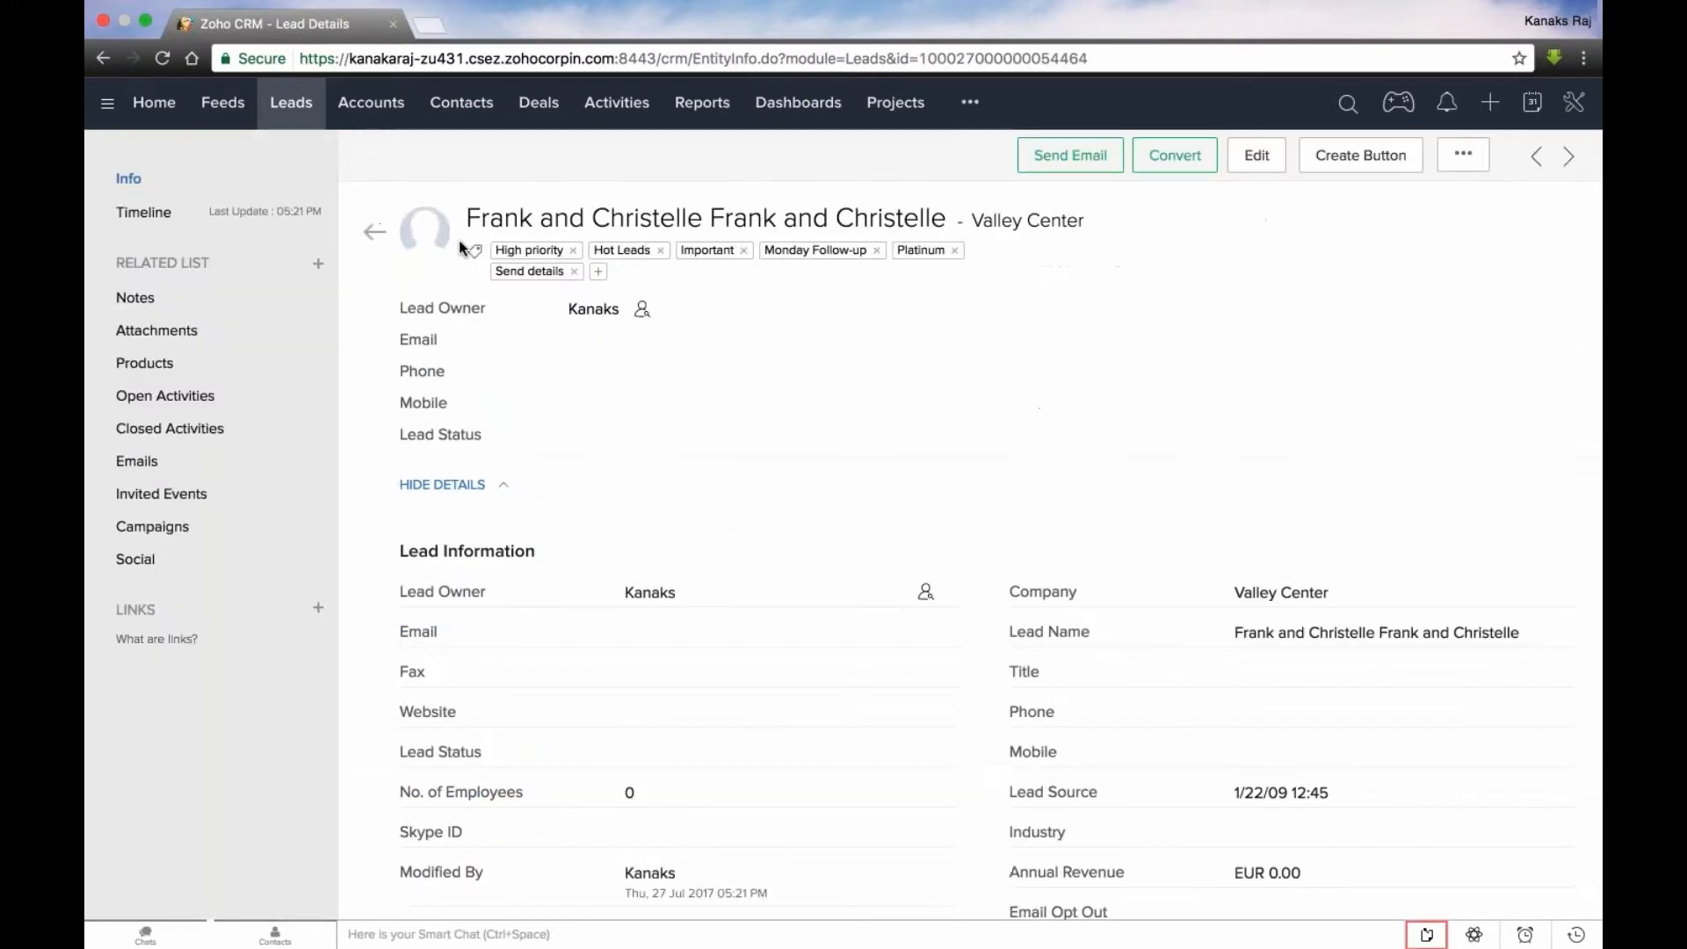
{"action": "left_click_drag", "start_coordinate": [458, 240], "coordinate": [957, 220]}
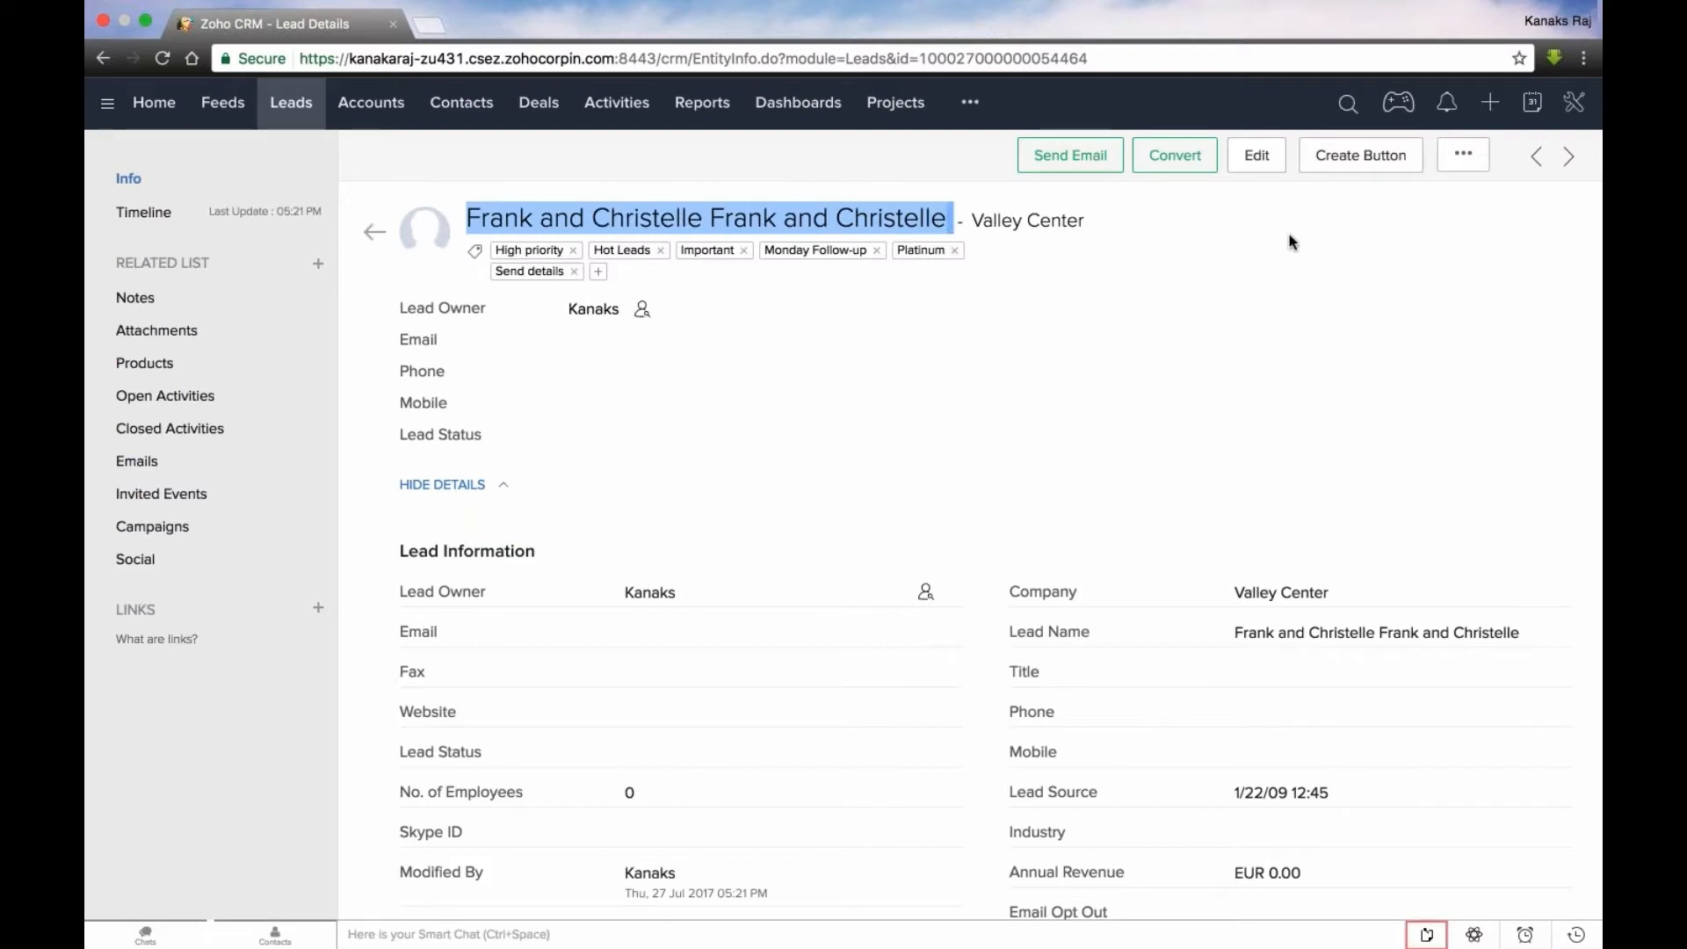
{"action": "left_click", "coordinate": [1183, 232]}
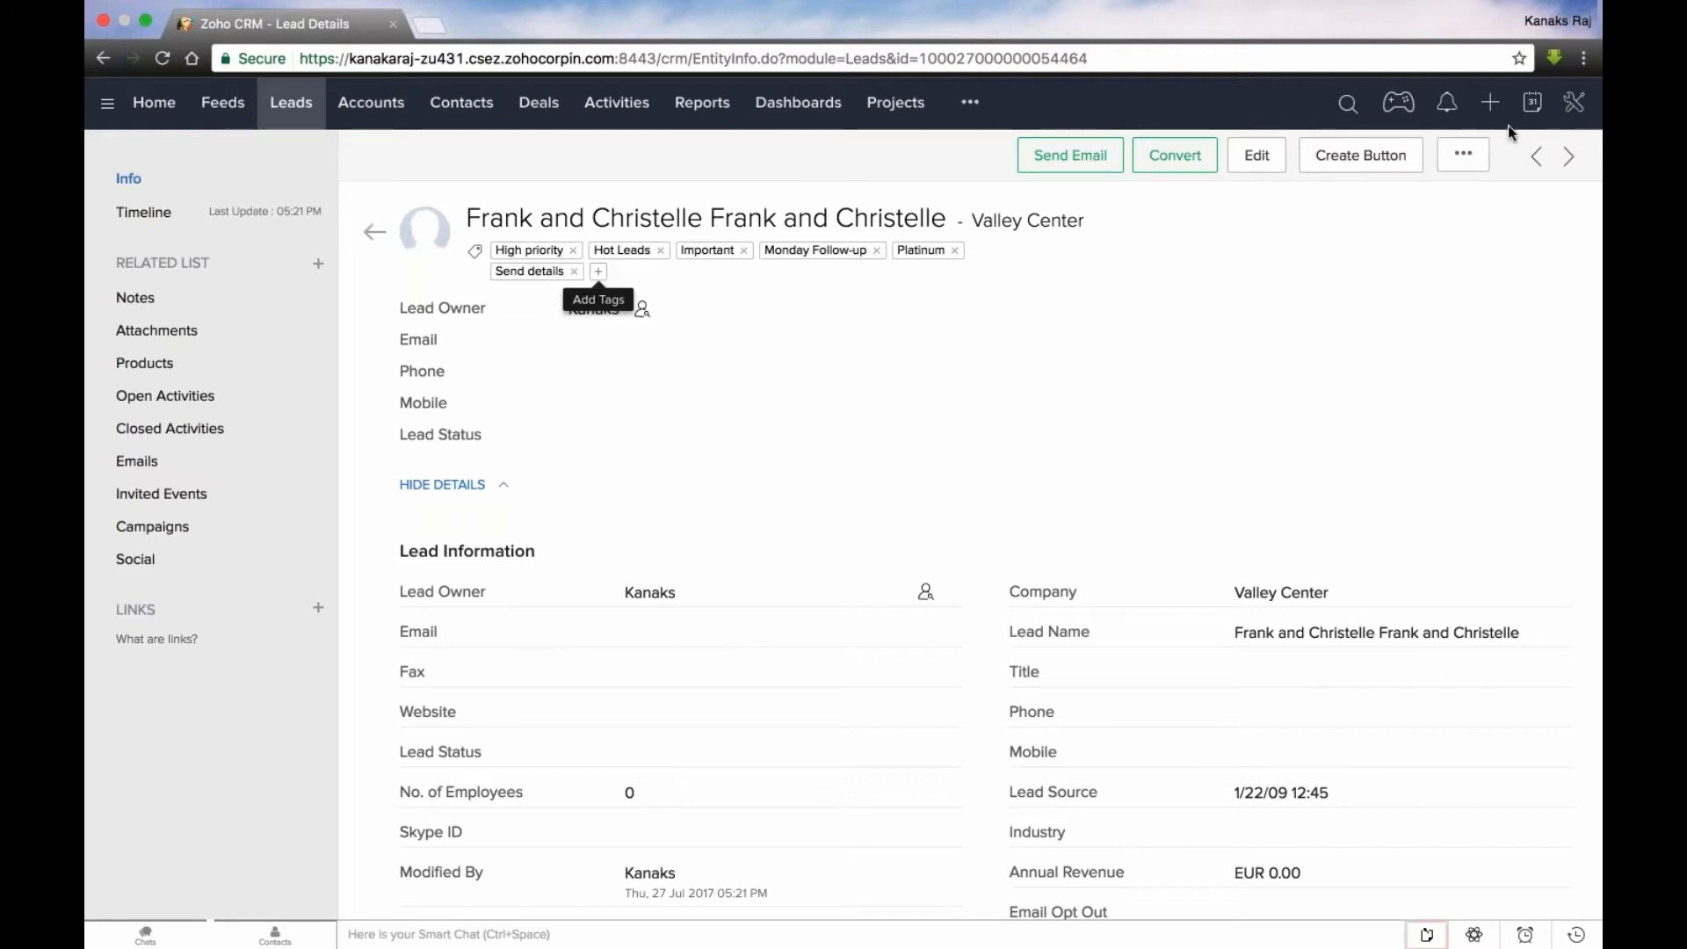
{"action": "left_click", "coordinate": [1569, 158]}
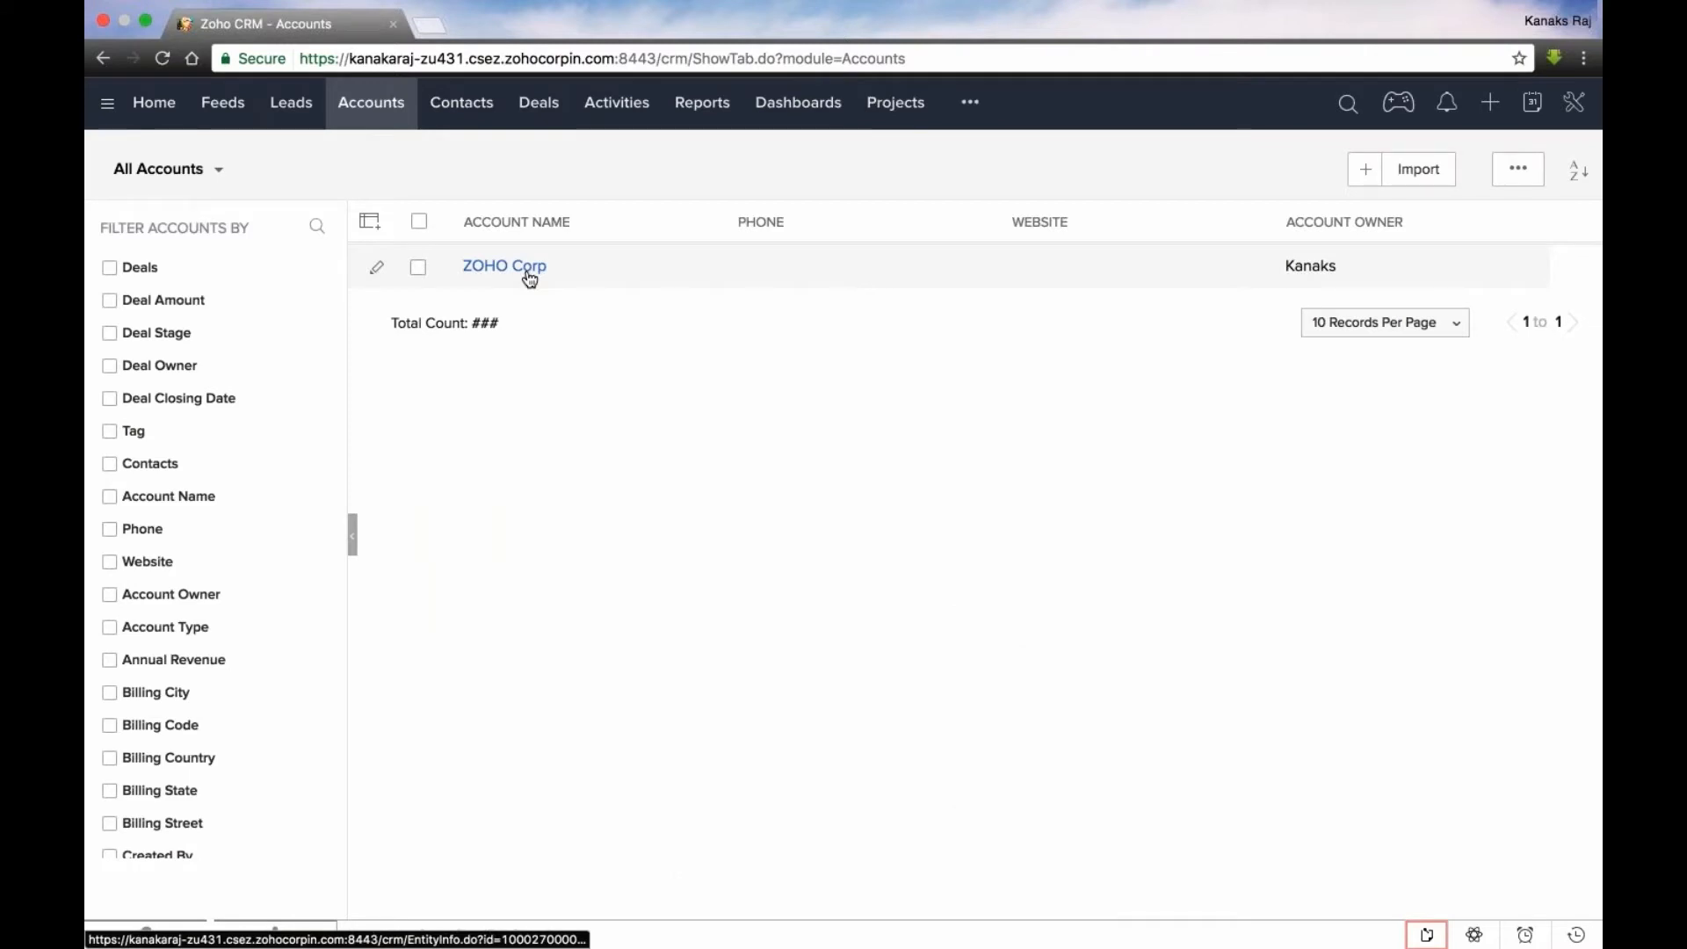
- Examine tagging on the ZOHO Corp account, then look at the Contacts and Invoices modules
{"action": "left_click", "coordinate": [530, 279]}
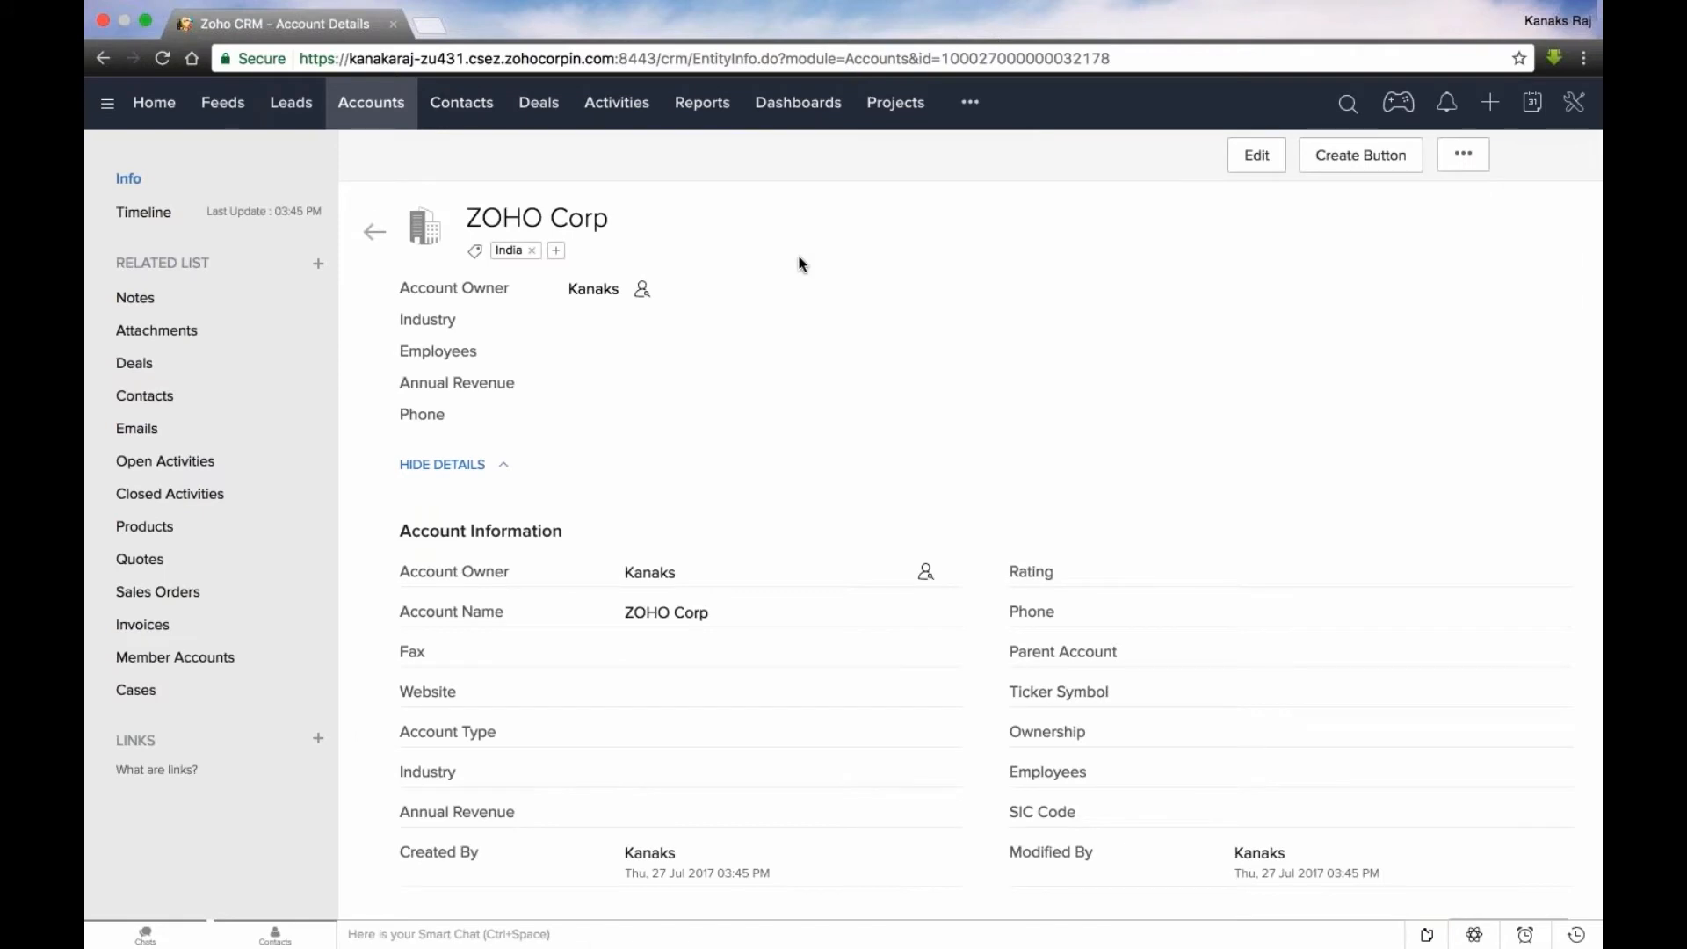
{"action": "left_click", "coordinate": [475, 121]}
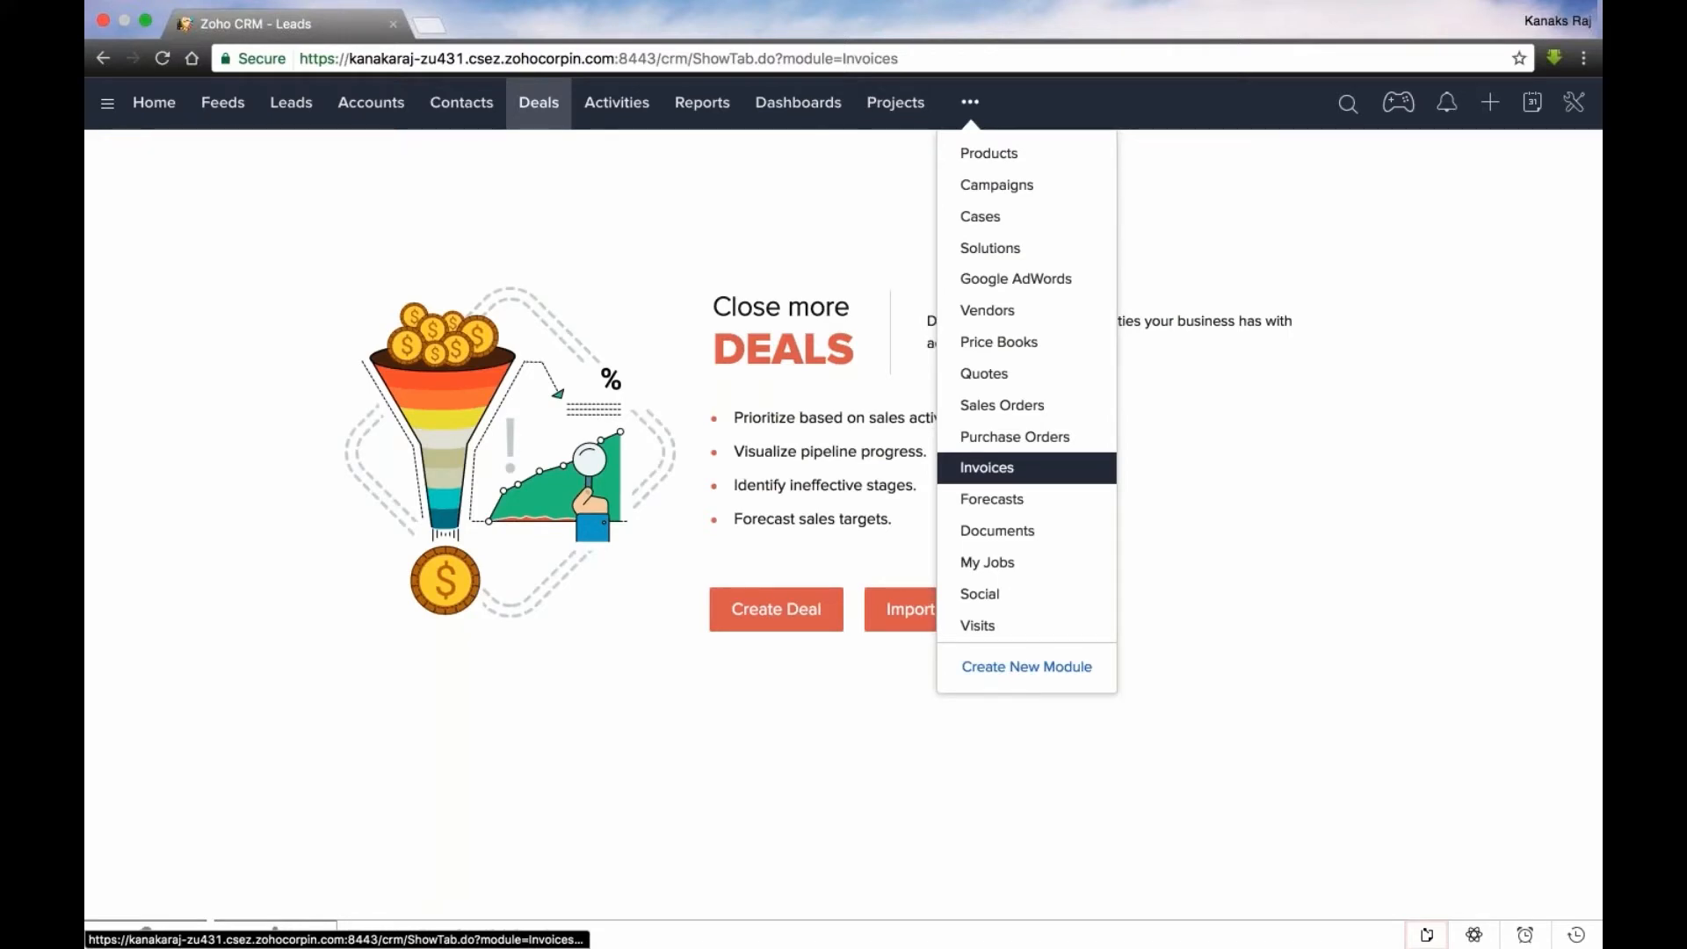
{"action": "left_click", "coordinate": [987, 467]}
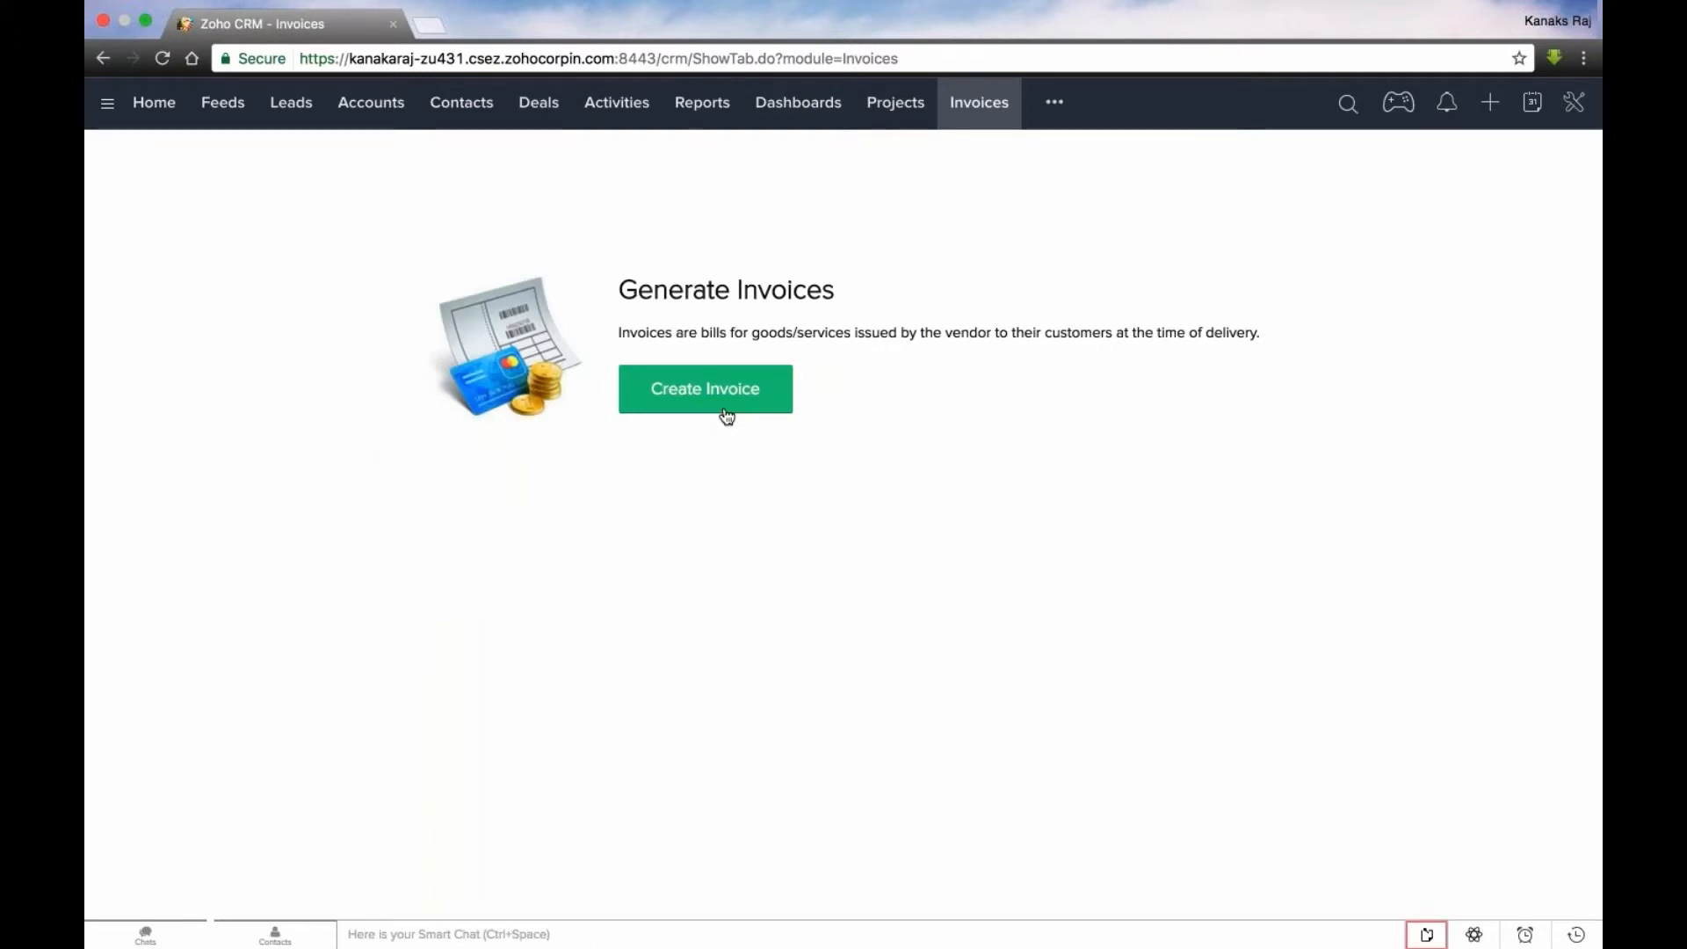
{"action": "left_click", "coordinate": [726, 411]}
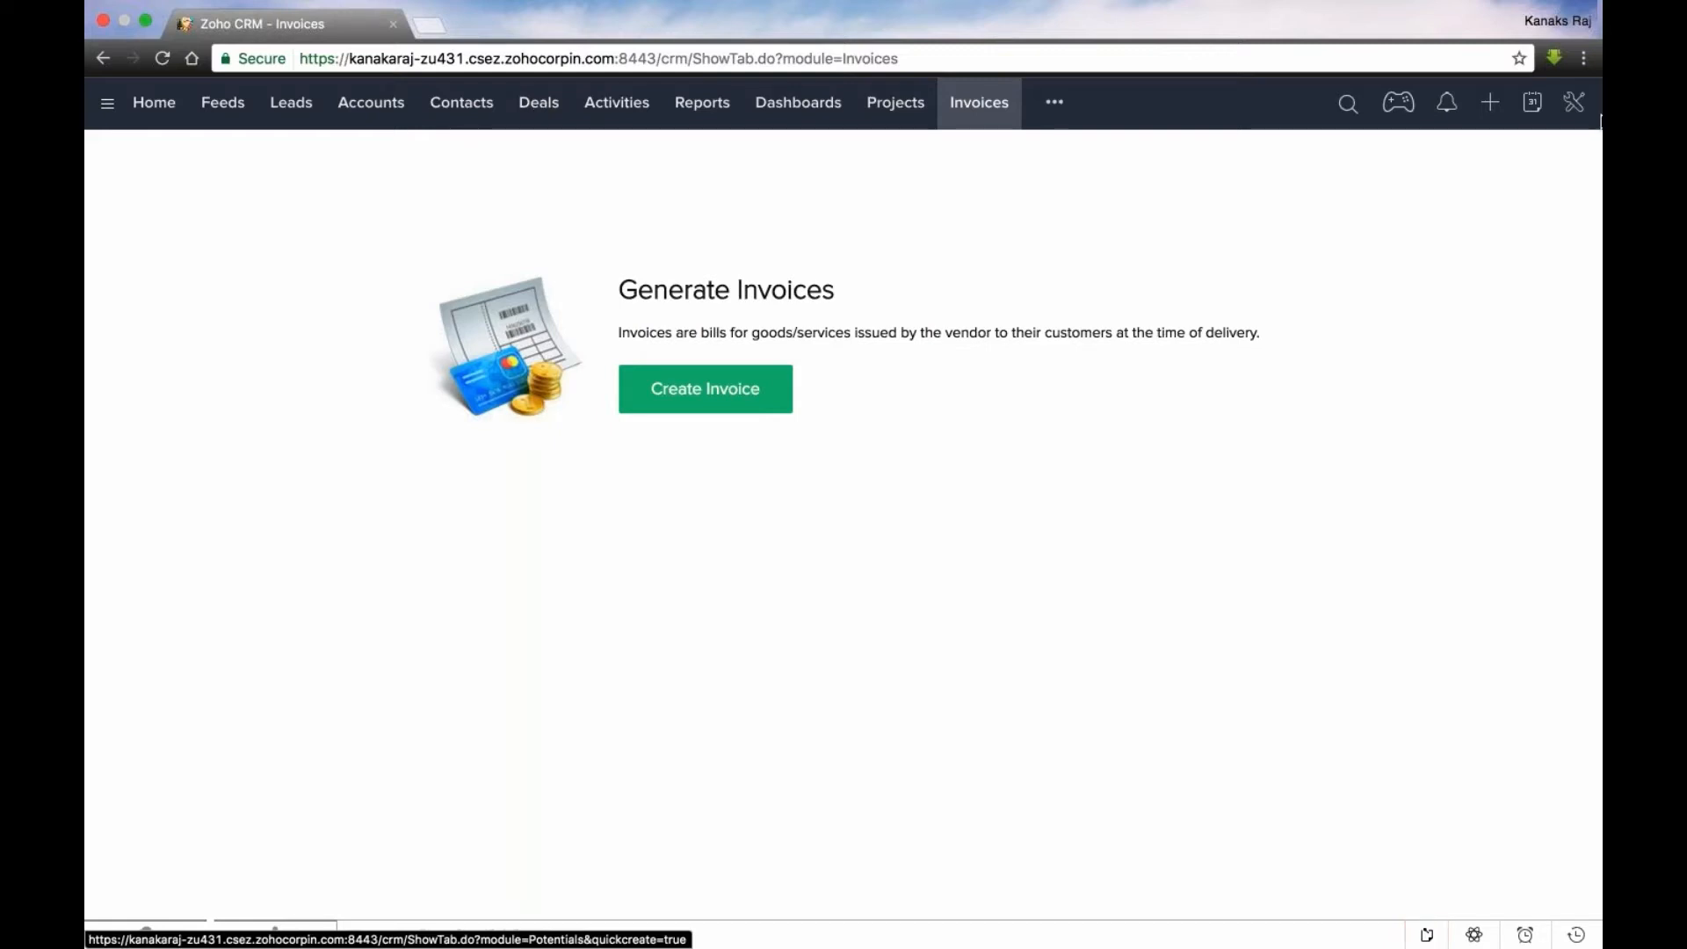
{"action": "left_click", "coordinate": [297, 115]}
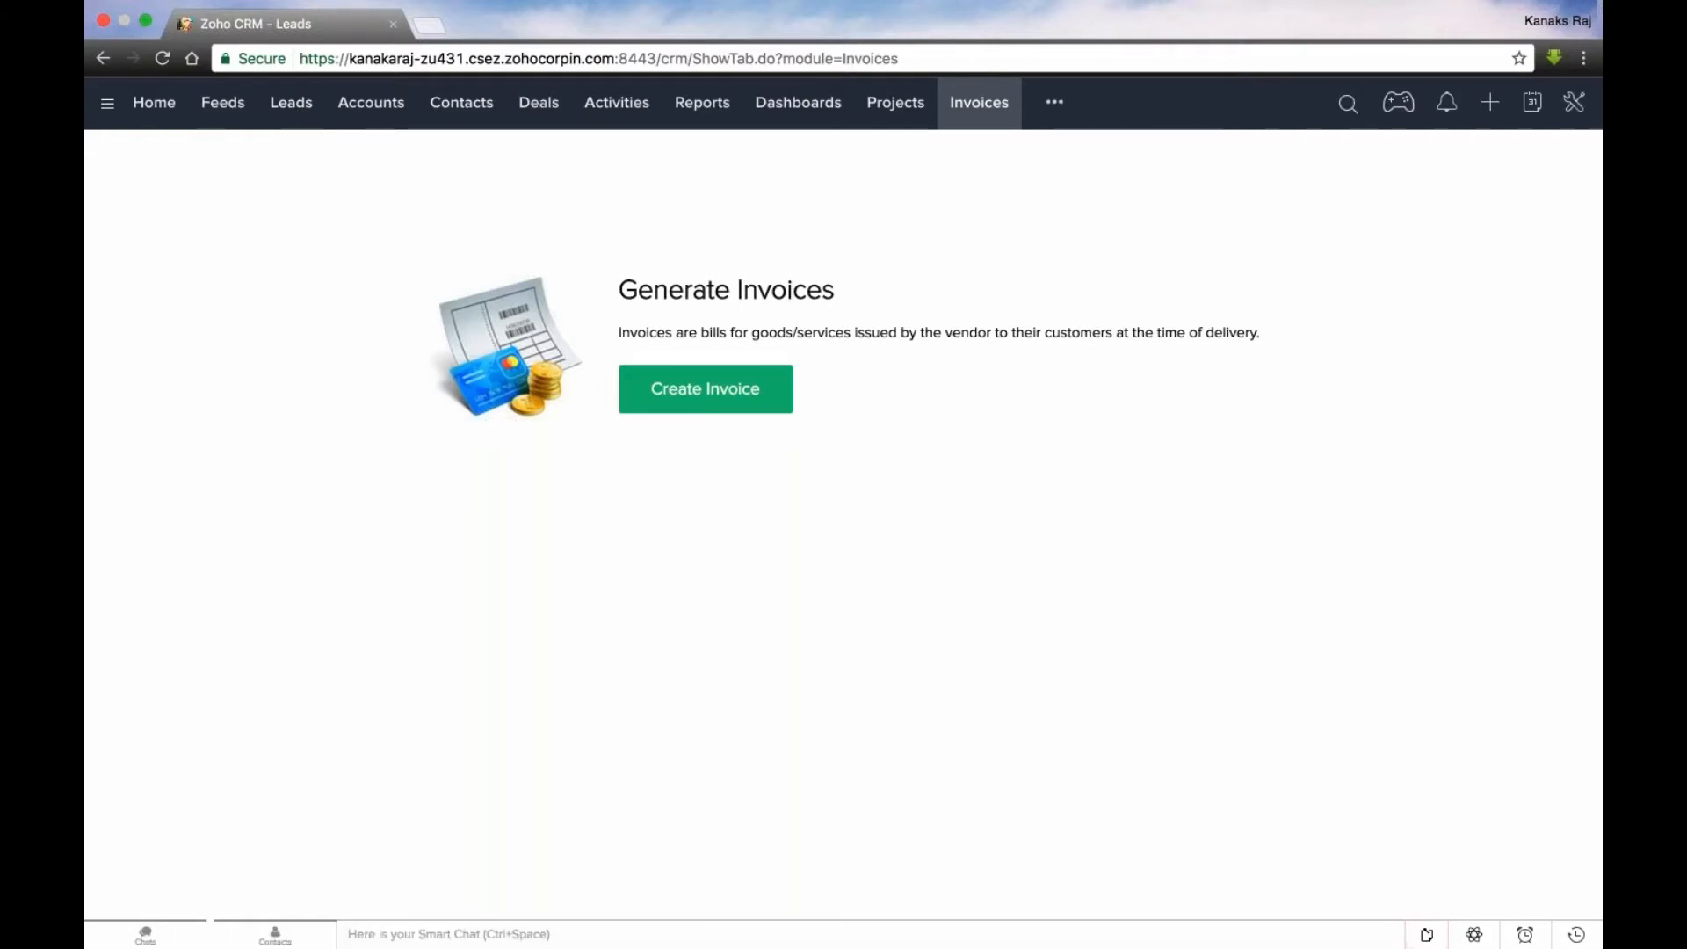
- Open Setup and start a Leads workflow rule on create or edit for records tagged Hot Leads
{"action": "left_click", "coordinate": [1579, 111]}
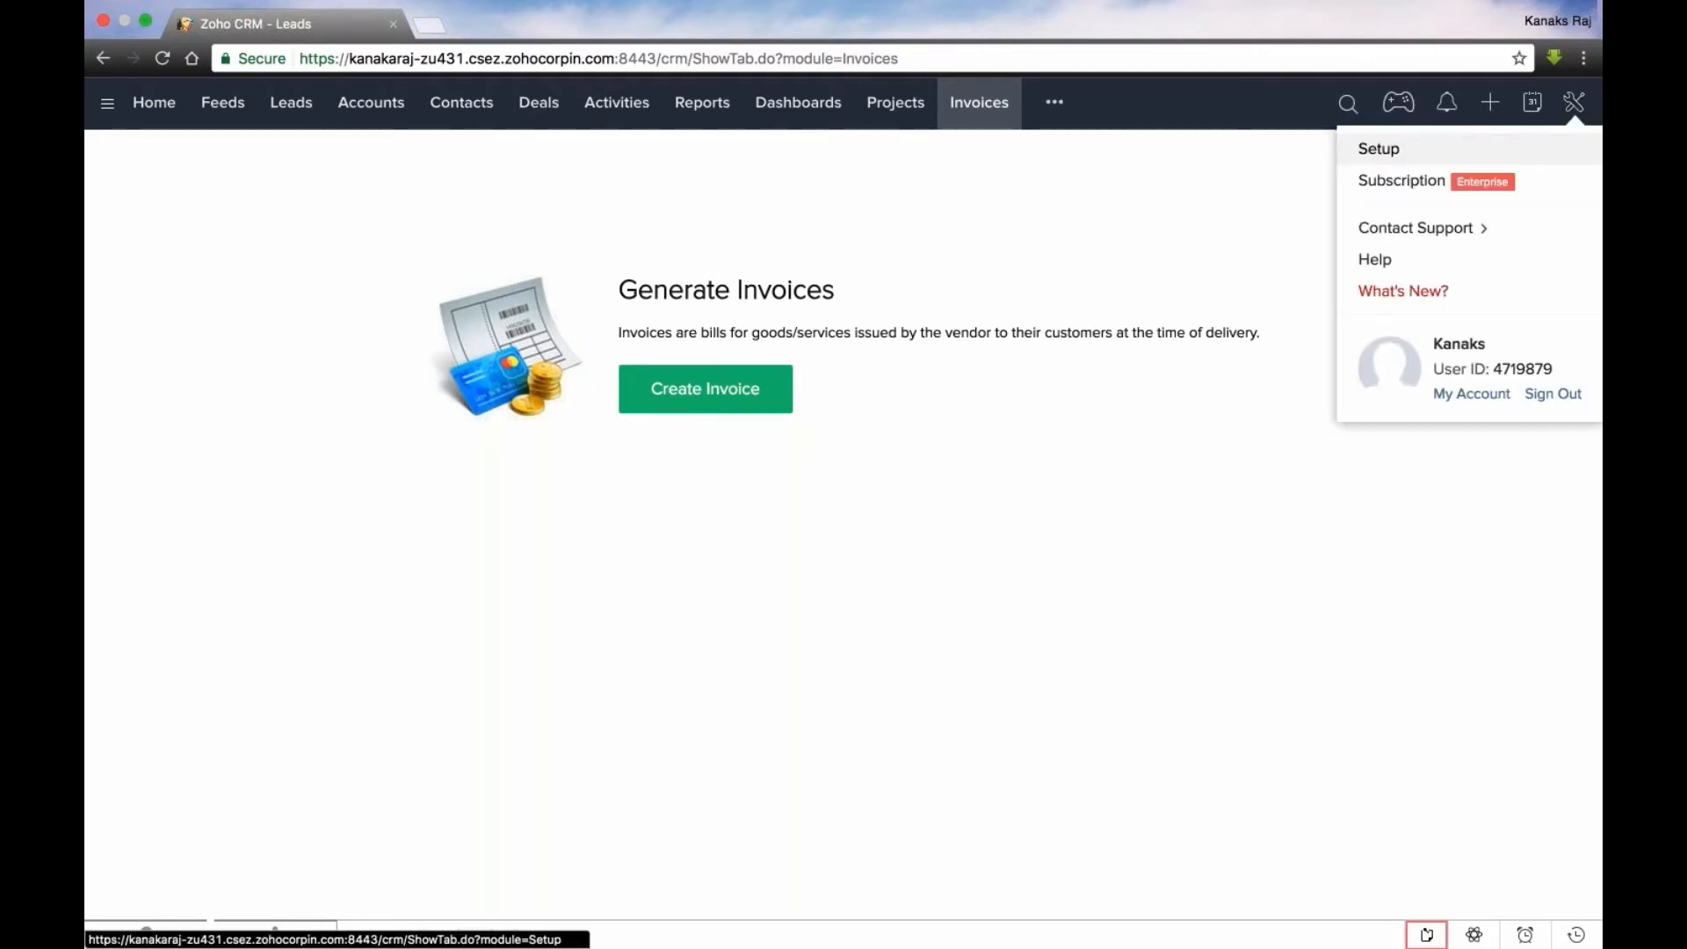
{"action": "left_click", "coordinate": [1379, 149]}
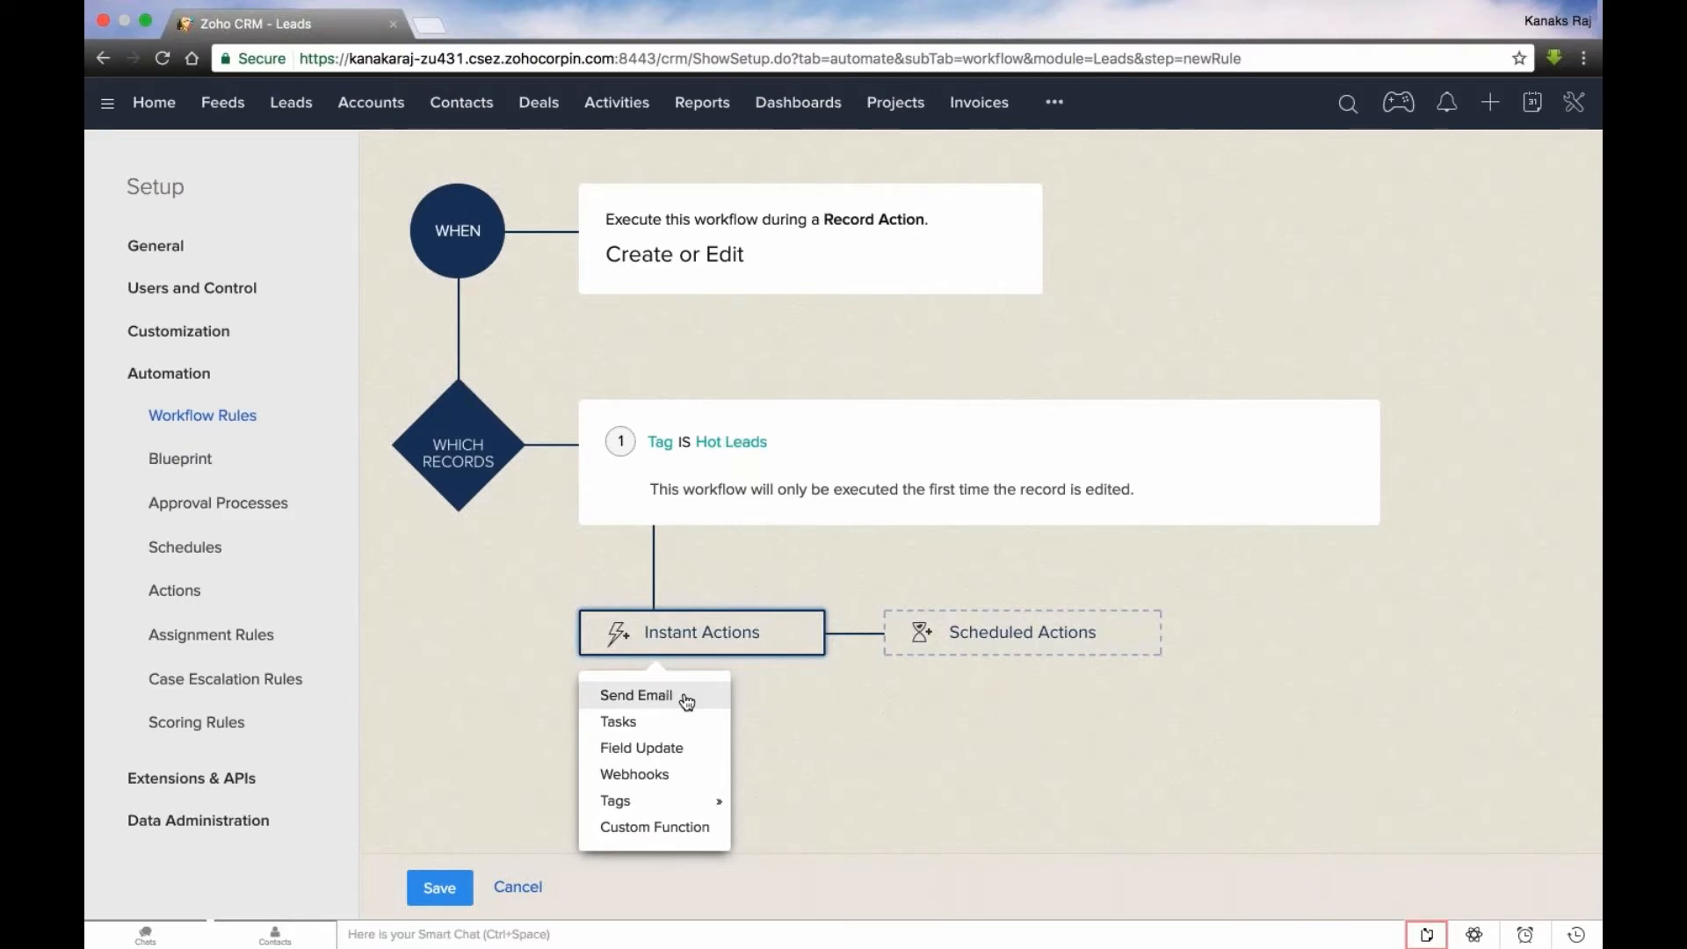
{"action": "mouse_move", "coordinate": [648, 819]}
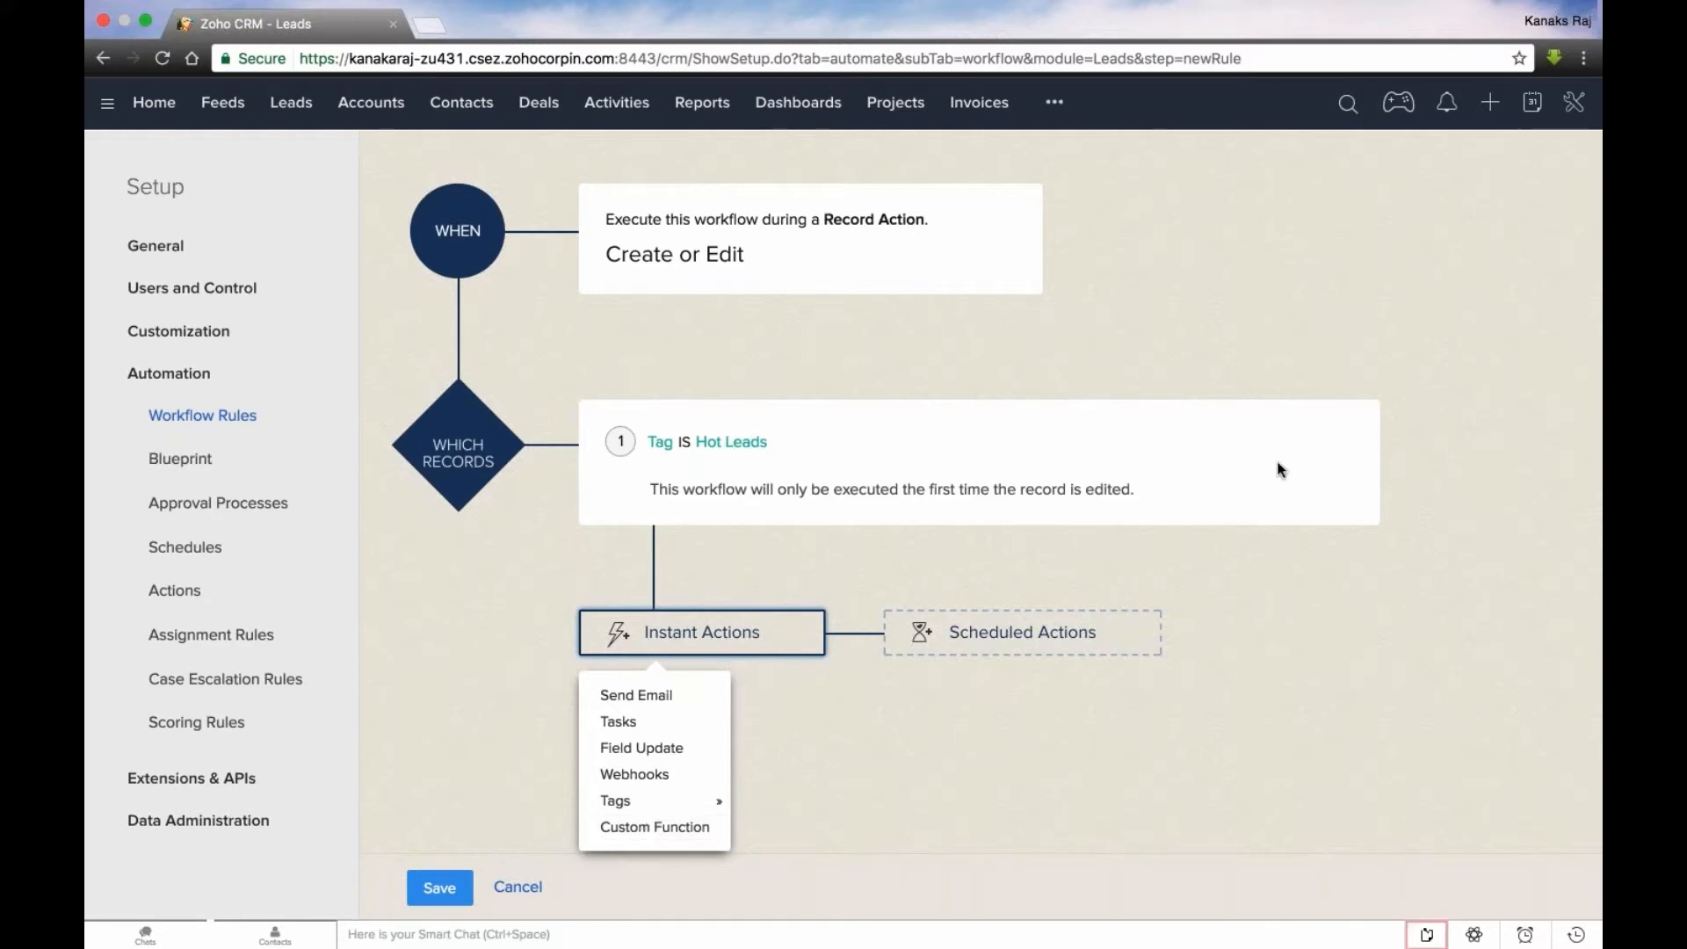
- Change the workflow rule's condition to Lead Status is Contact in Future
{"action": "left_click", "coordinate": [1359, 442]}
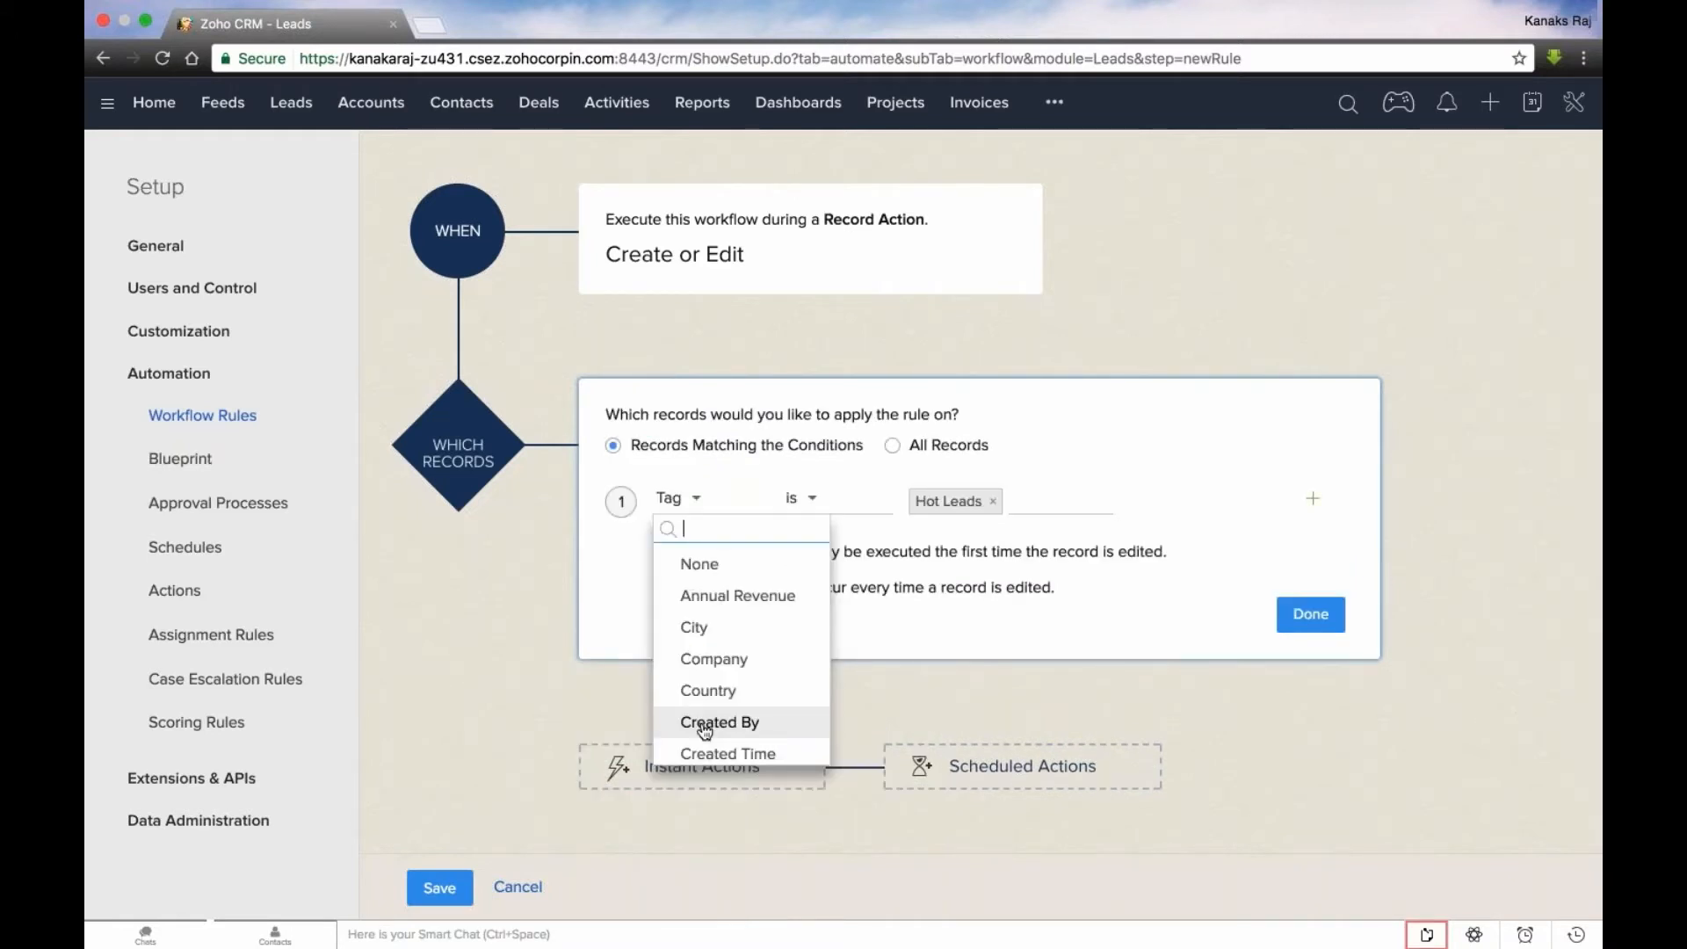
{"action": "type", "text": "sta"}
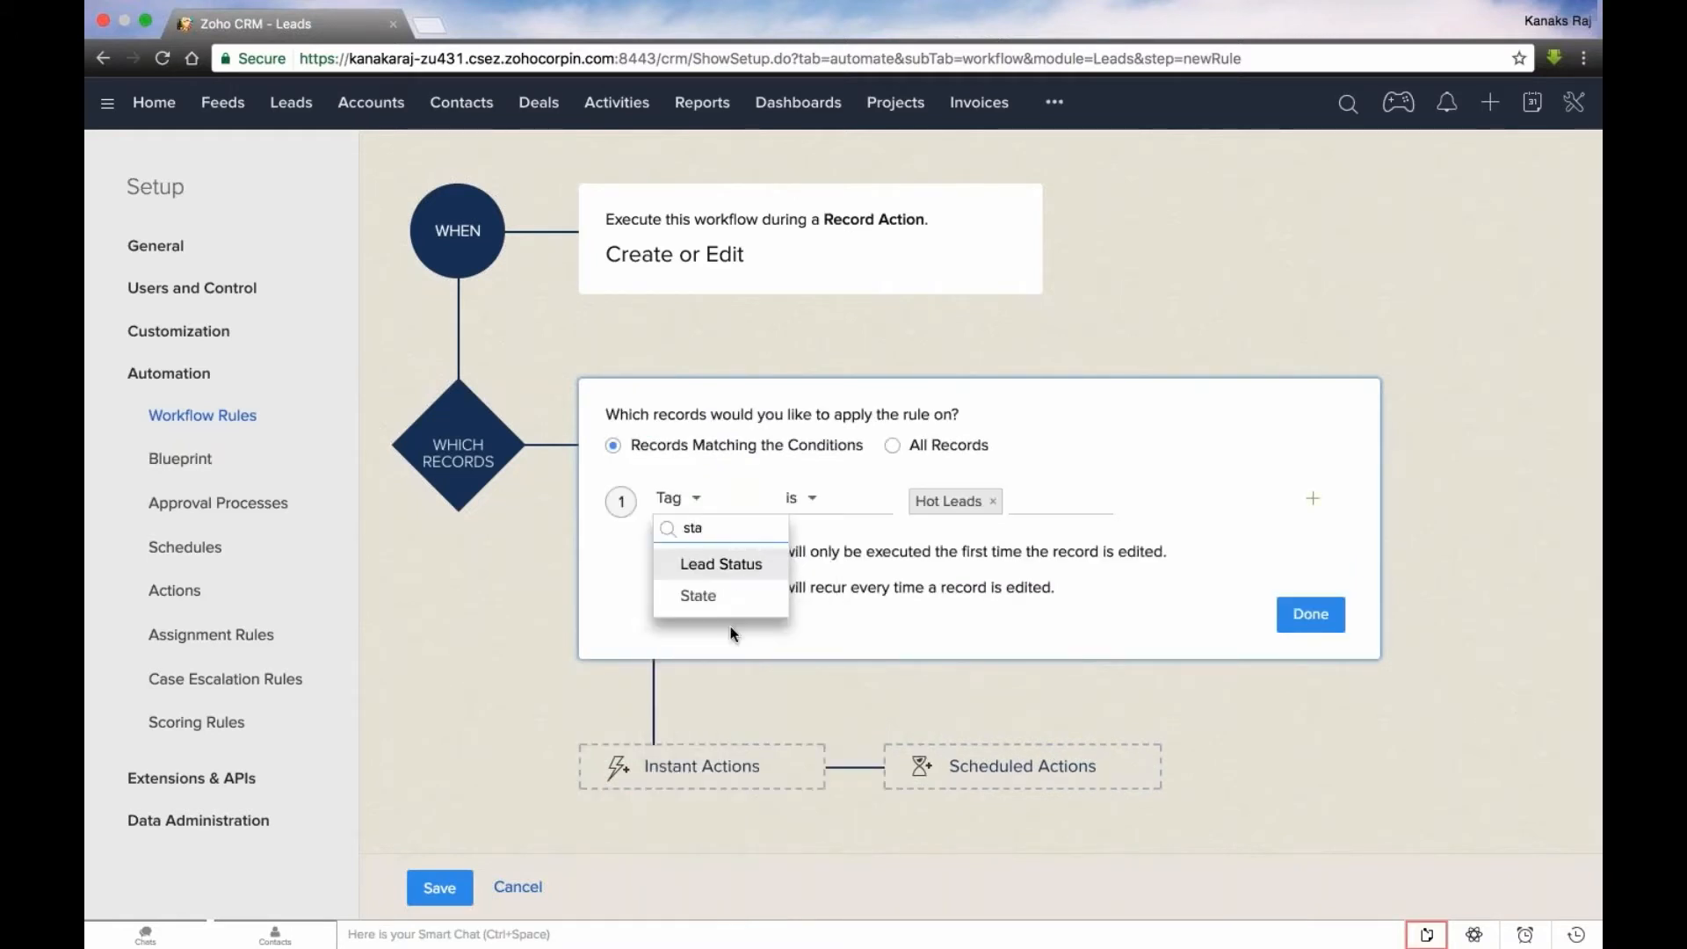
{"action": "left_click", "coordinate": [754, 564]}
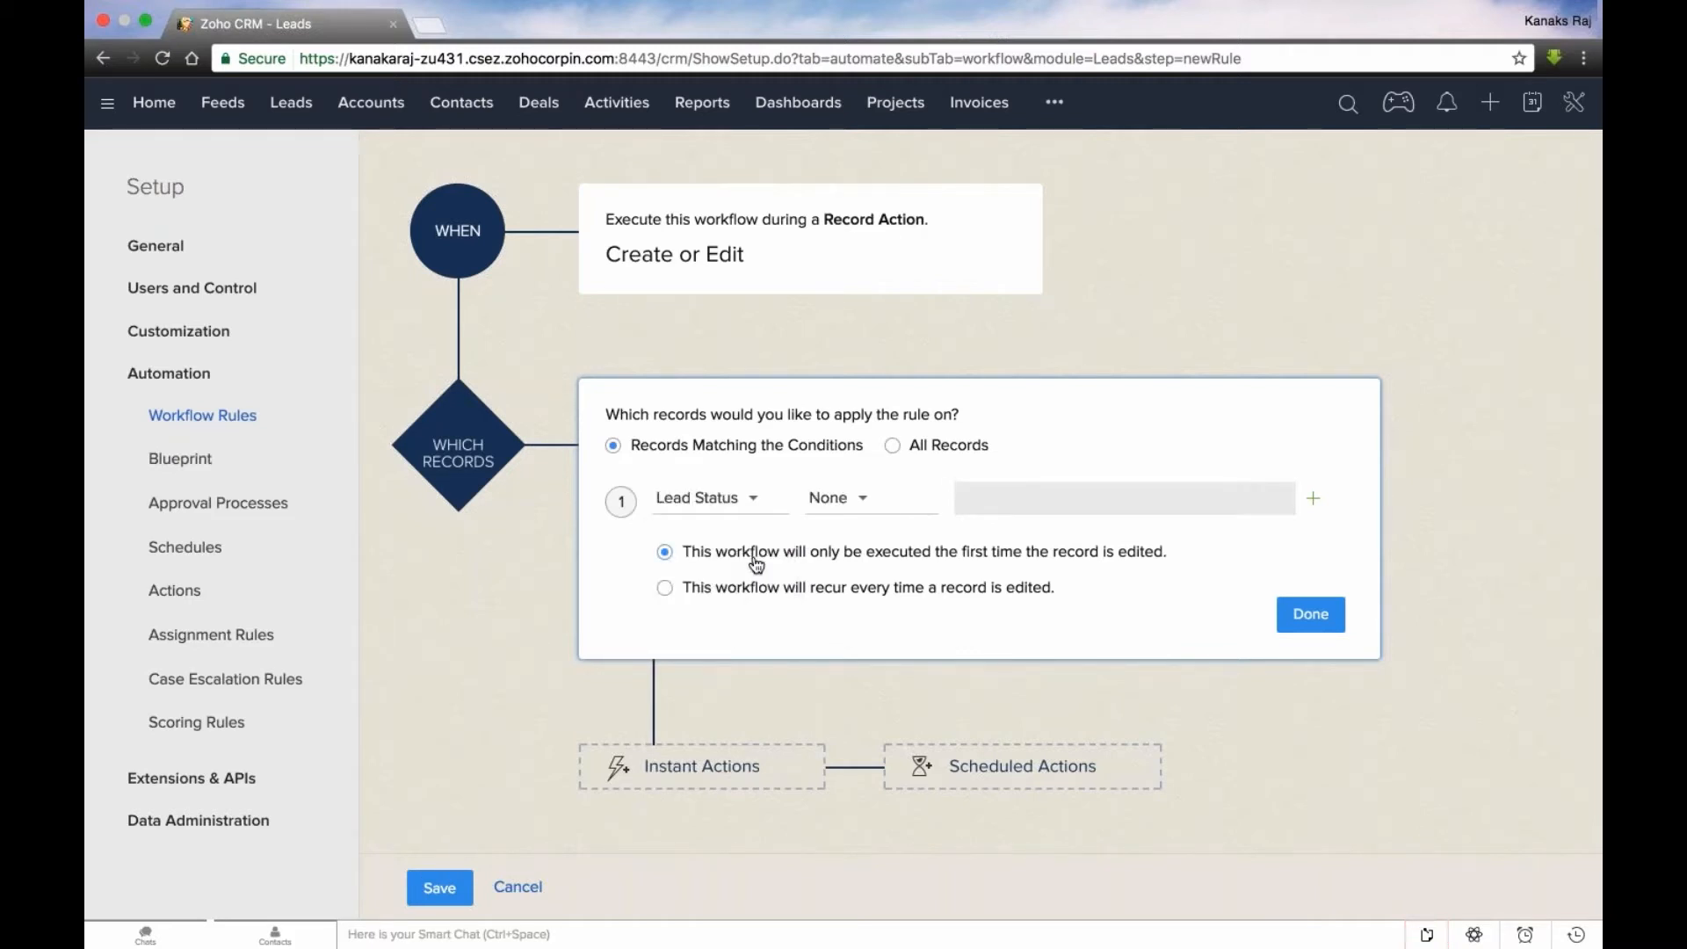
{"action": "left_click", "coordinate": [838, 498]}
{"action": "left_click", "coordinate": [839, 568]}
{"action": "left_click", "coordinate": [1006, 568]}
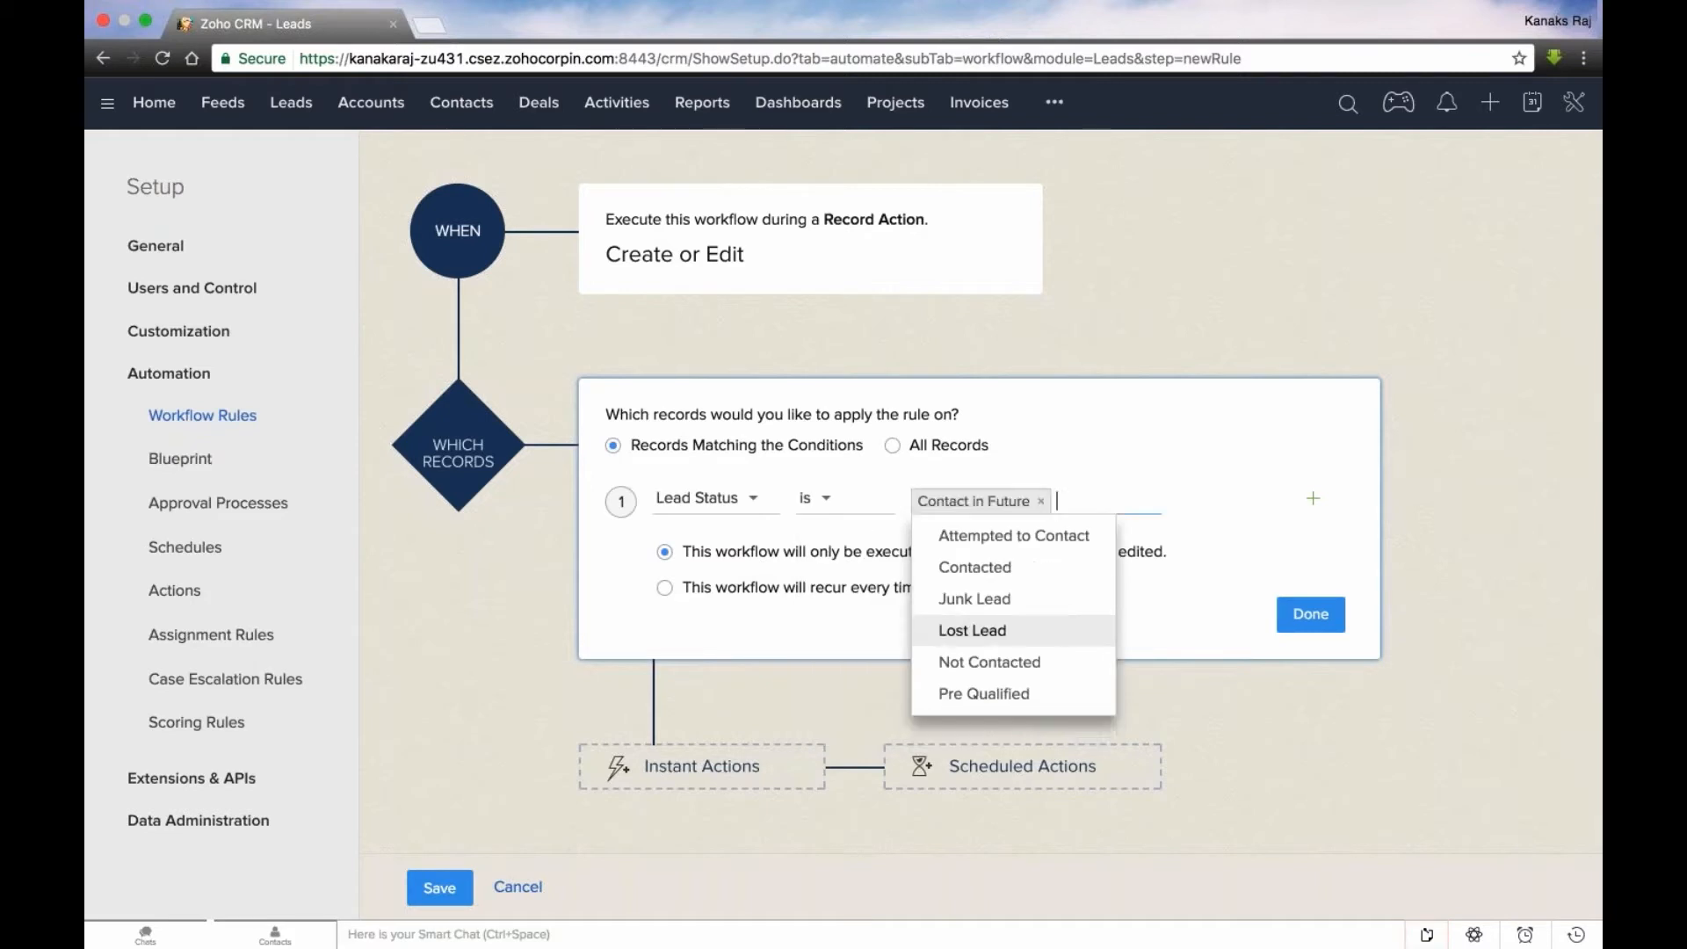
{"action": "left_click", "coordinate": [1311, 615]}
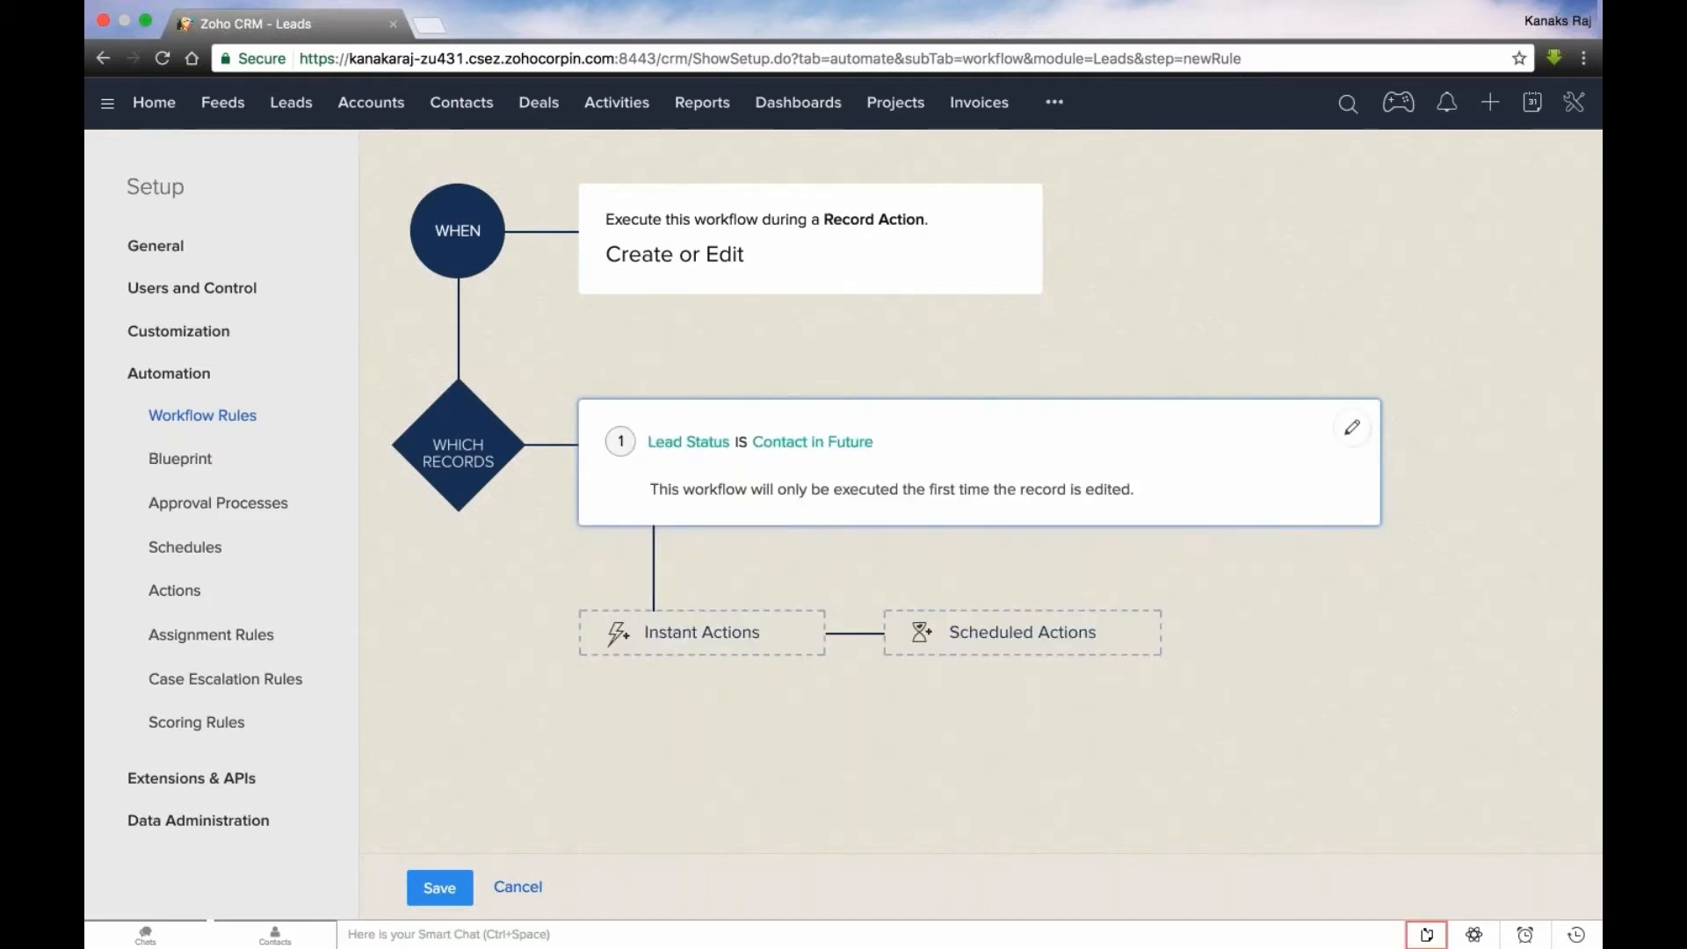
- Add an instant action that adds the Contact in Future tag, and save the workflow rule
{"action": "left_click", "coordinate": [707, 648]}
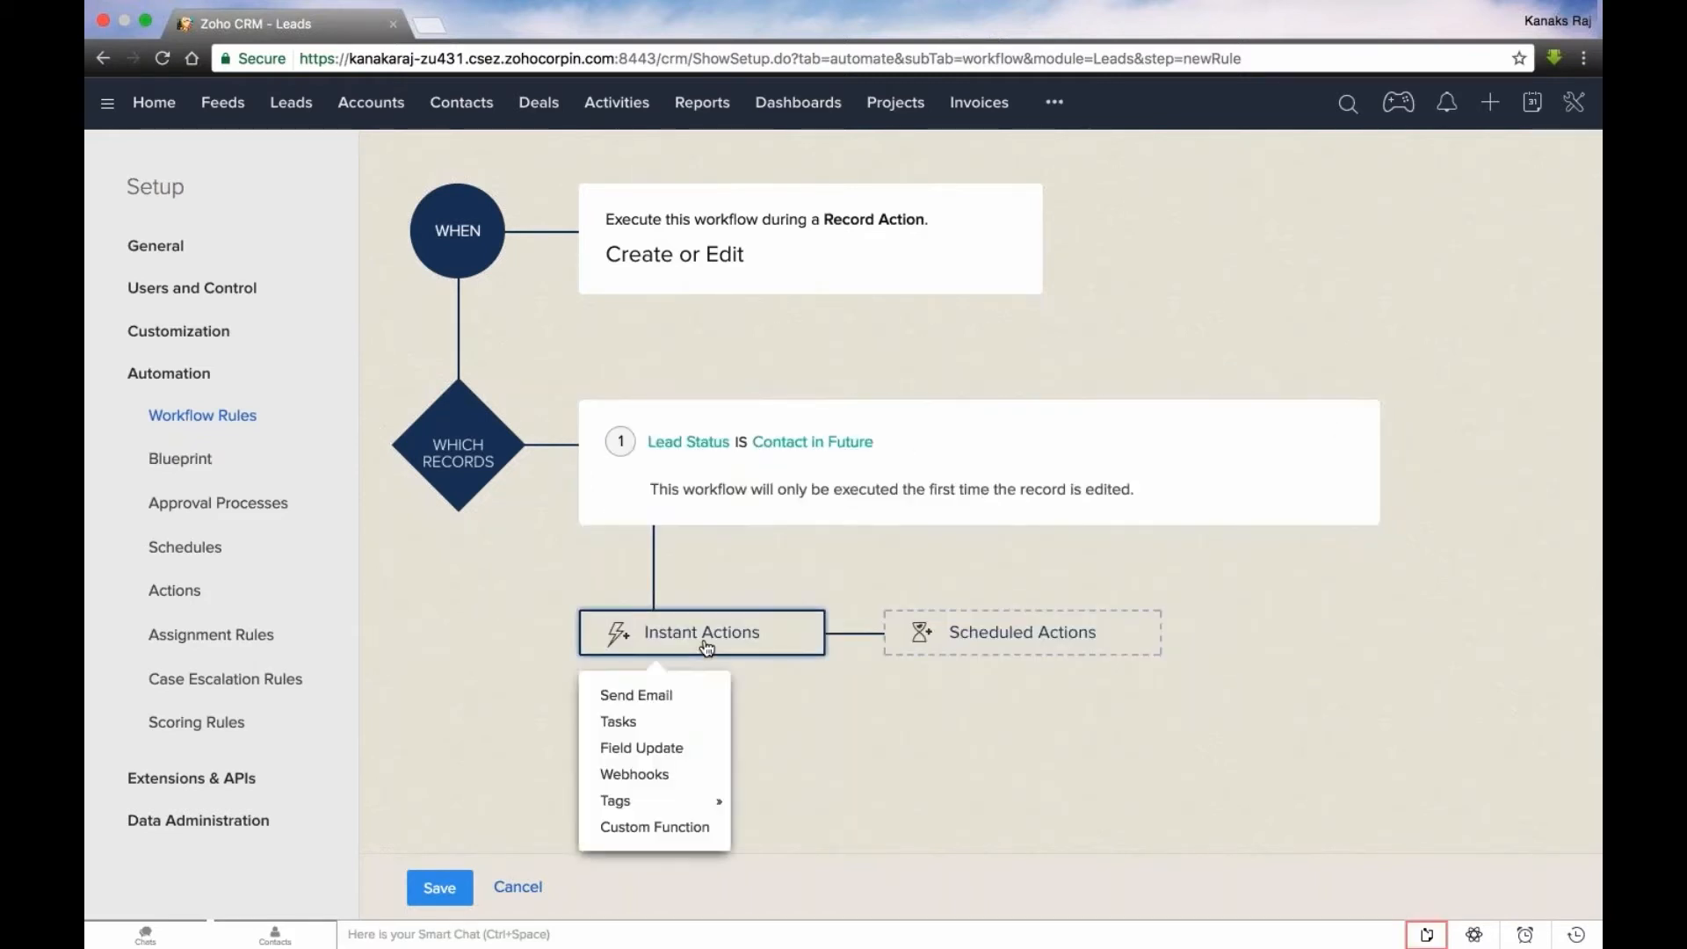
{"action": "mouse_move", "coordinate": [644, 804]}
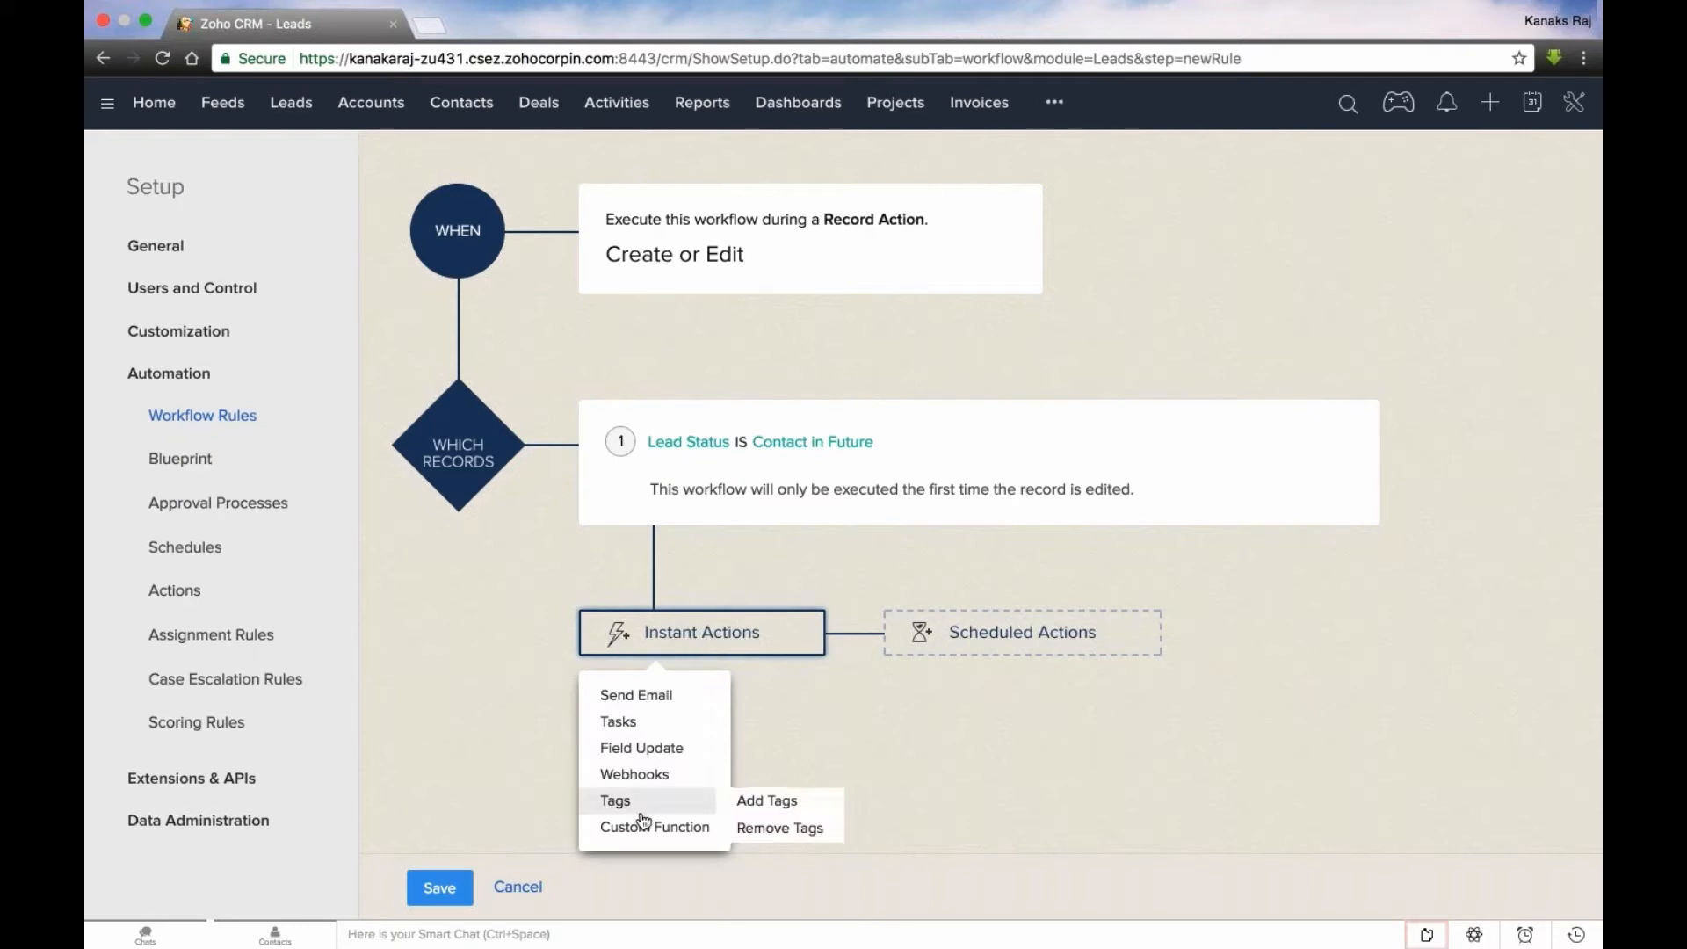
{"action": "left_click", "coordinate": [769, 802]}
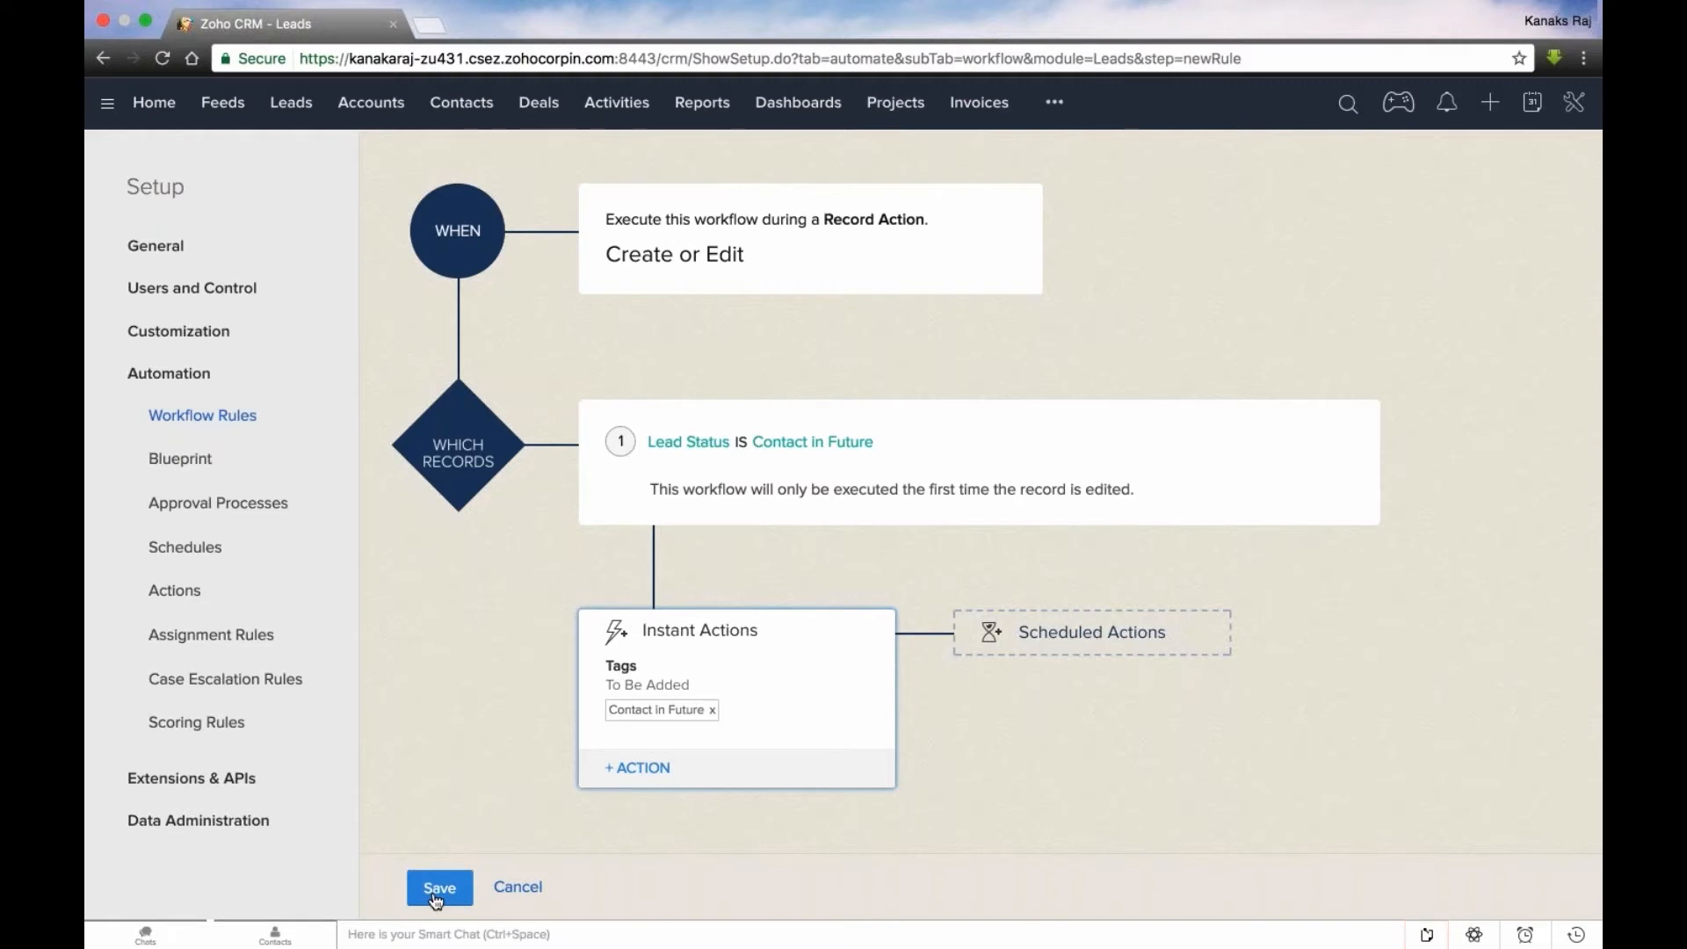
{"action": "left_click", "coordinate": [437, 892]}
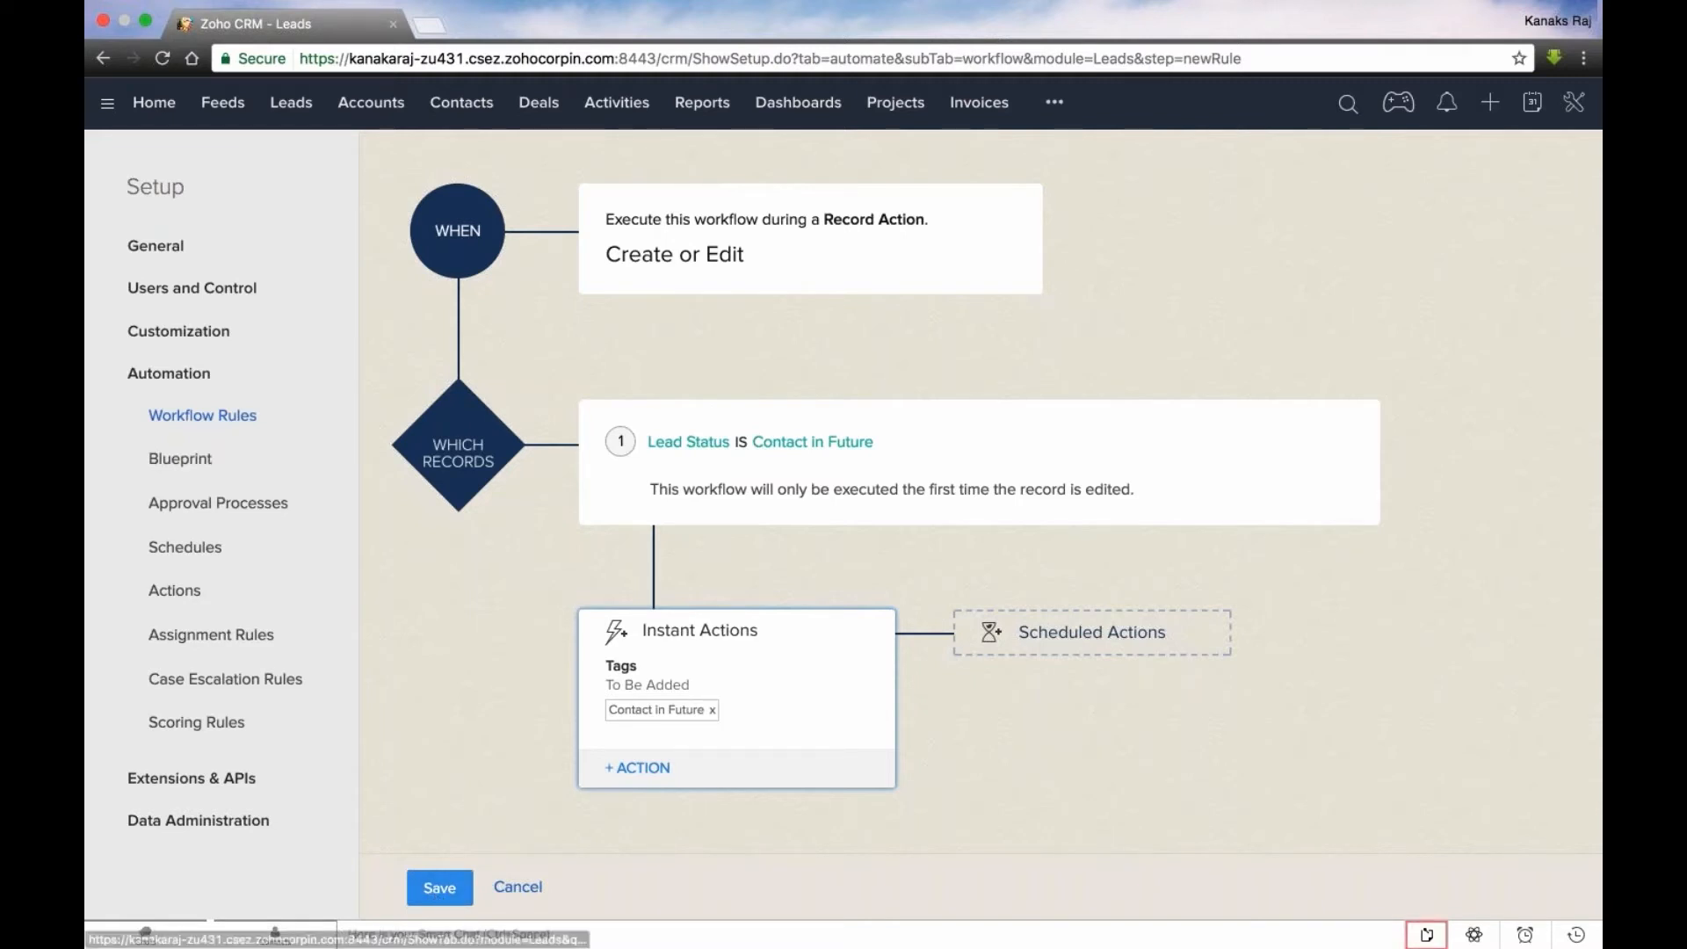
- Select SalesJan2009.csv for a leads import and look at the tags that can be added to the imported records
{"action": "left_click", "coordinate": [309, 111]}
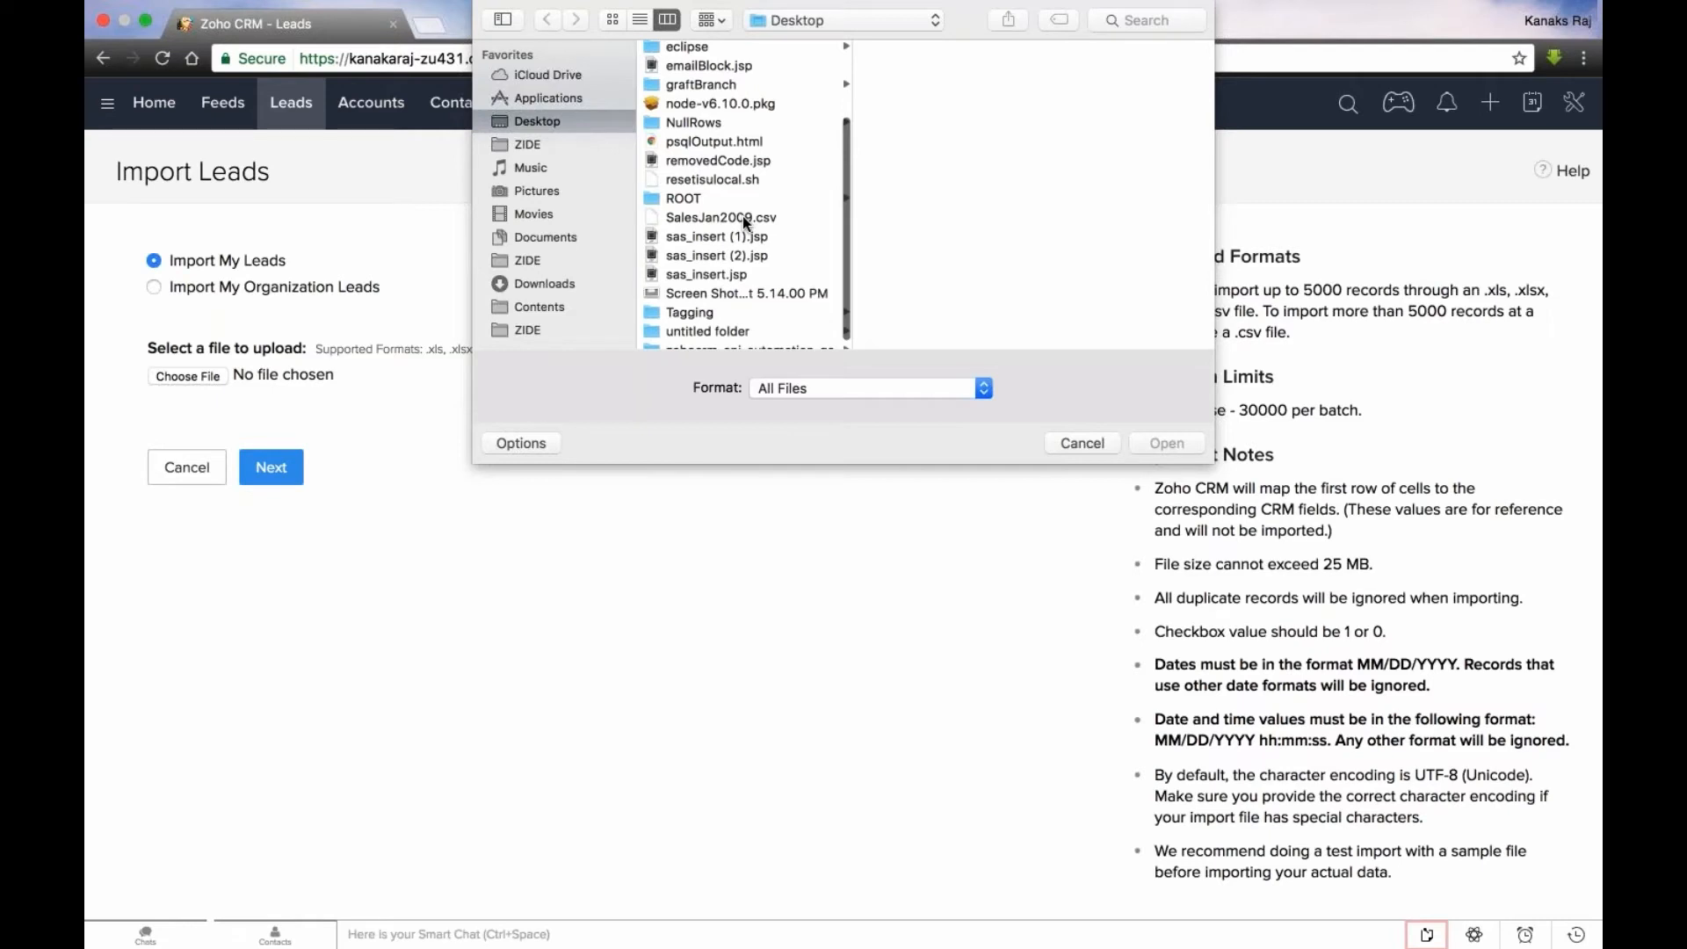
{"action": "double_click", "coordinate": [741, 217]}
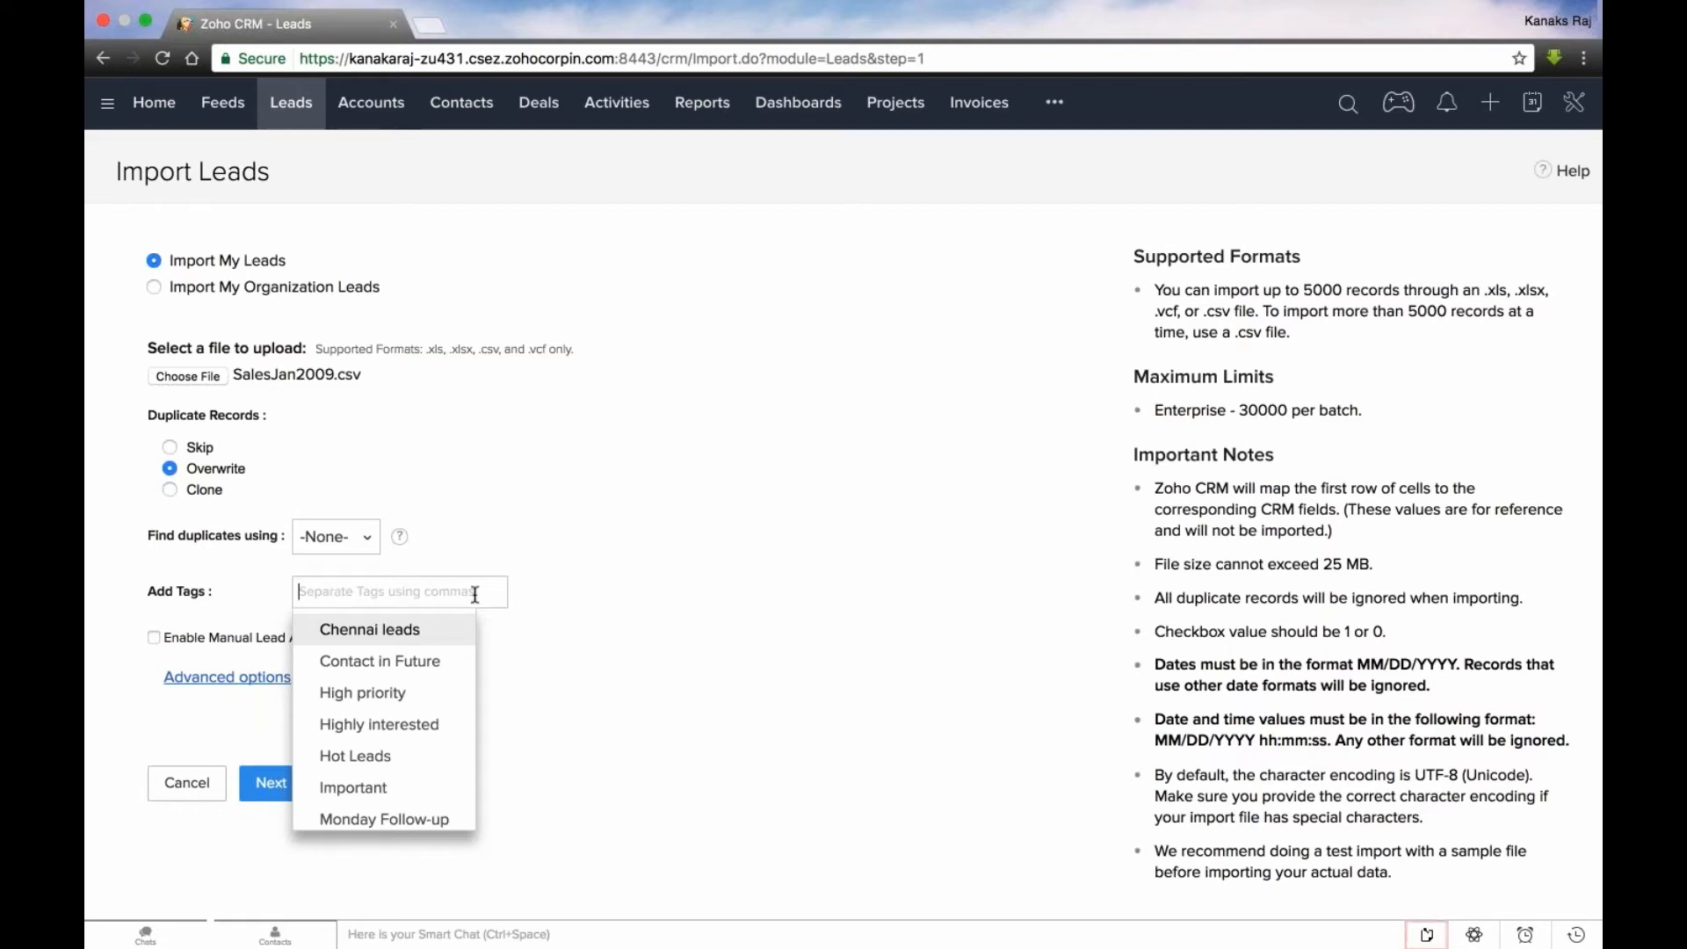
{"action": "left_click", "coordinate": [613, 745]}
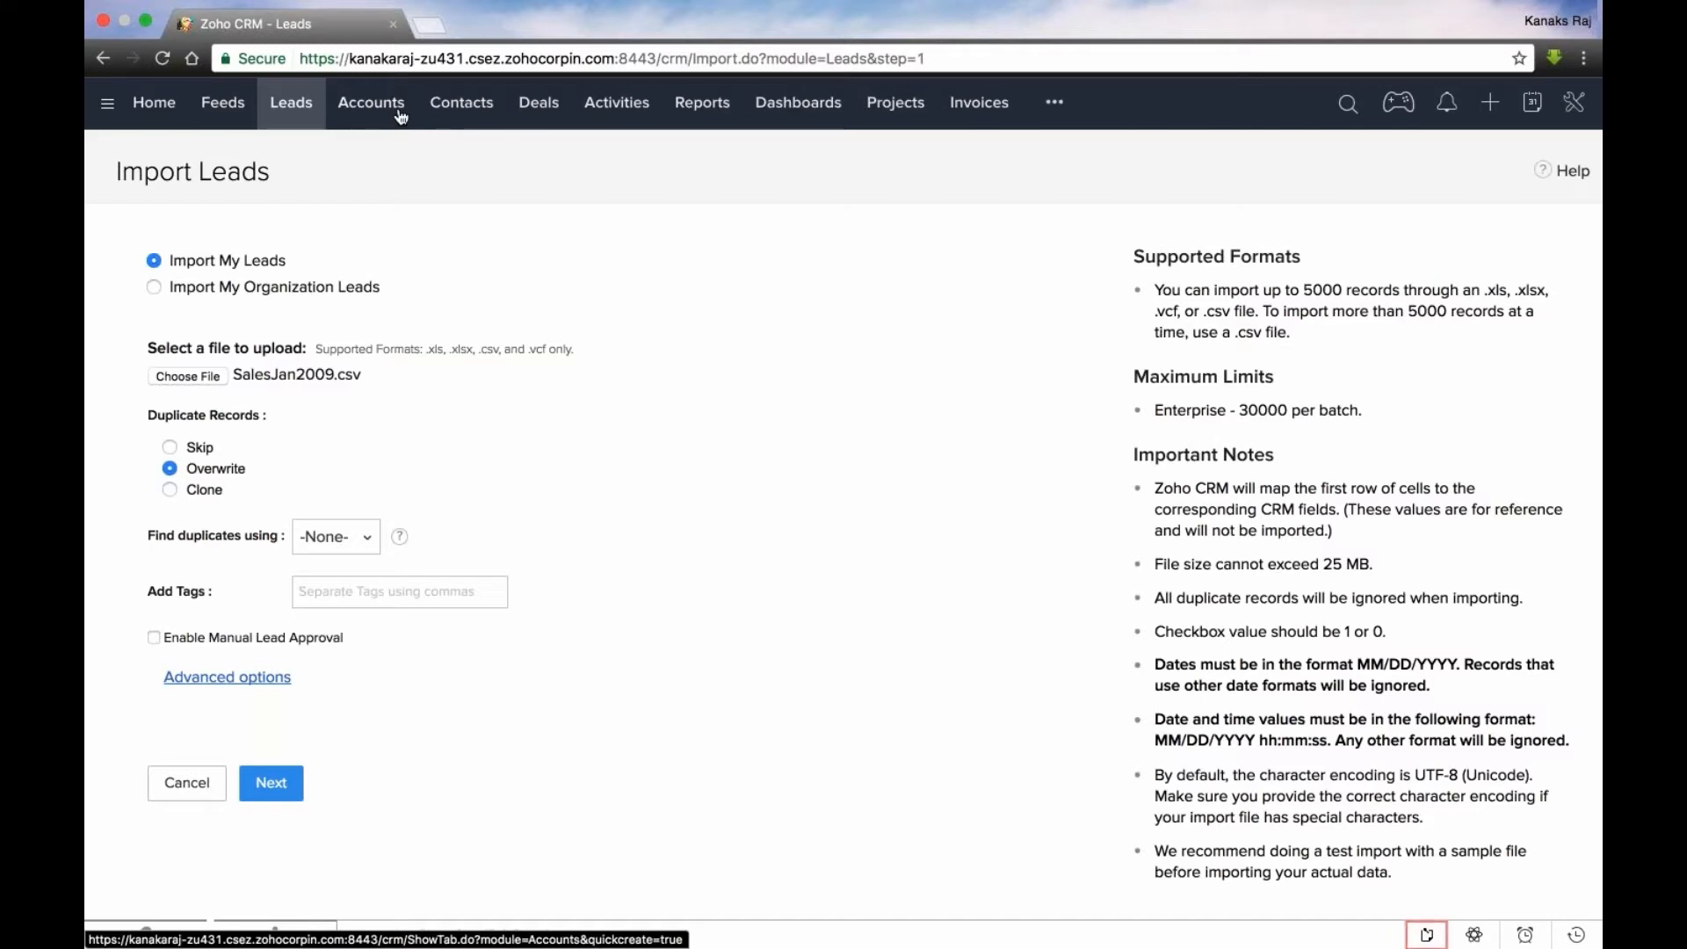
- Filter the leads list to records whose tag is Hot Leads
{"action": "left_click", "coordinate": [304, 124]}
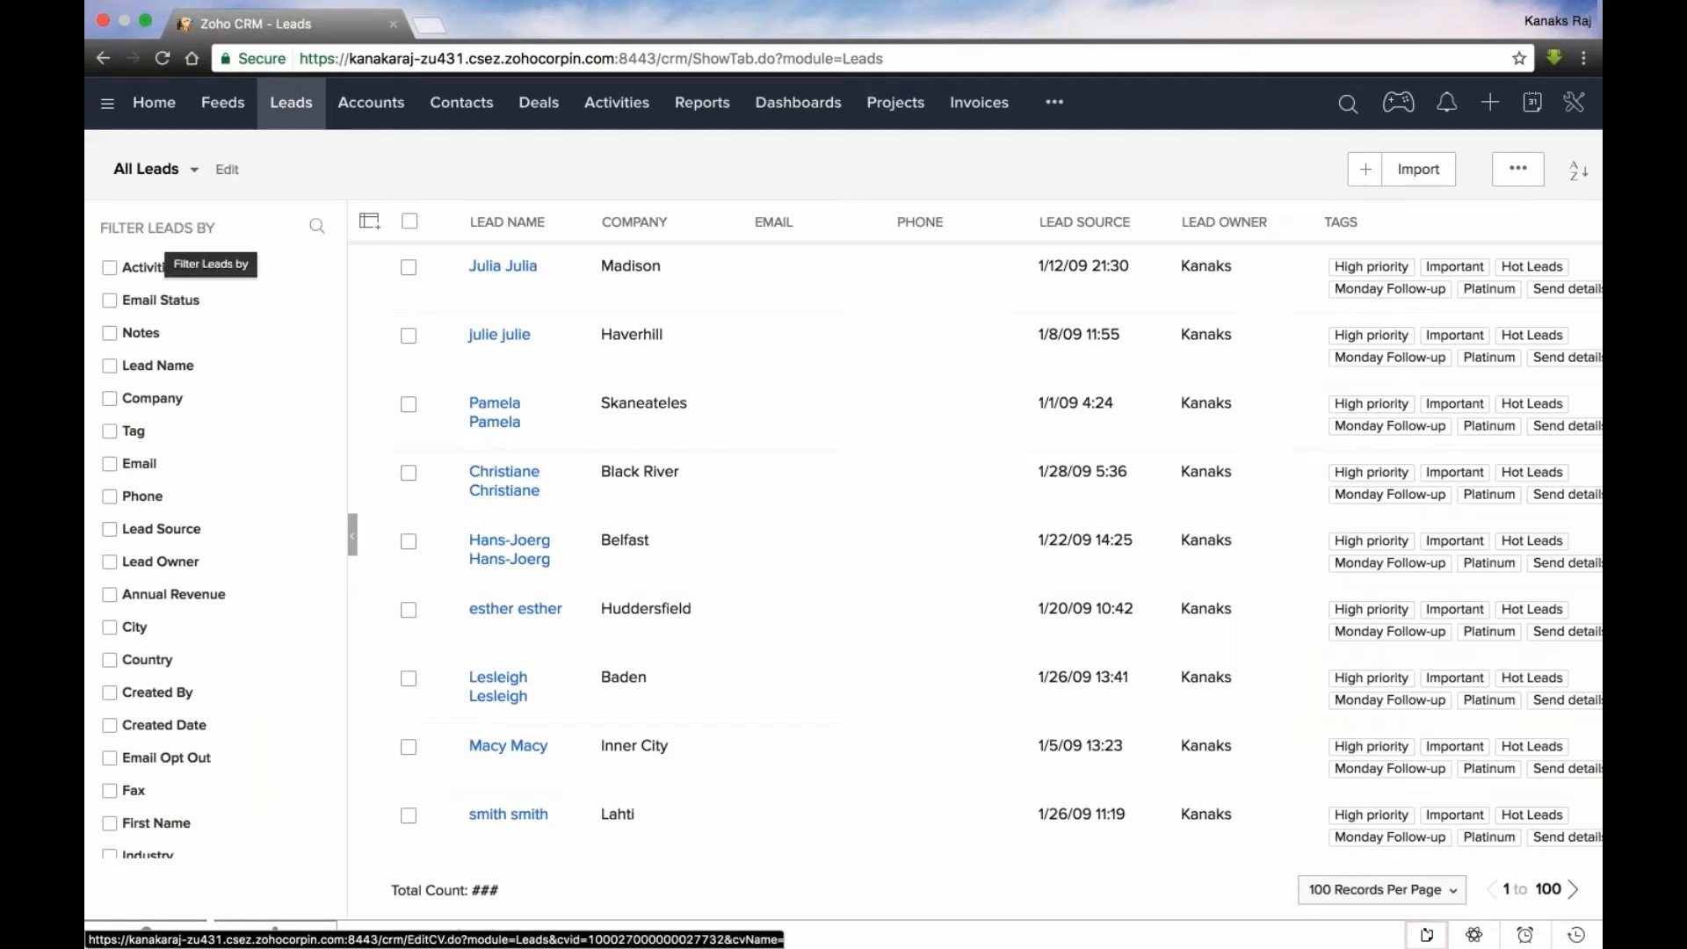
{"action": "left_click", "coordinate": [110, 432]}
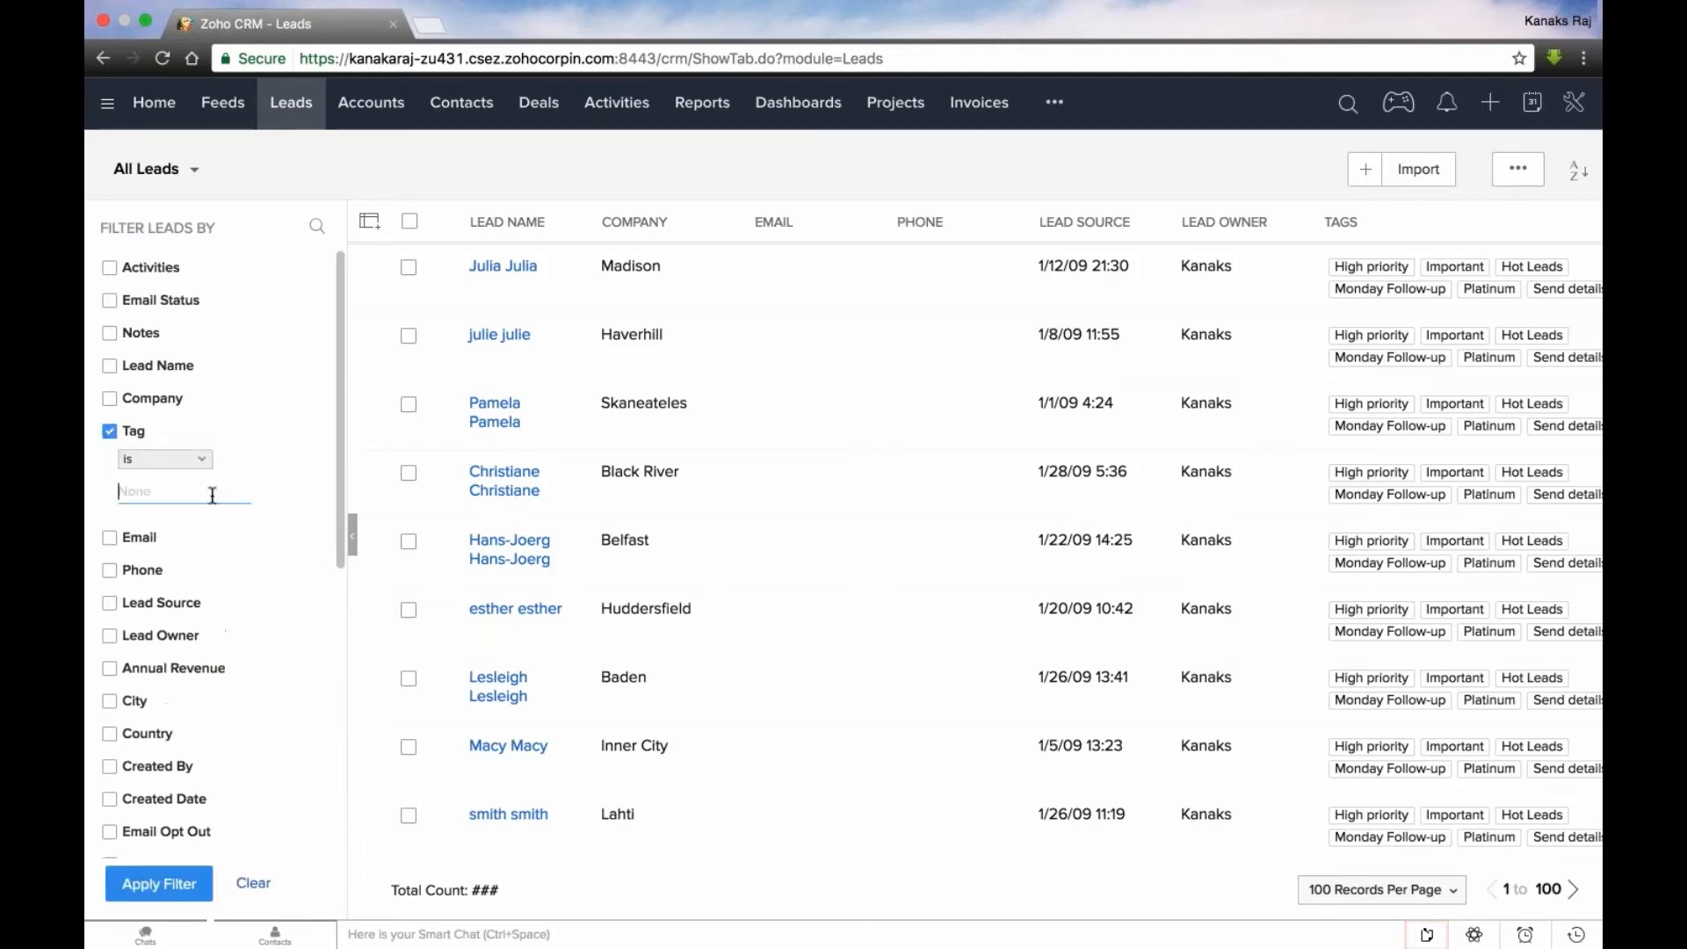
{"action": "left_click", "coordinate": [210, 491]}
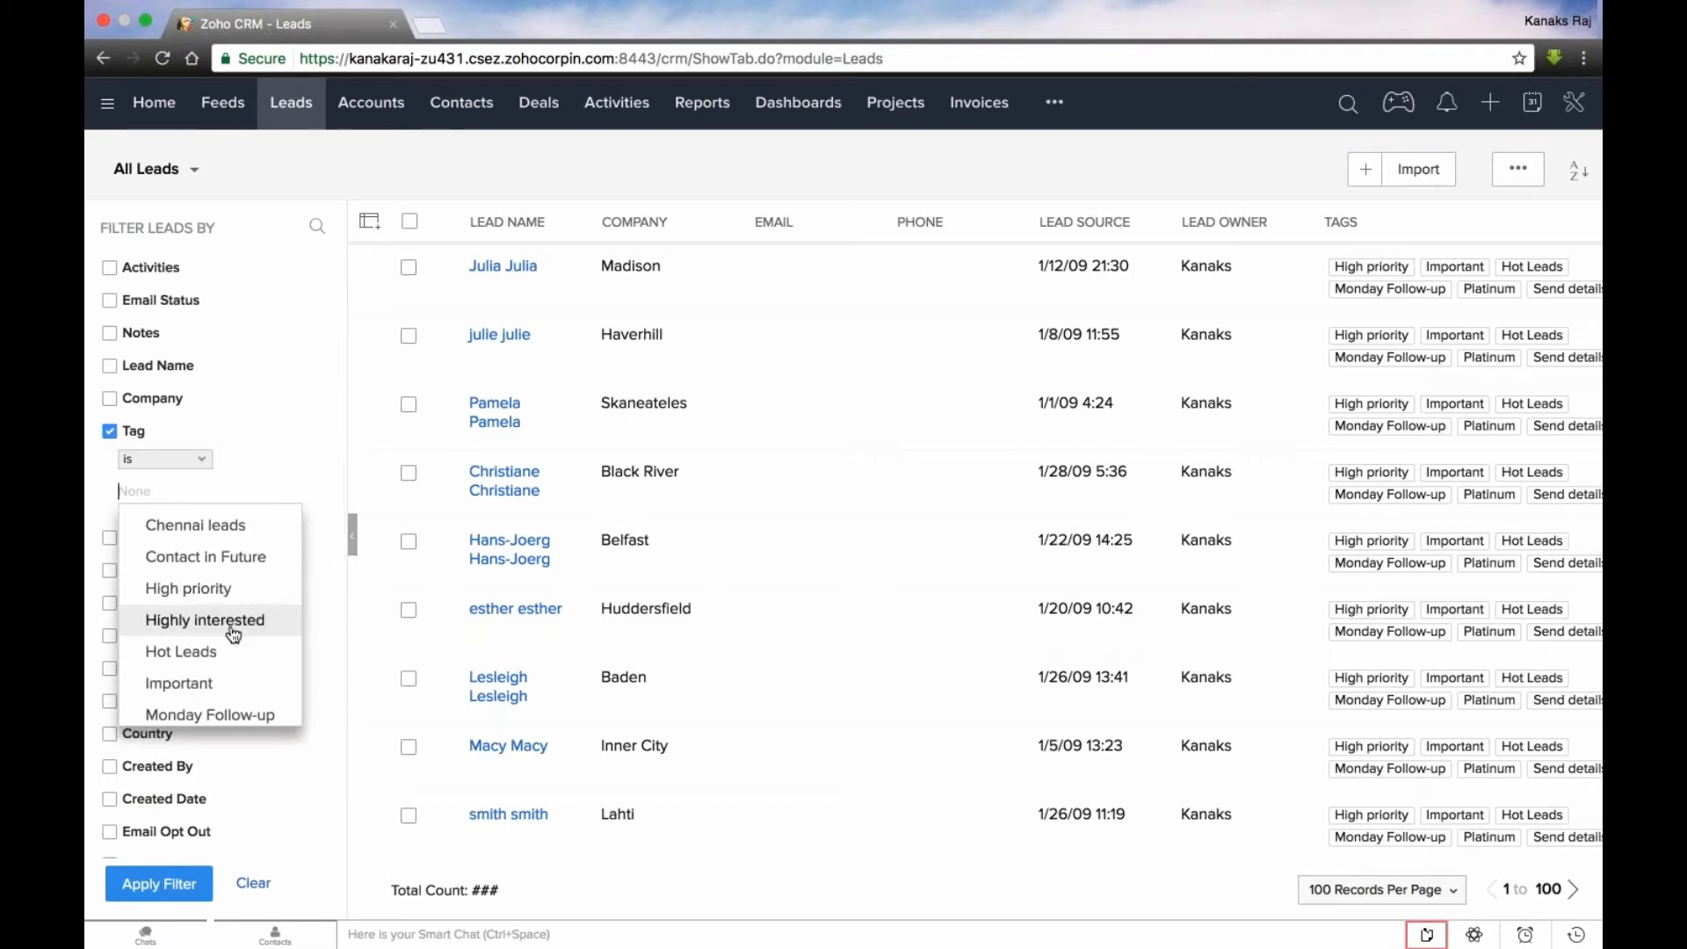
- Search the whole CRM for the Hot Leads tag
{"action": "left_click", "coordinate": [1345, 106]}
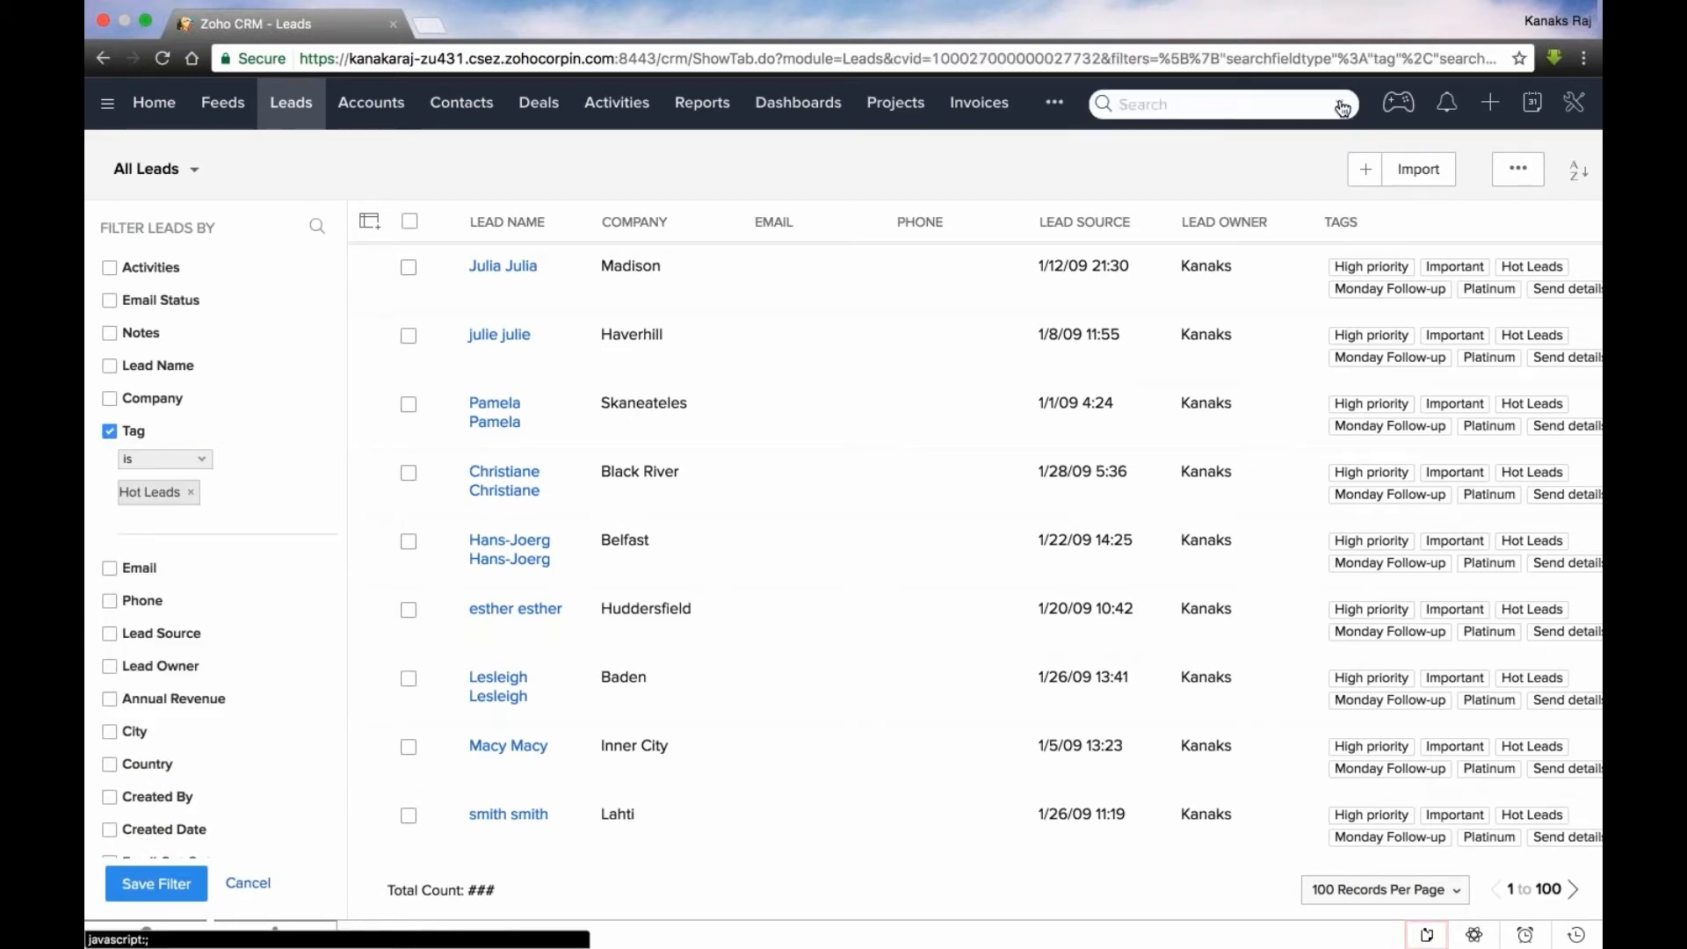
{"action": "type", "text": "Hot Leads"}
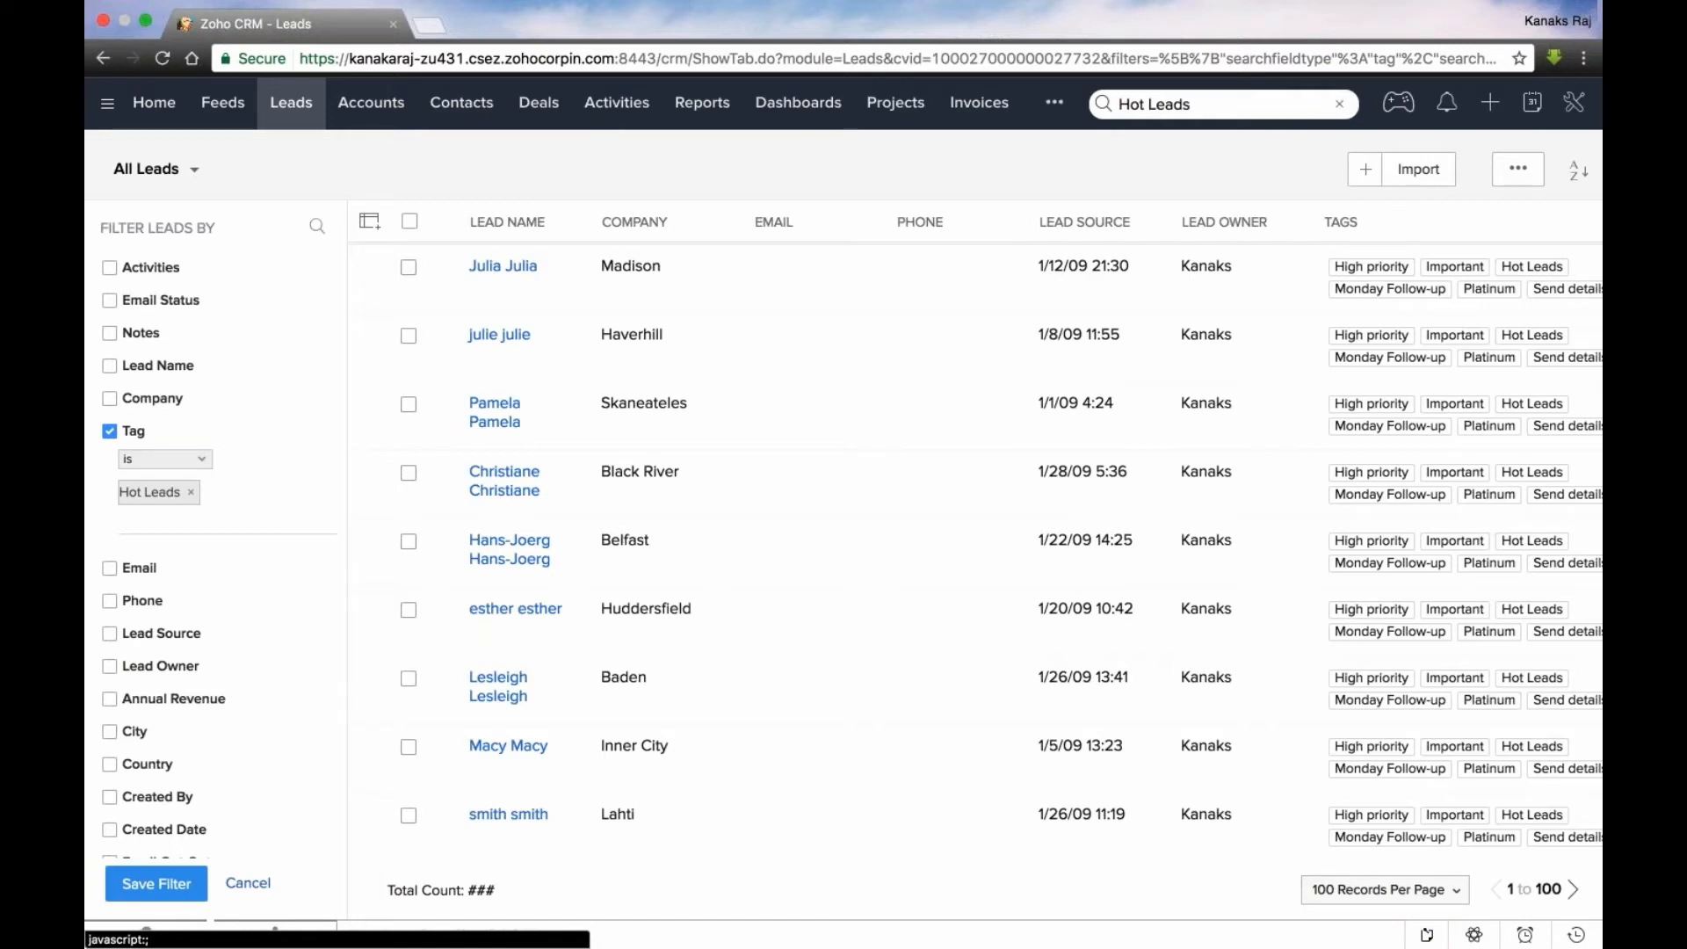
{"action": "left_click", "coordinate": [1340, 105]}
{"action": "type", "text": "Hot Leads"}
{"action": "key", "text": "Return"}
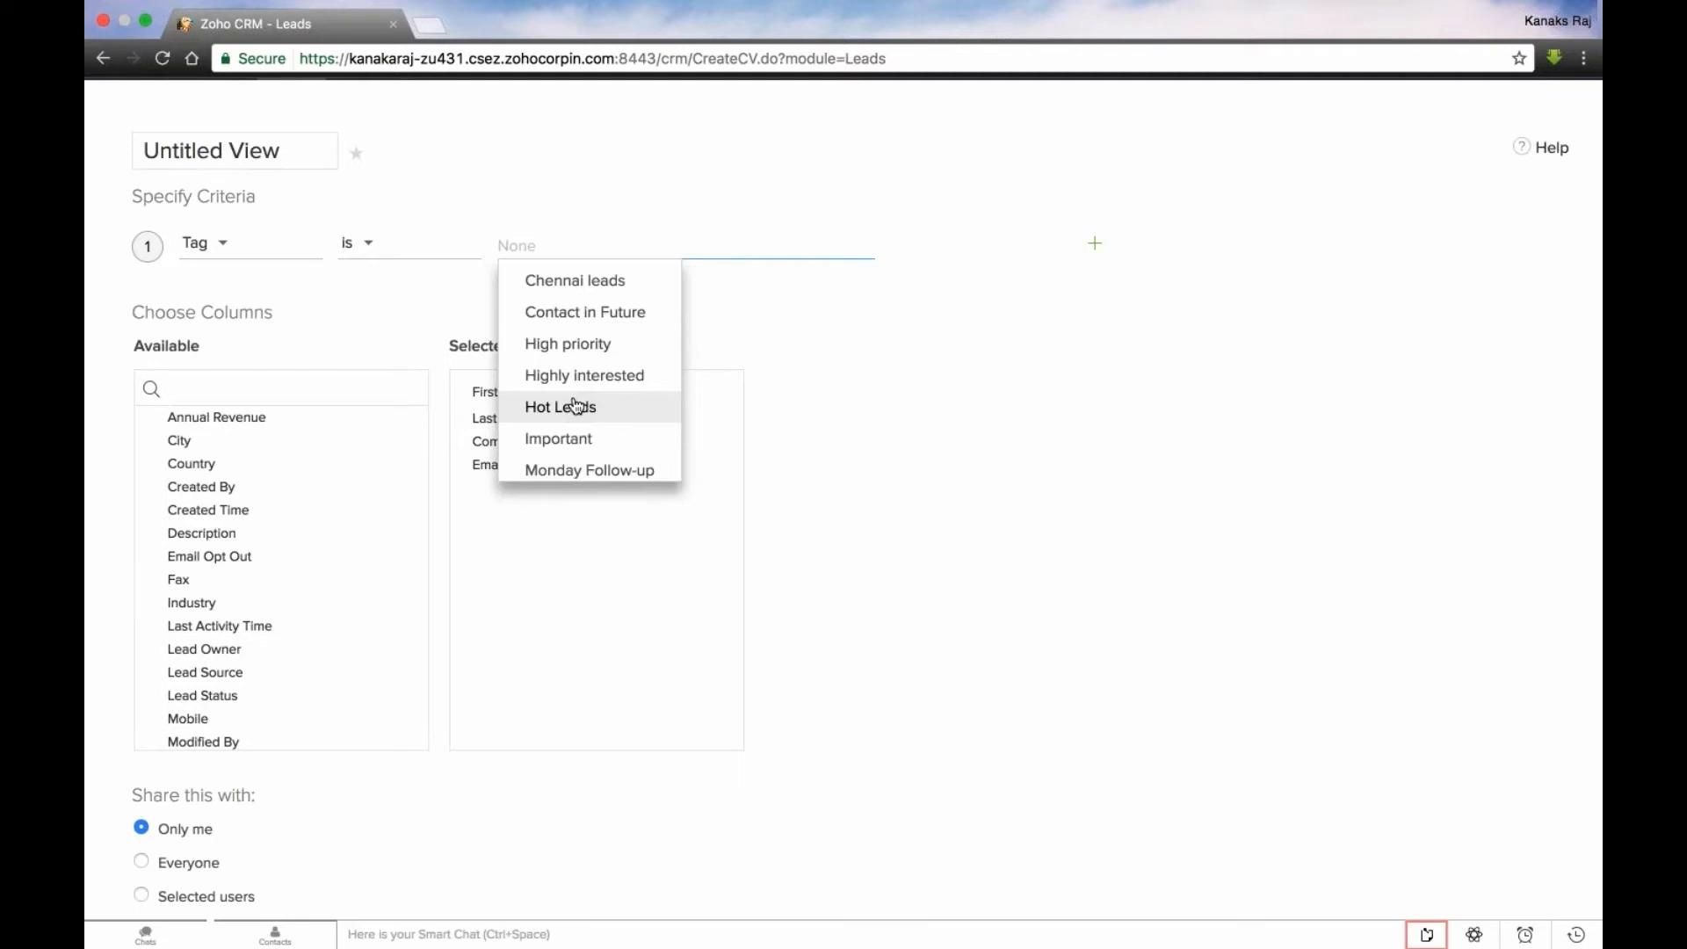
- Set the new leads view's criterion to records whose tag is Hot Leads and look over the remaining view options
{"action": "left_click", "coordinate": [576, 405]}
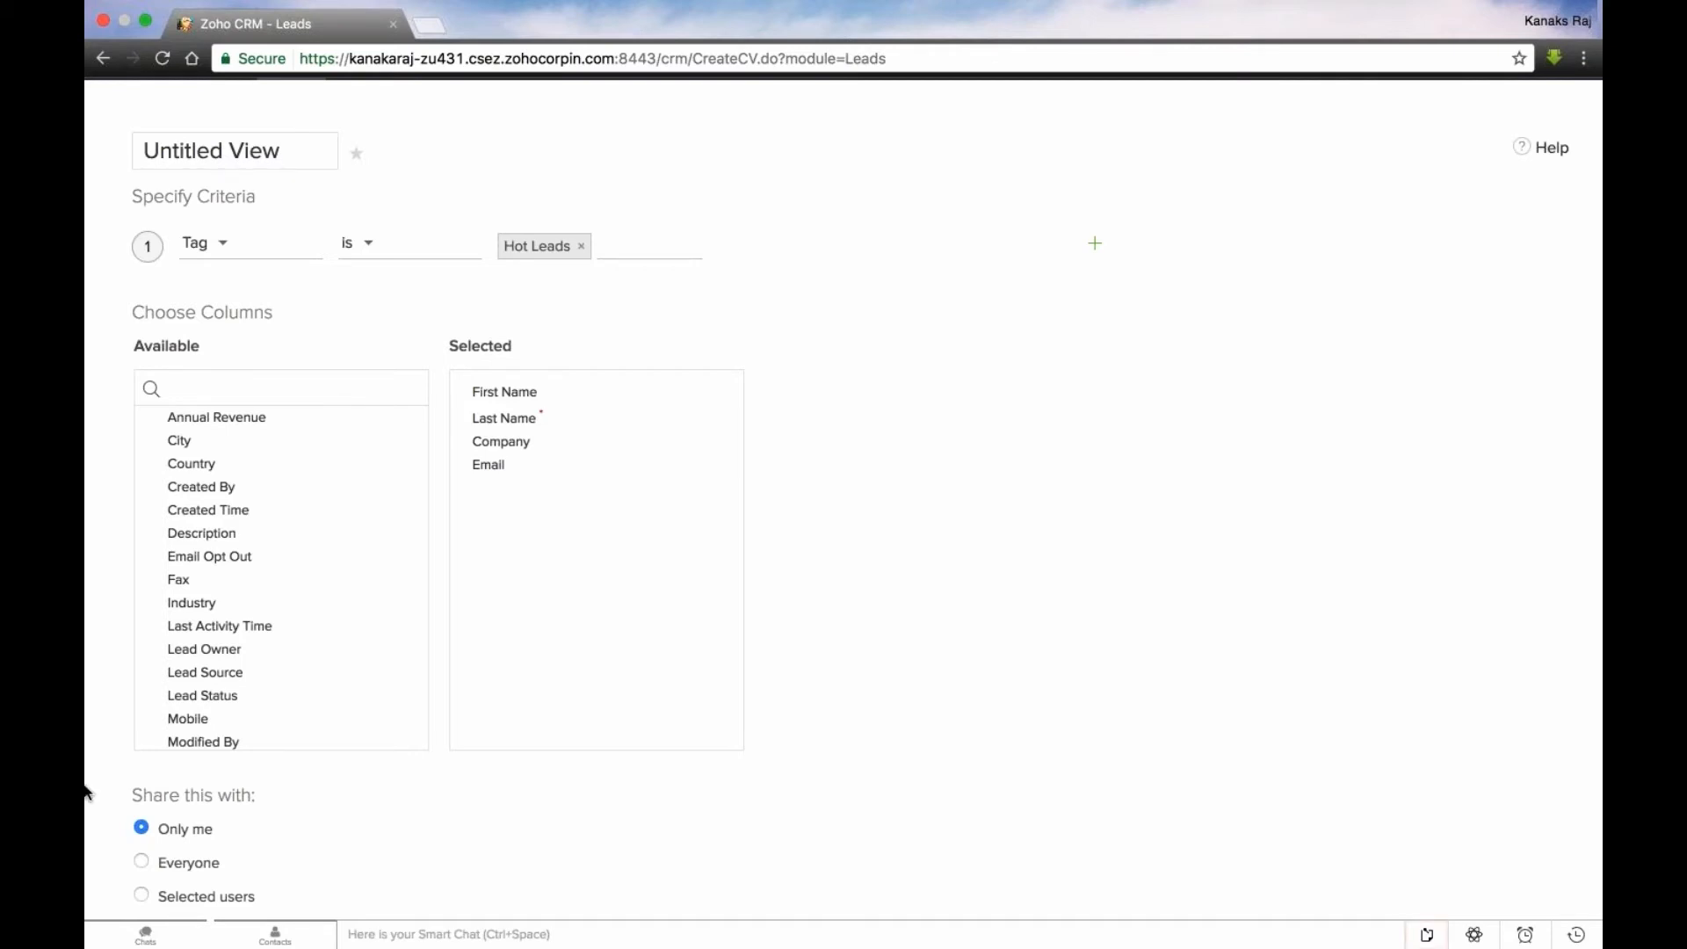
{"action": "scroll", "coordinate": [85, 792], "scroll_direction": "down", "scroll_amount": 3}
{"action": "scroll", "coordinate": [299, 116], "scroll_direction": "up", "scroll_amount": 4}
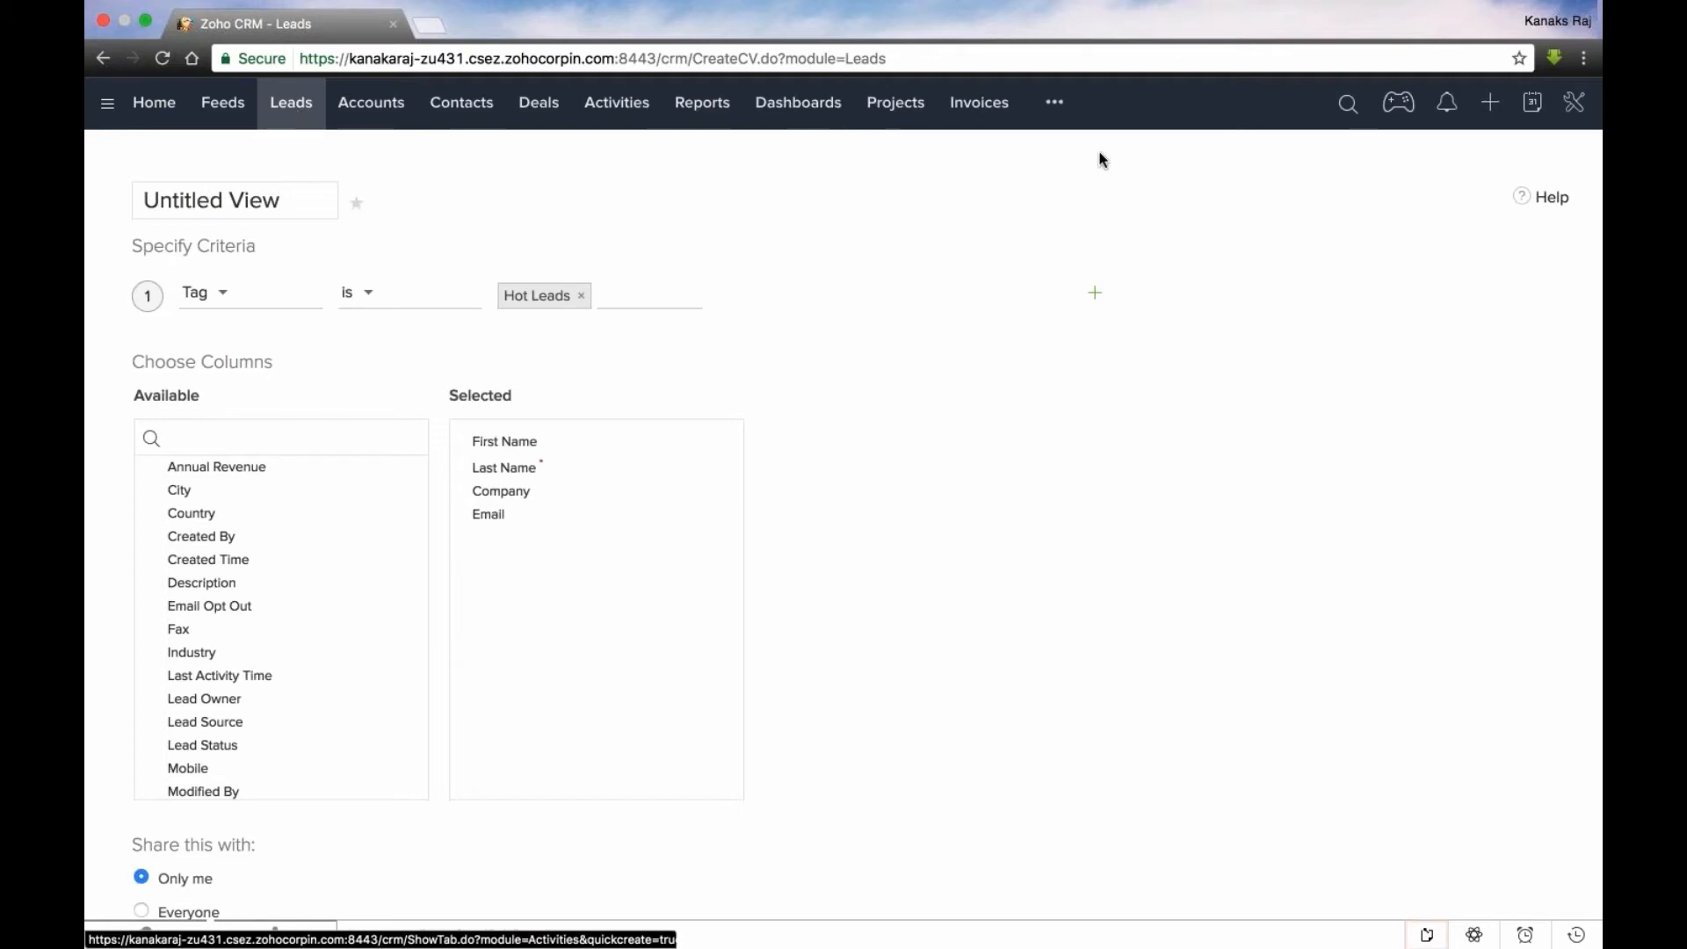
- Start a new tabular leads report with an advanced filter for the tags Hot Leads, Important and Platinum
{"action": "left_click", "coordinate": [694, 108]}
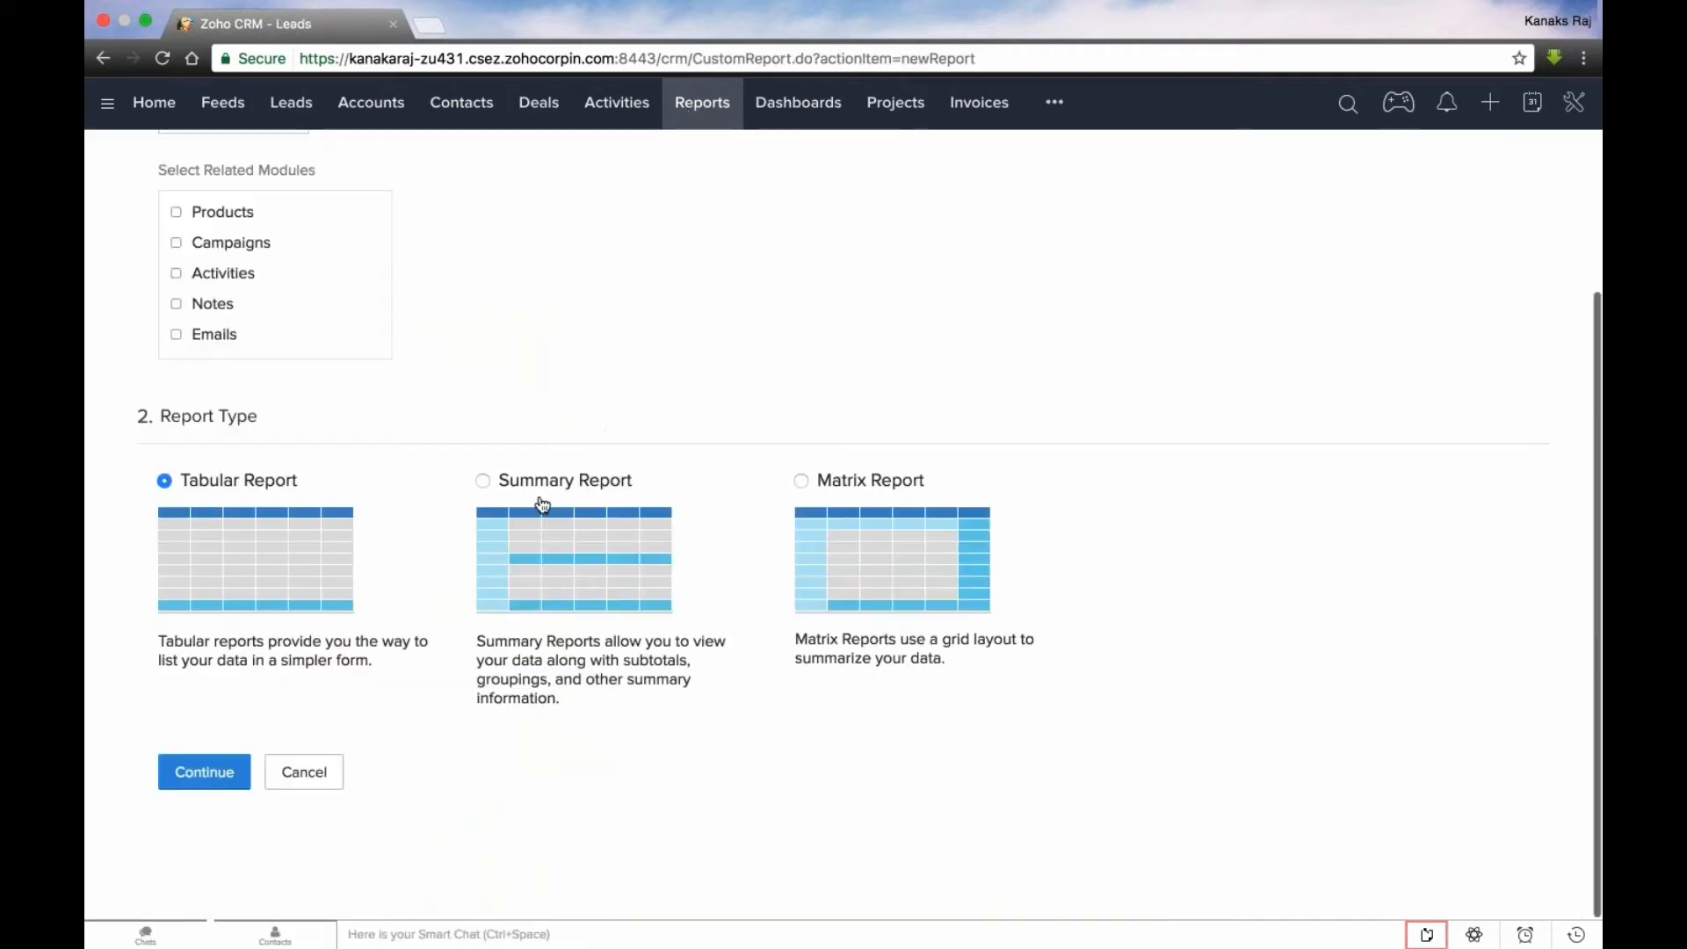
{"action": "scroll", "coordinate": [369, 641], "scroll_direction": "down", "scroll_amount": 6}
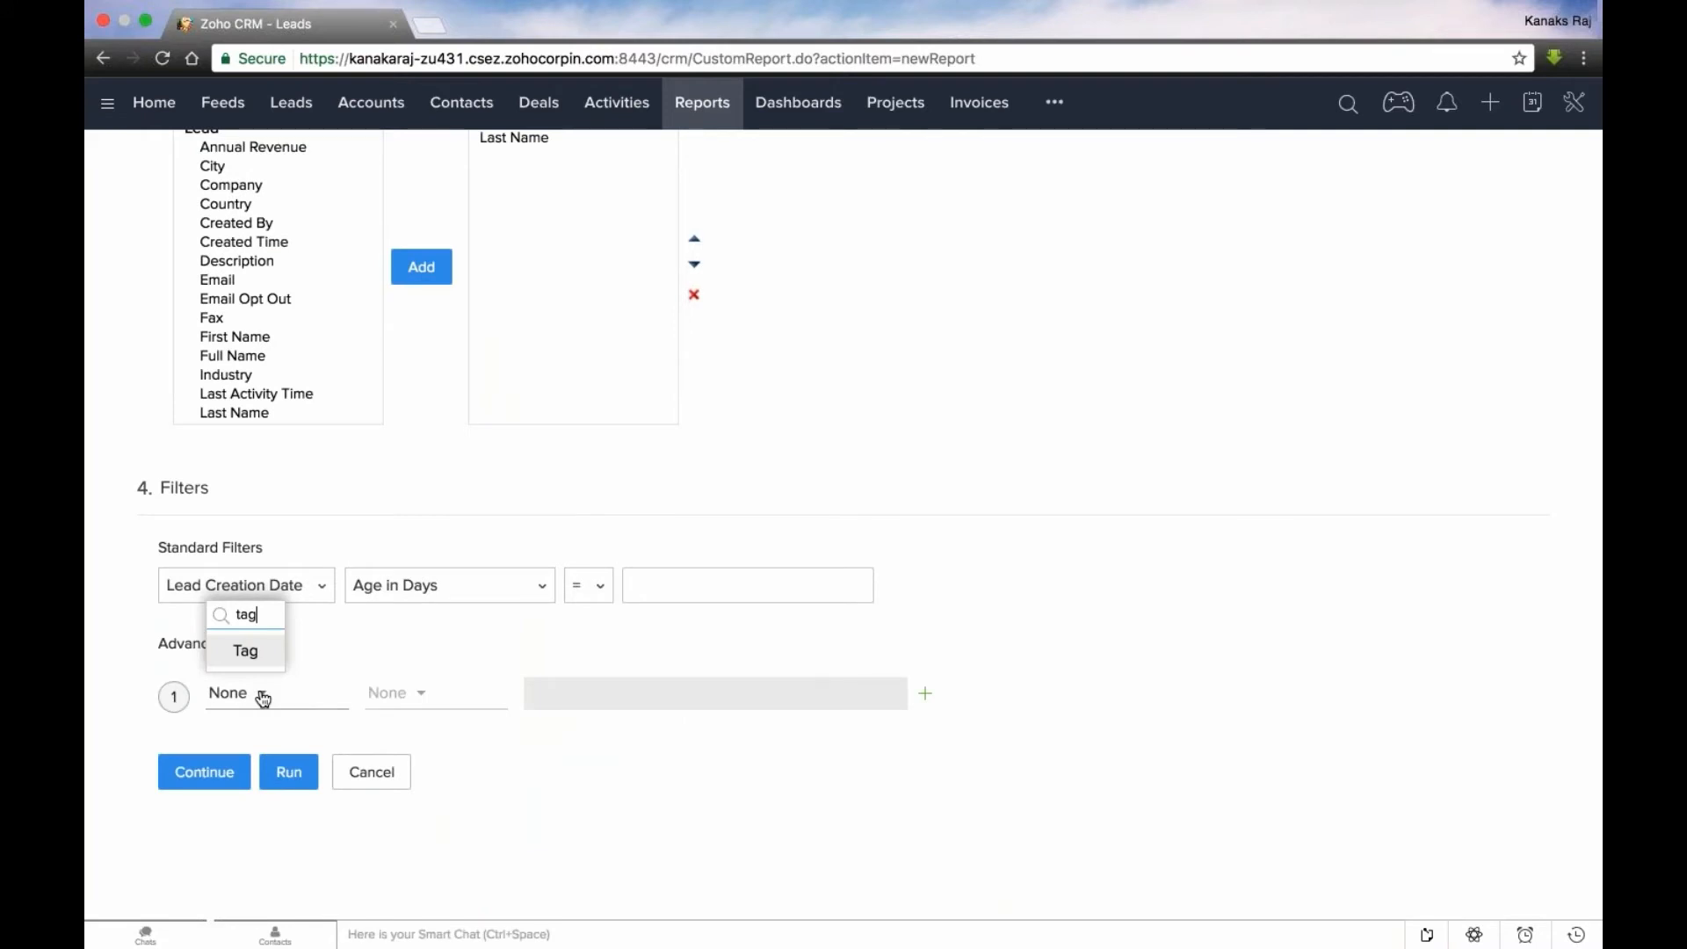
{"action": "key", "text": "Return"}
{"action": "left_click", "coordinate": [641, 870]}
{"action": "left_click", "coordinate": [629, 859]}
{"action": "left_click", "coordinate": [663, 888]}
{"action": "left_click", "coordinate": [643, 812]}
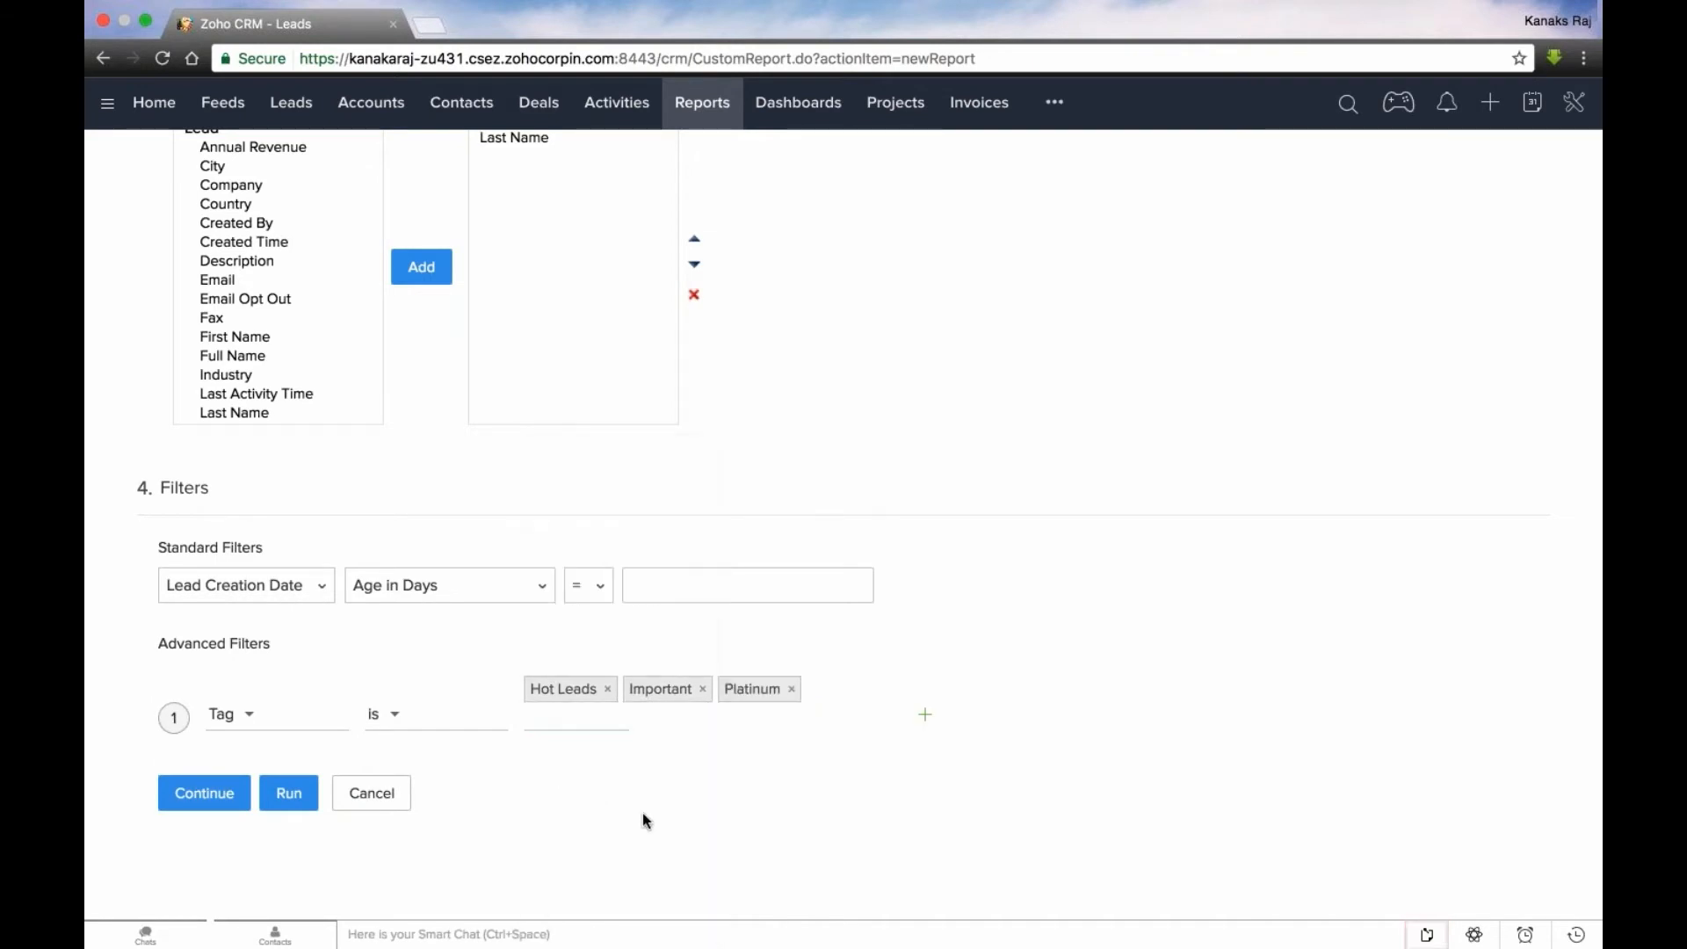
{"action": "scroll", "coordinate": [220, 790], "scroll_direction": "up", "scroll_amount": 3}
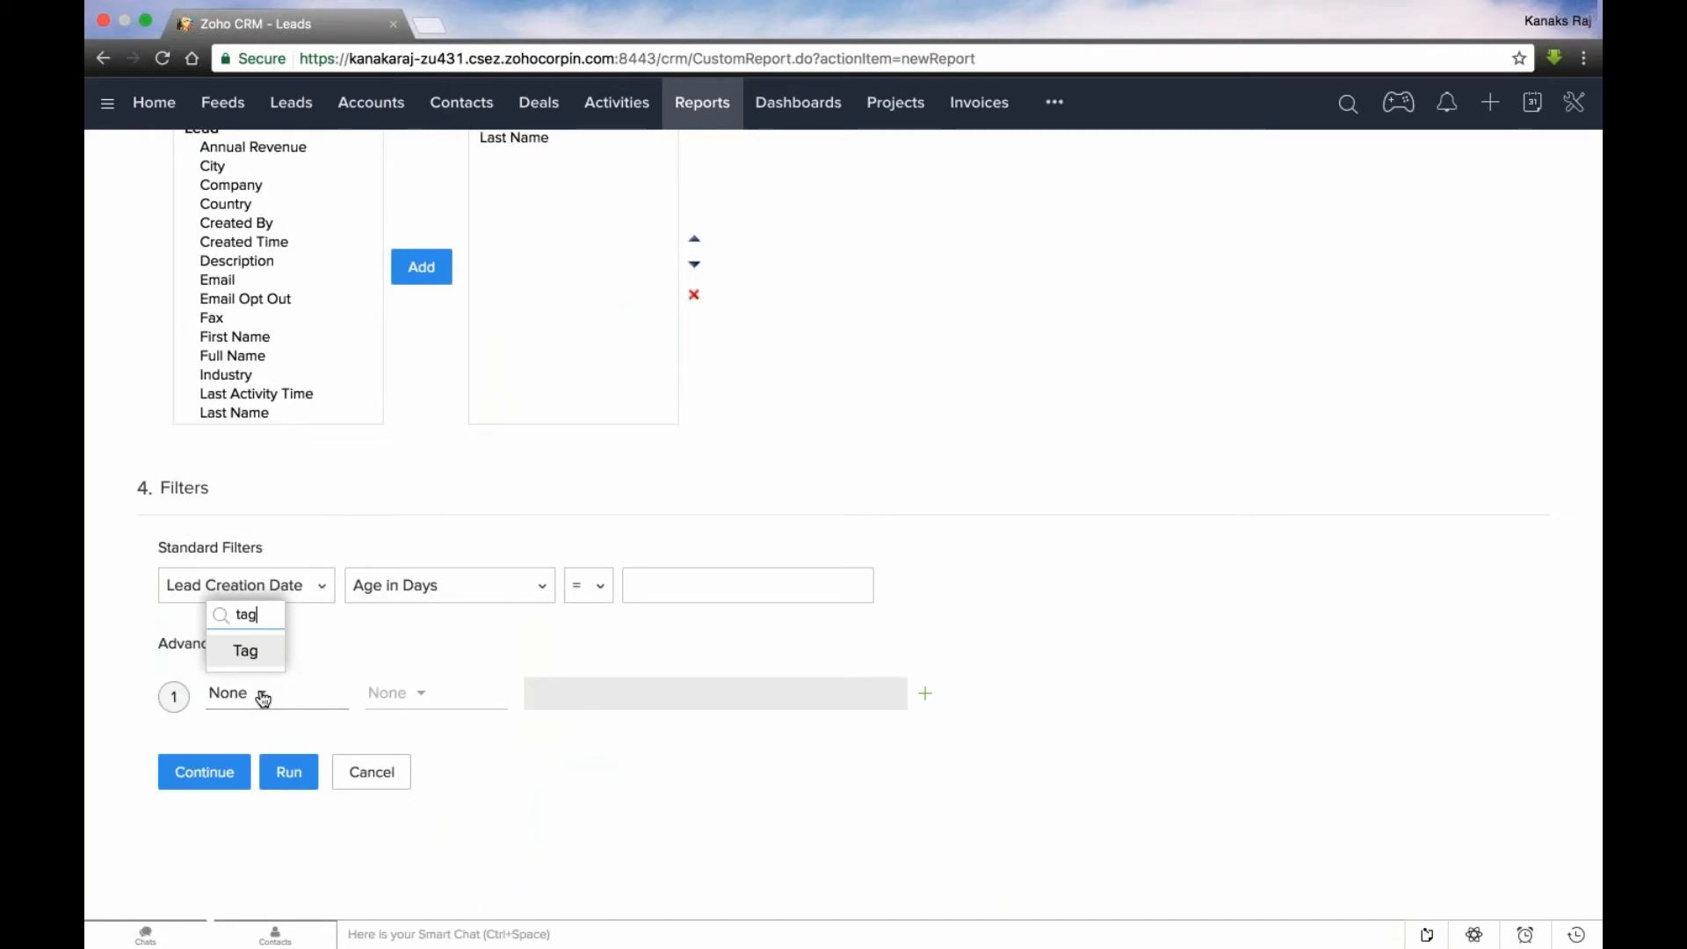
- Enter the report's advanced filter again as tag is Hot Leads, Important or Platinum, and run the report
{"action": "key", "text": "Return"}
{"action": "left_click", "coordinate": [642, 870]}
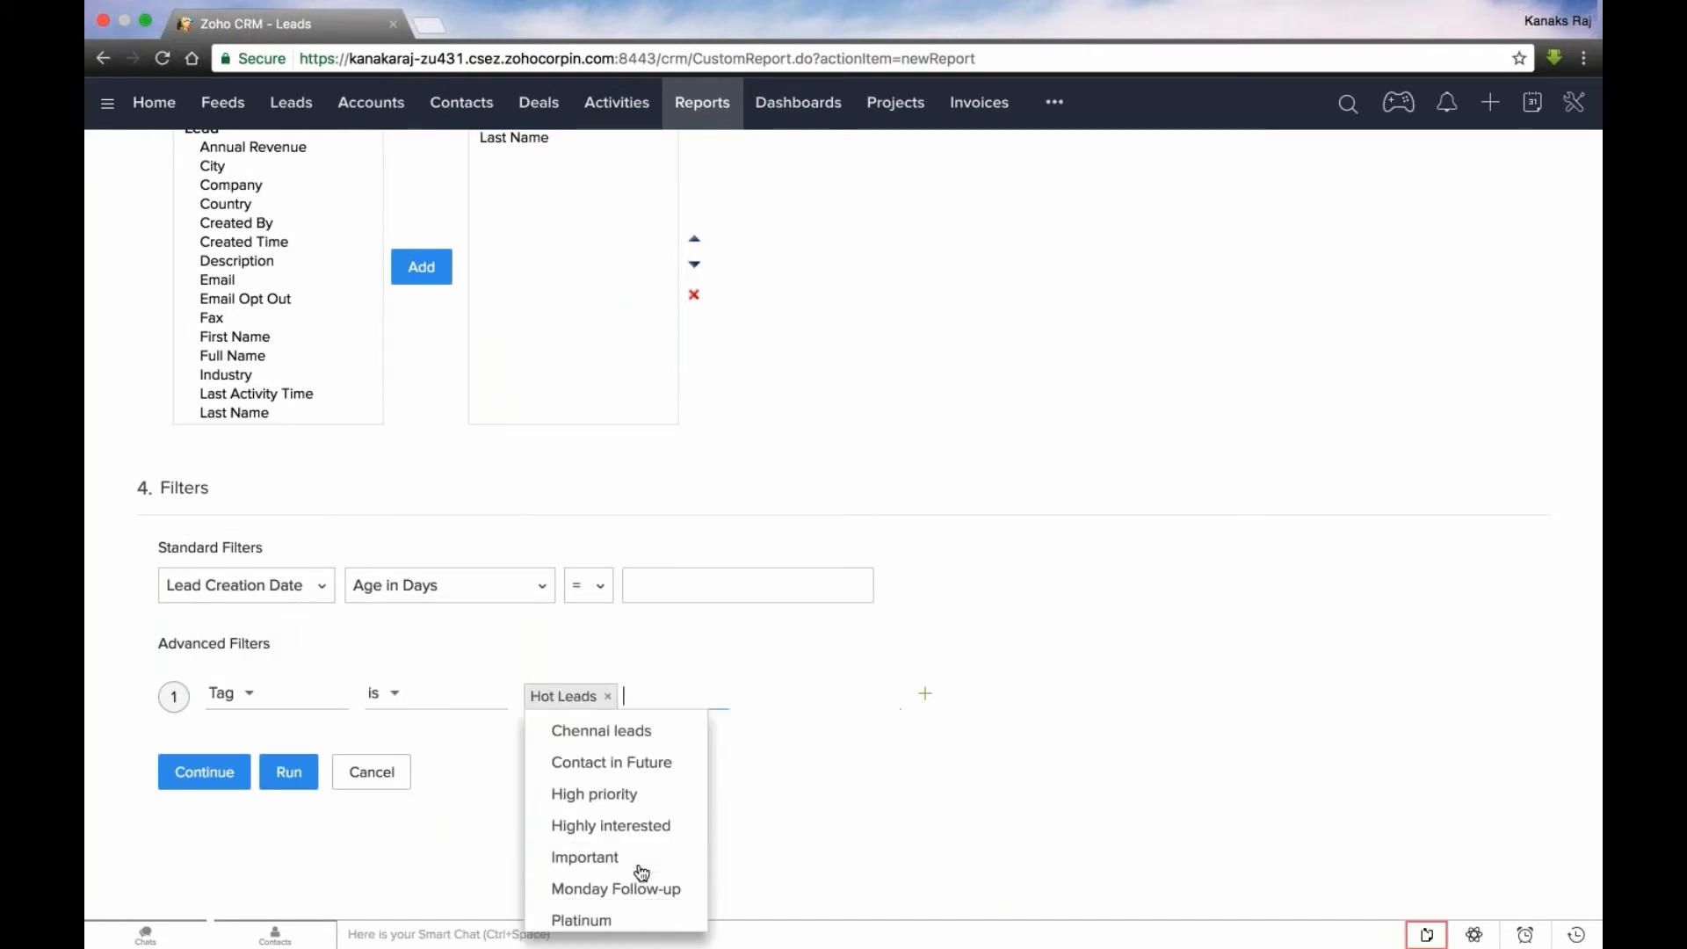
{"action": "left_click", "coordinate": [625, 858]}
{"action": "left_click", "coordinate": [618, 889]}
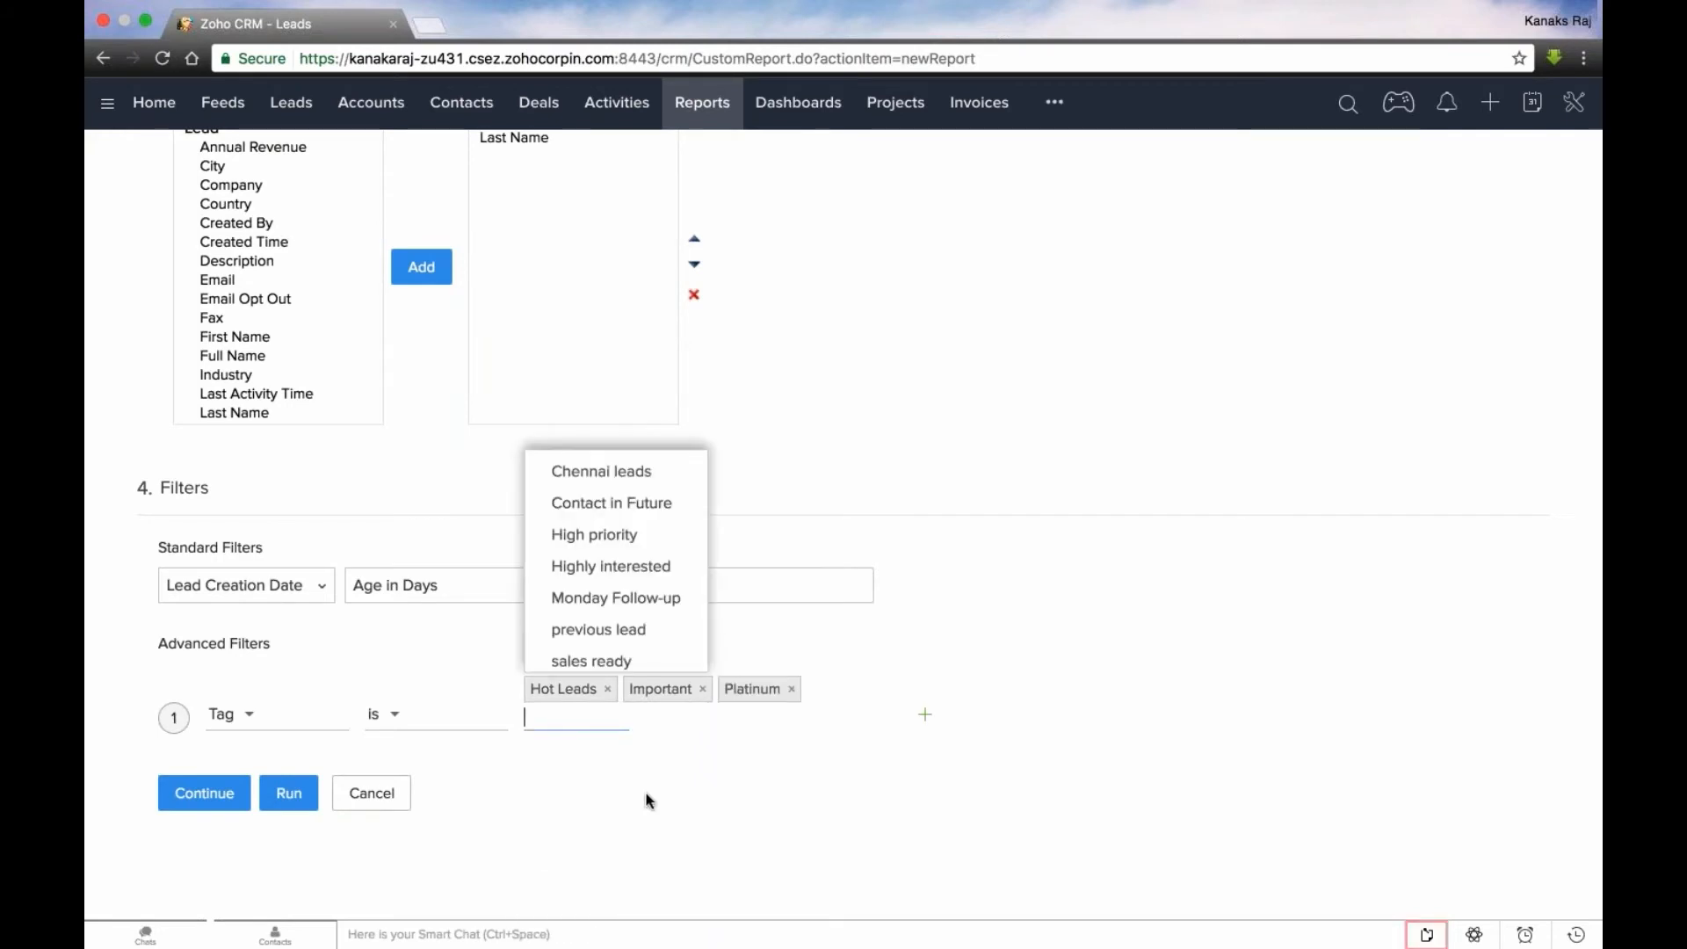
{"action": "left_click", "coordinate": [644, 816]}
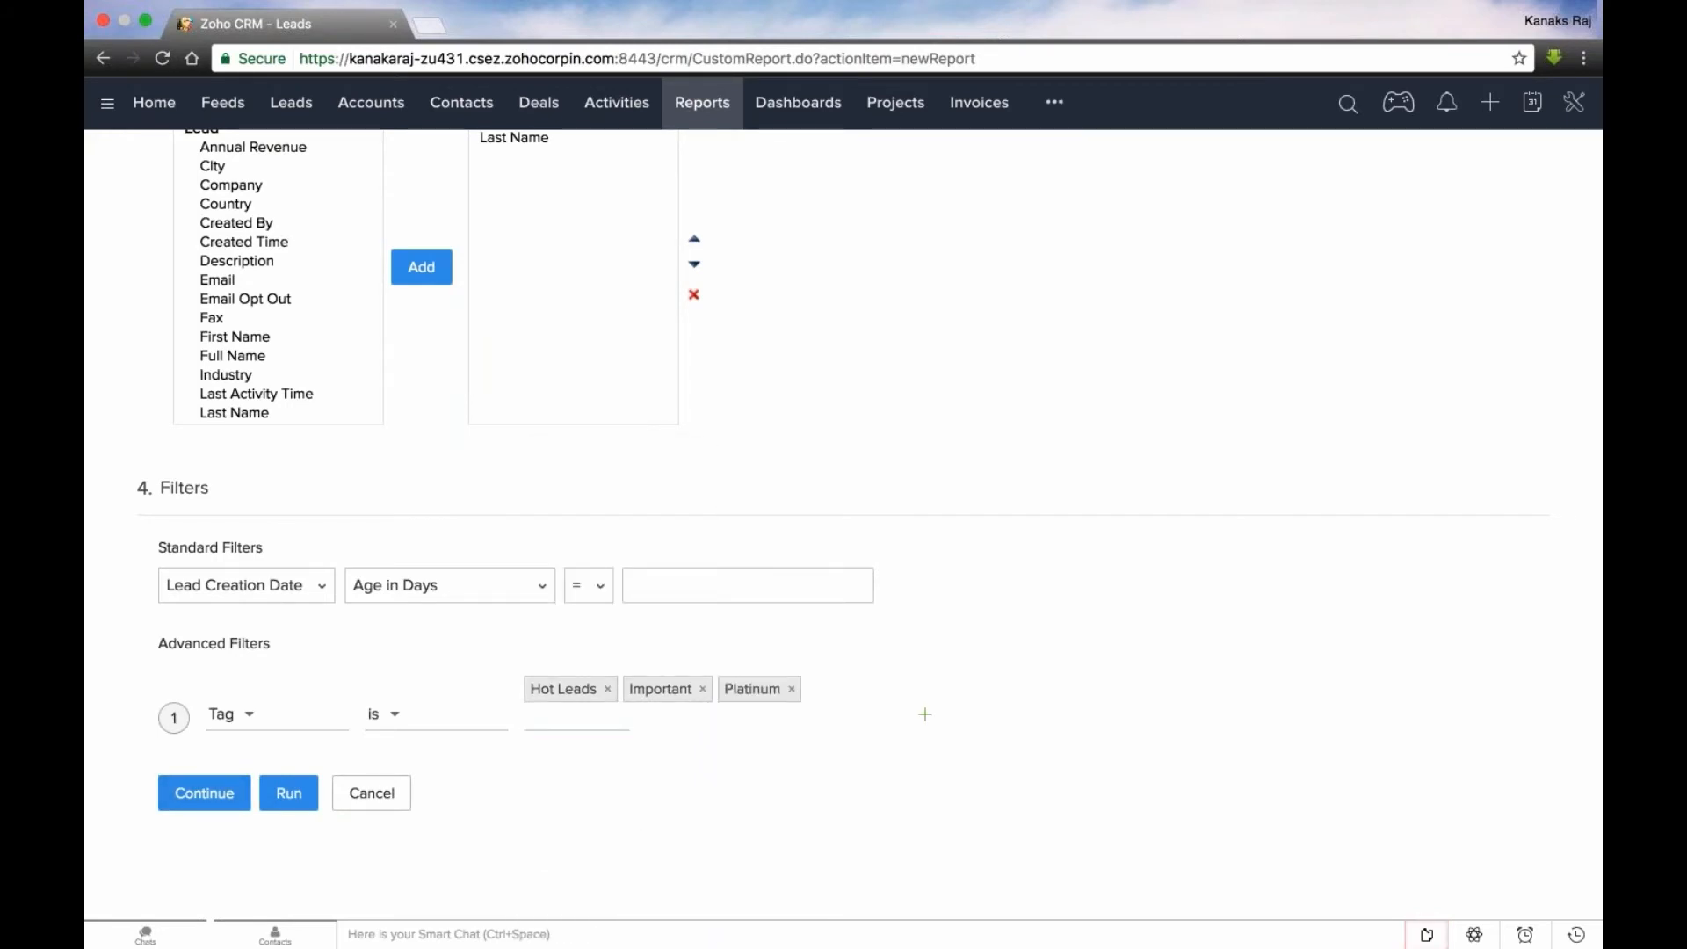
{"action": "left_click", "coordinate": [289, 793]}
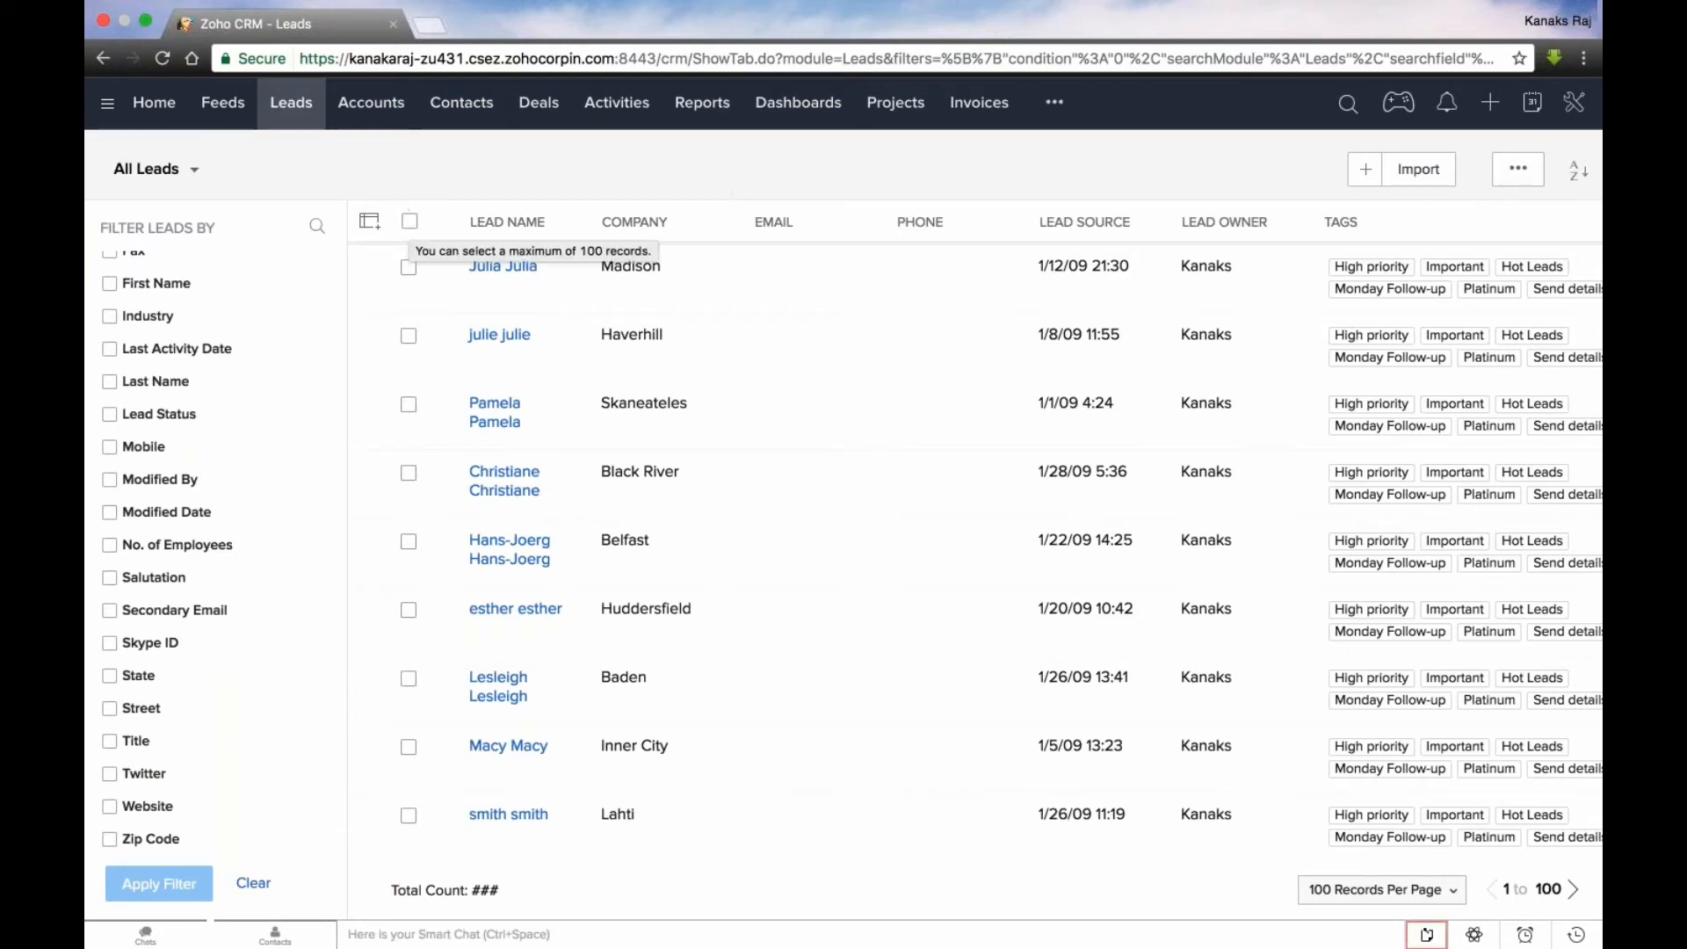
- Add the new tag Webinar Leads to all 100 listed leads, overwriting their existing tags, and open the first lead's record
{"action": "left_click", "coordinate": [409, 222]}
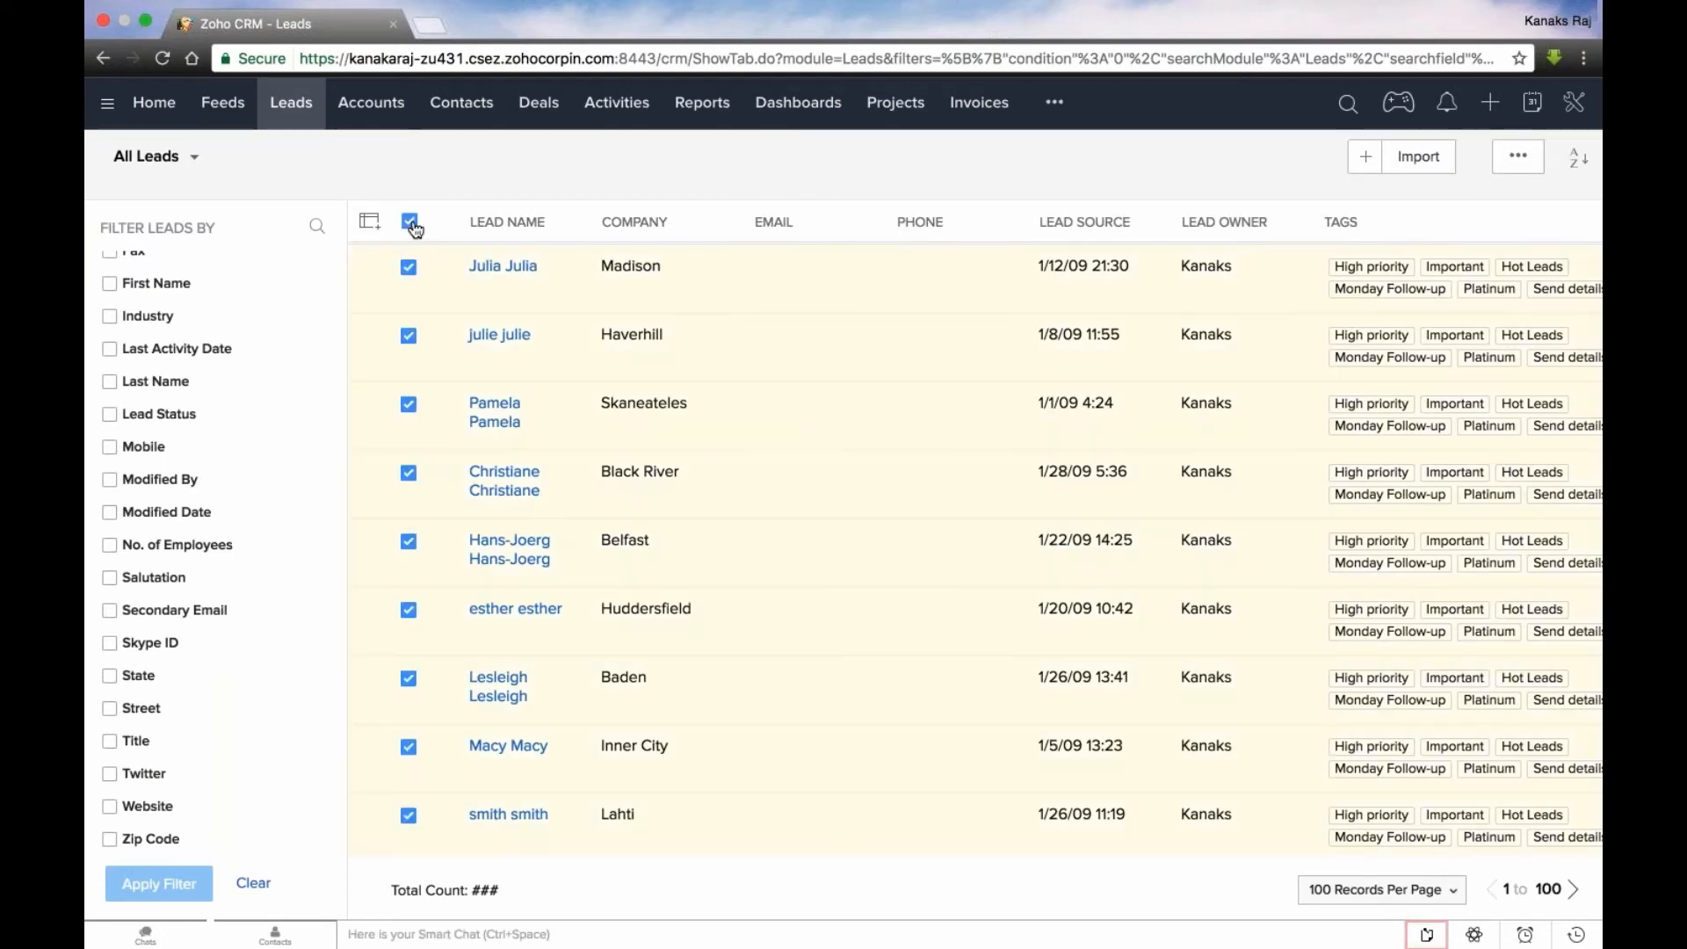
{"action": "left_click", "coordinate": [746, 169]}
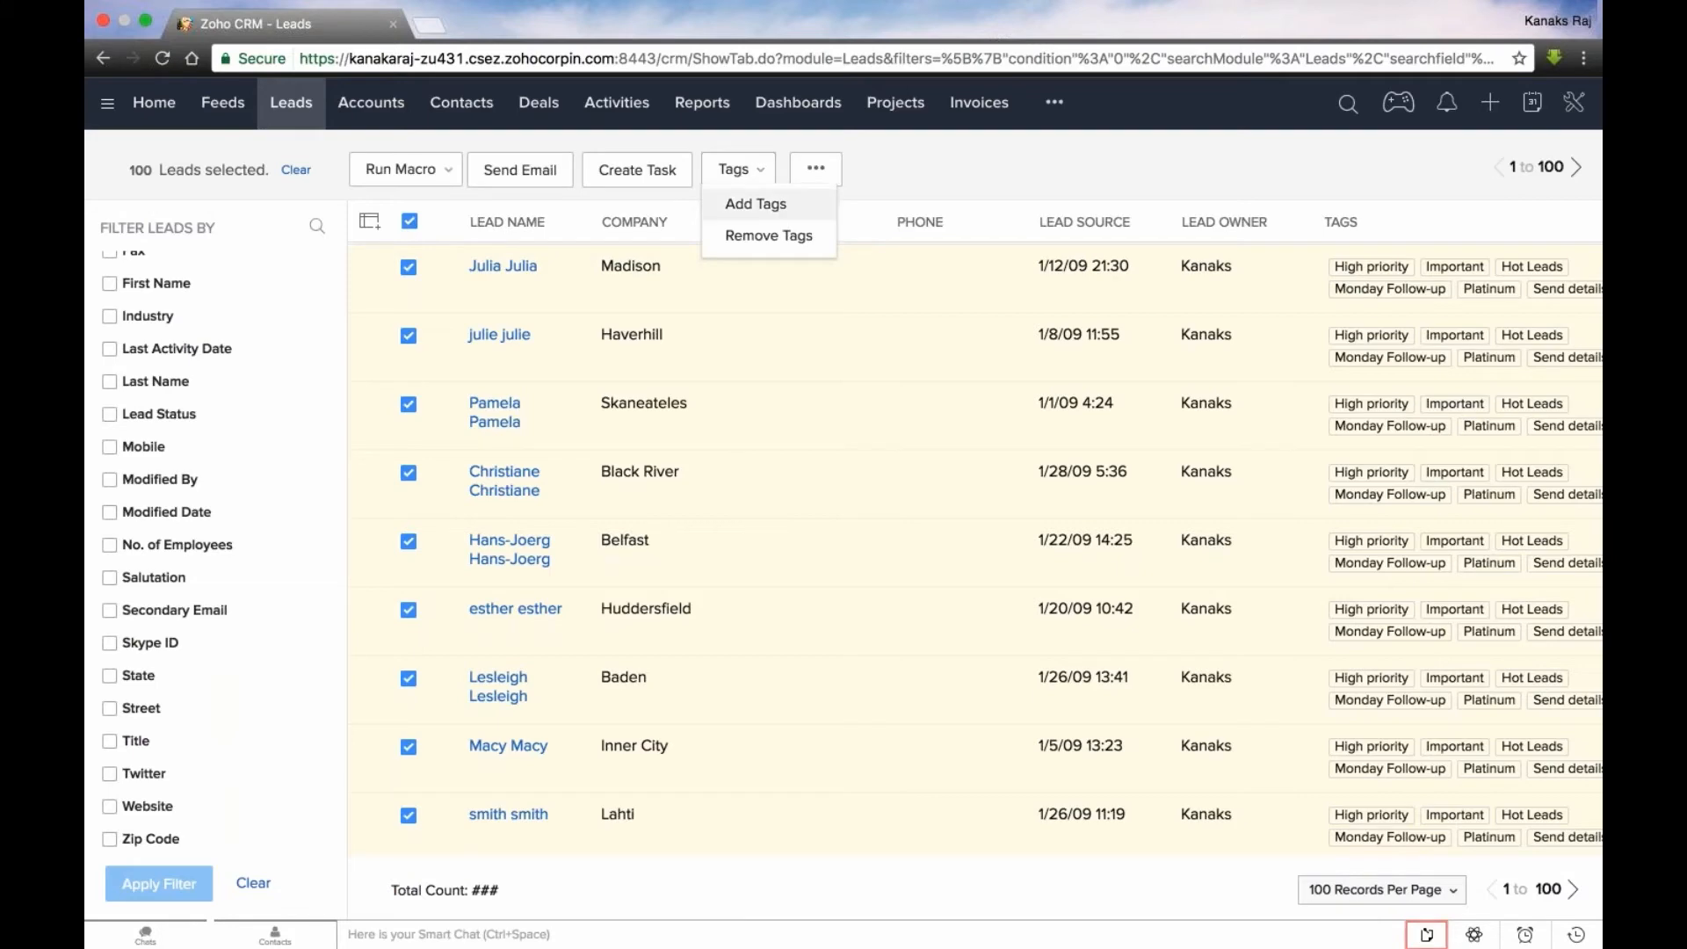
{"action": "left_click", "coordinate": [756, 204]}
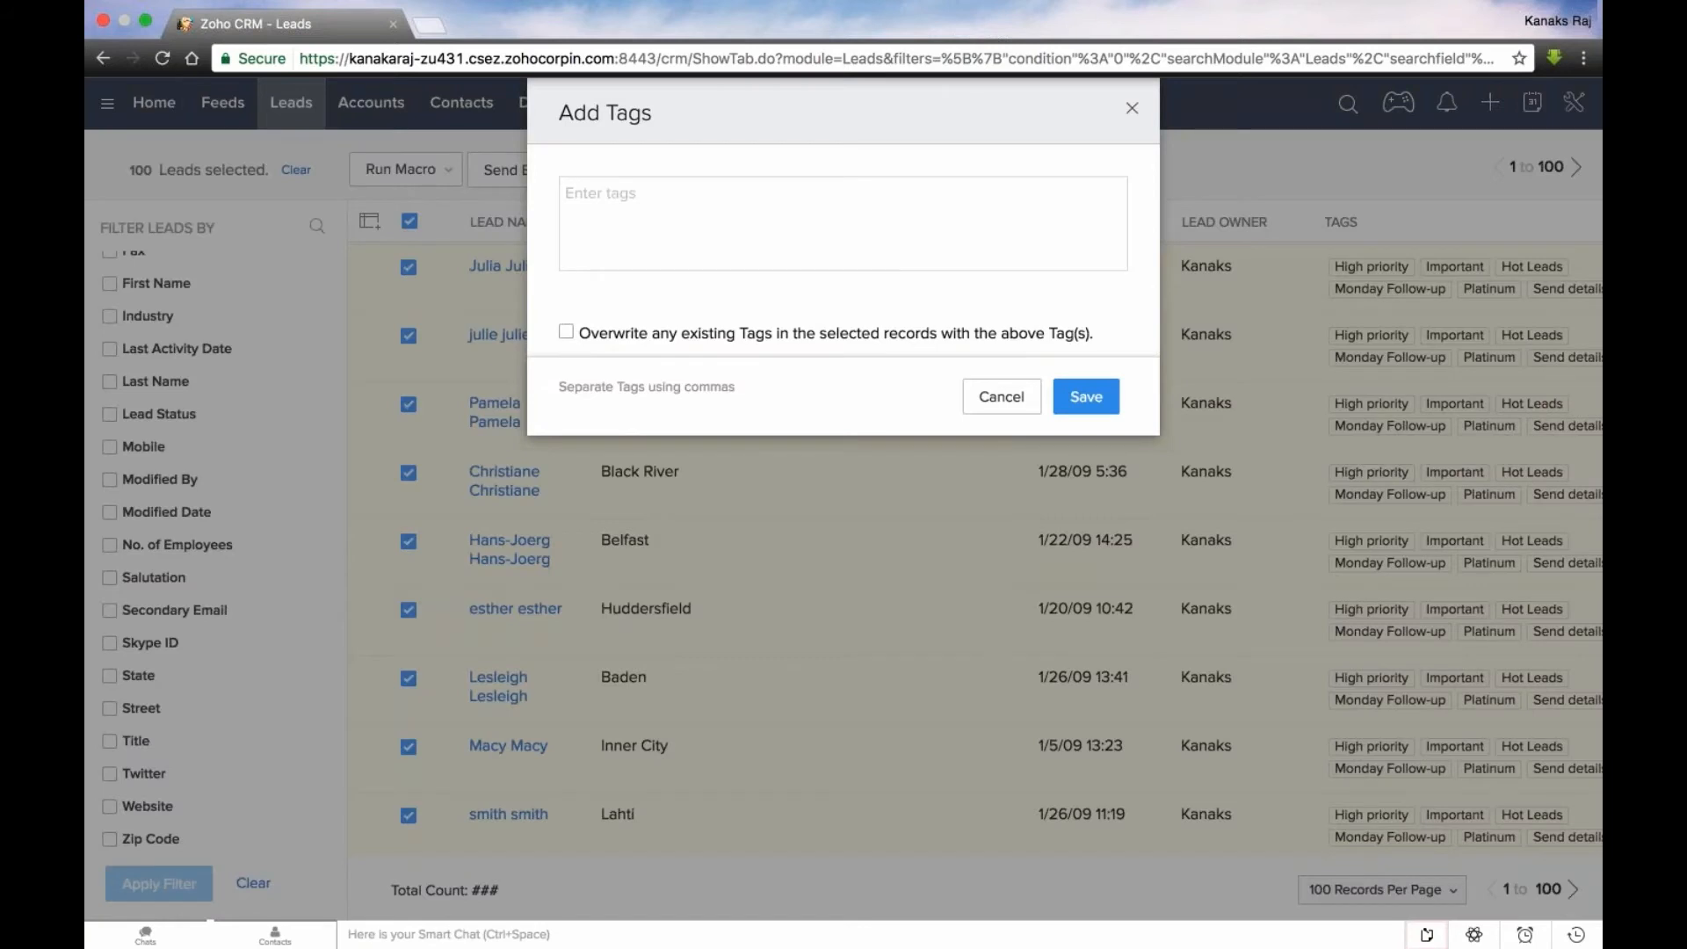
{"action": "type", "text": "Webinar Leads"}
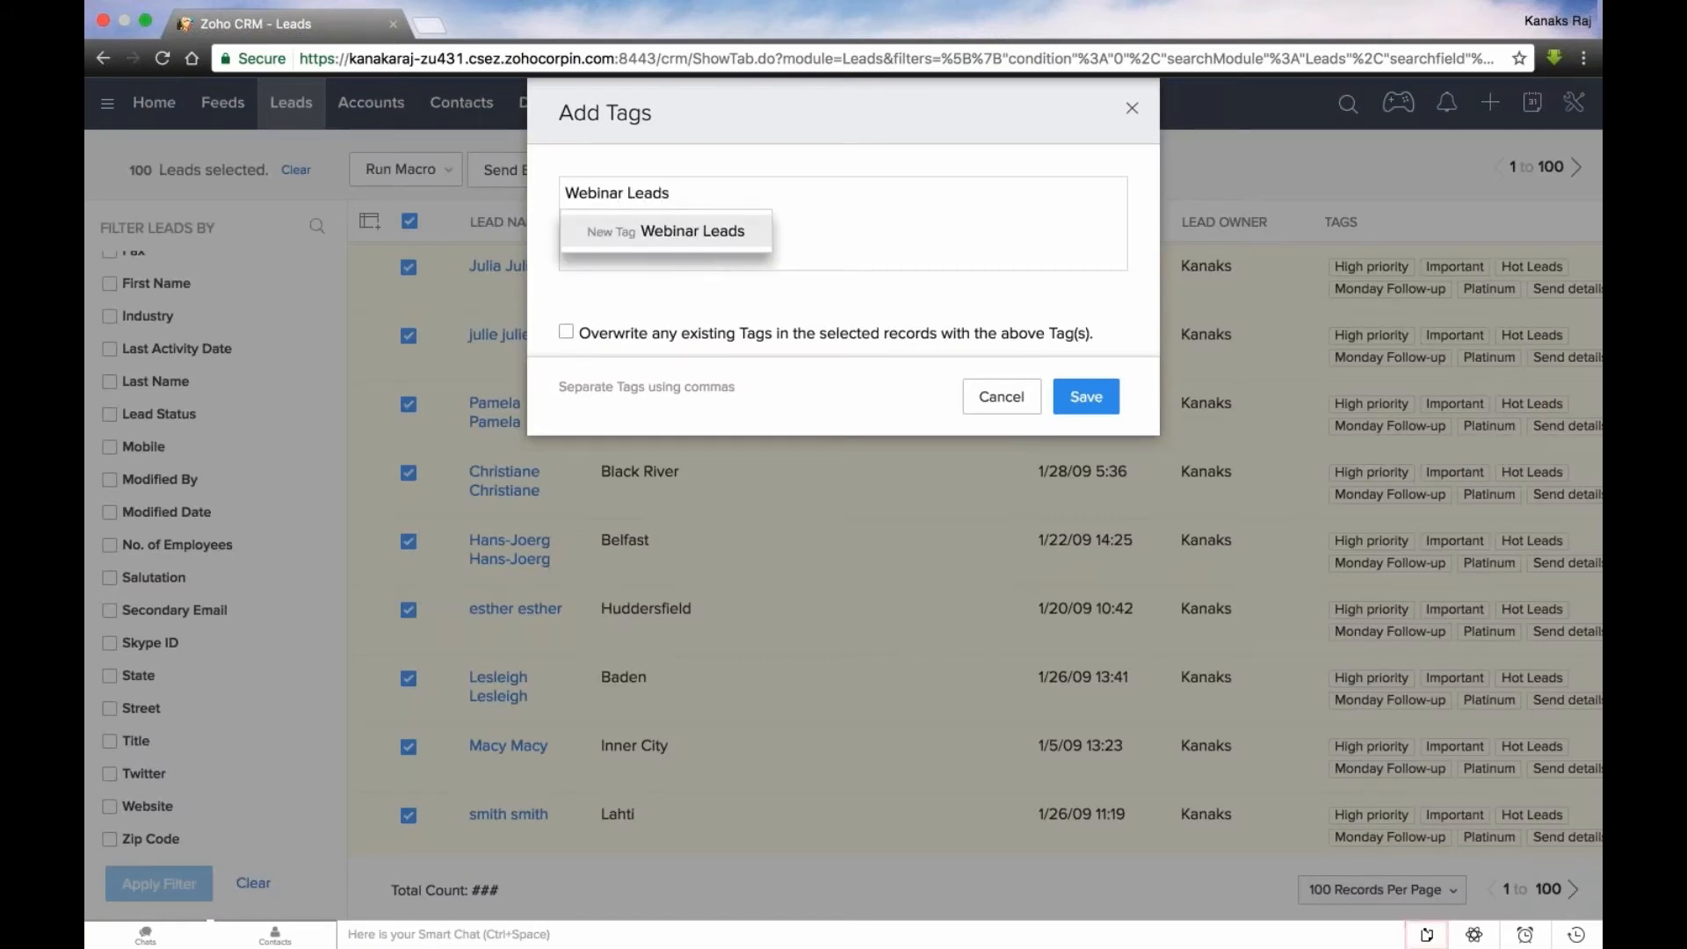
{"action": "key", "text": "Return"}
{"action": "left_click", "coordinate": [752, 294]}
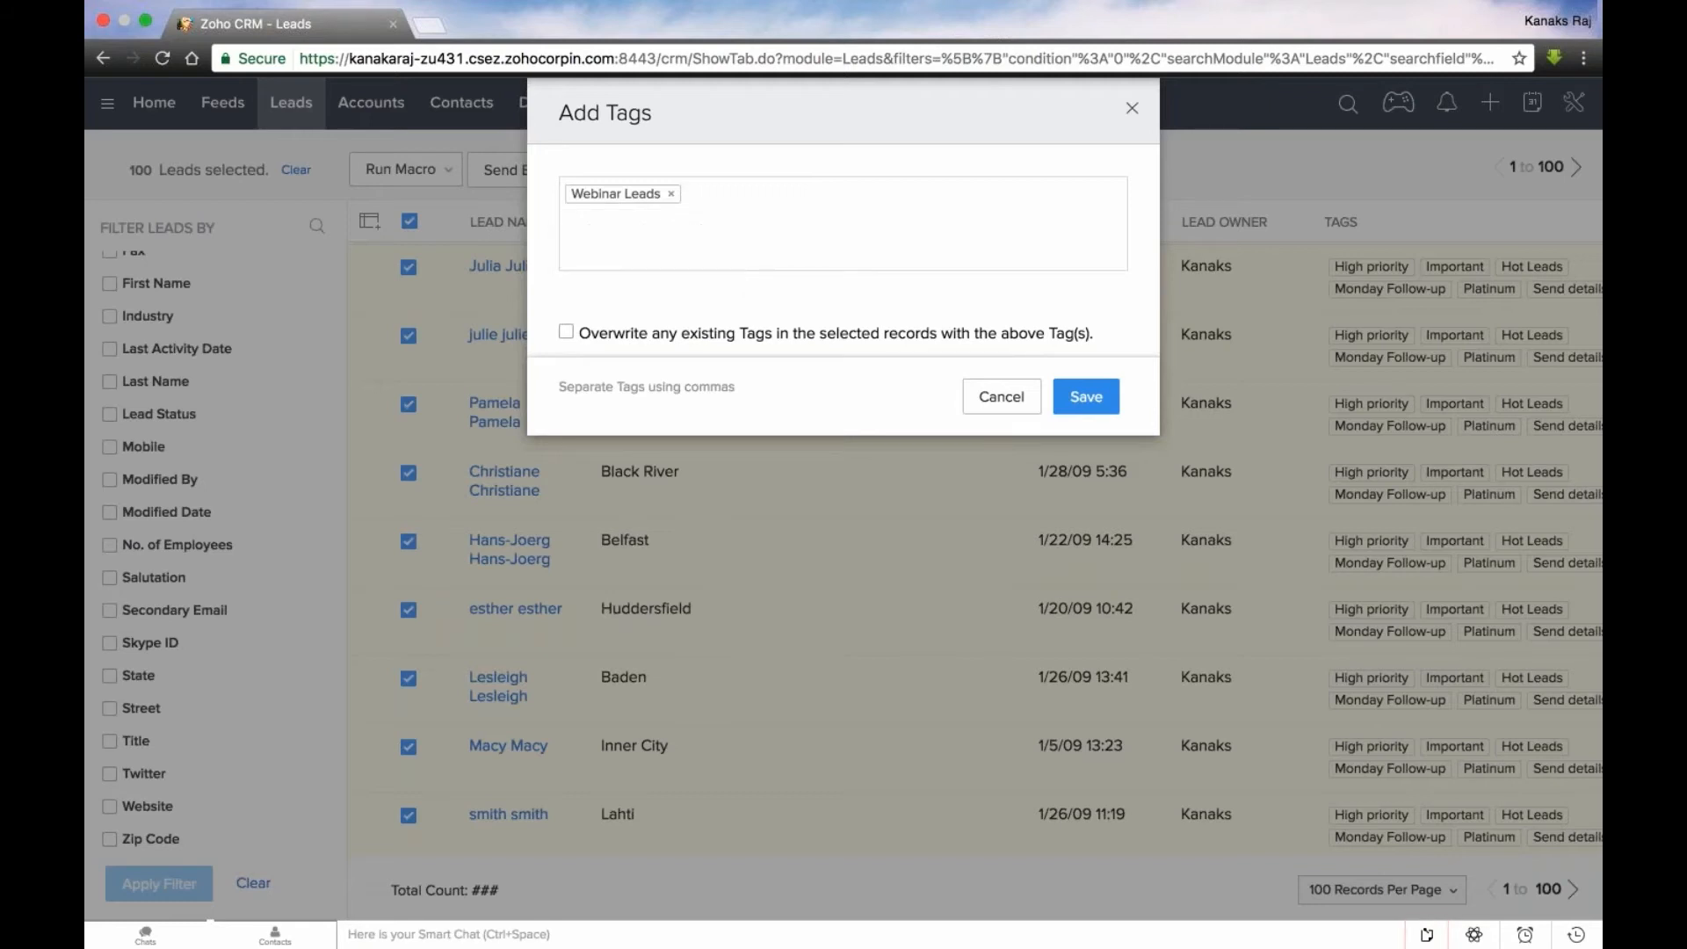
{"action": "left_click", "coordinate": [566, 335]}
{"action": "left_click", "coordinate": [1088, 406]}
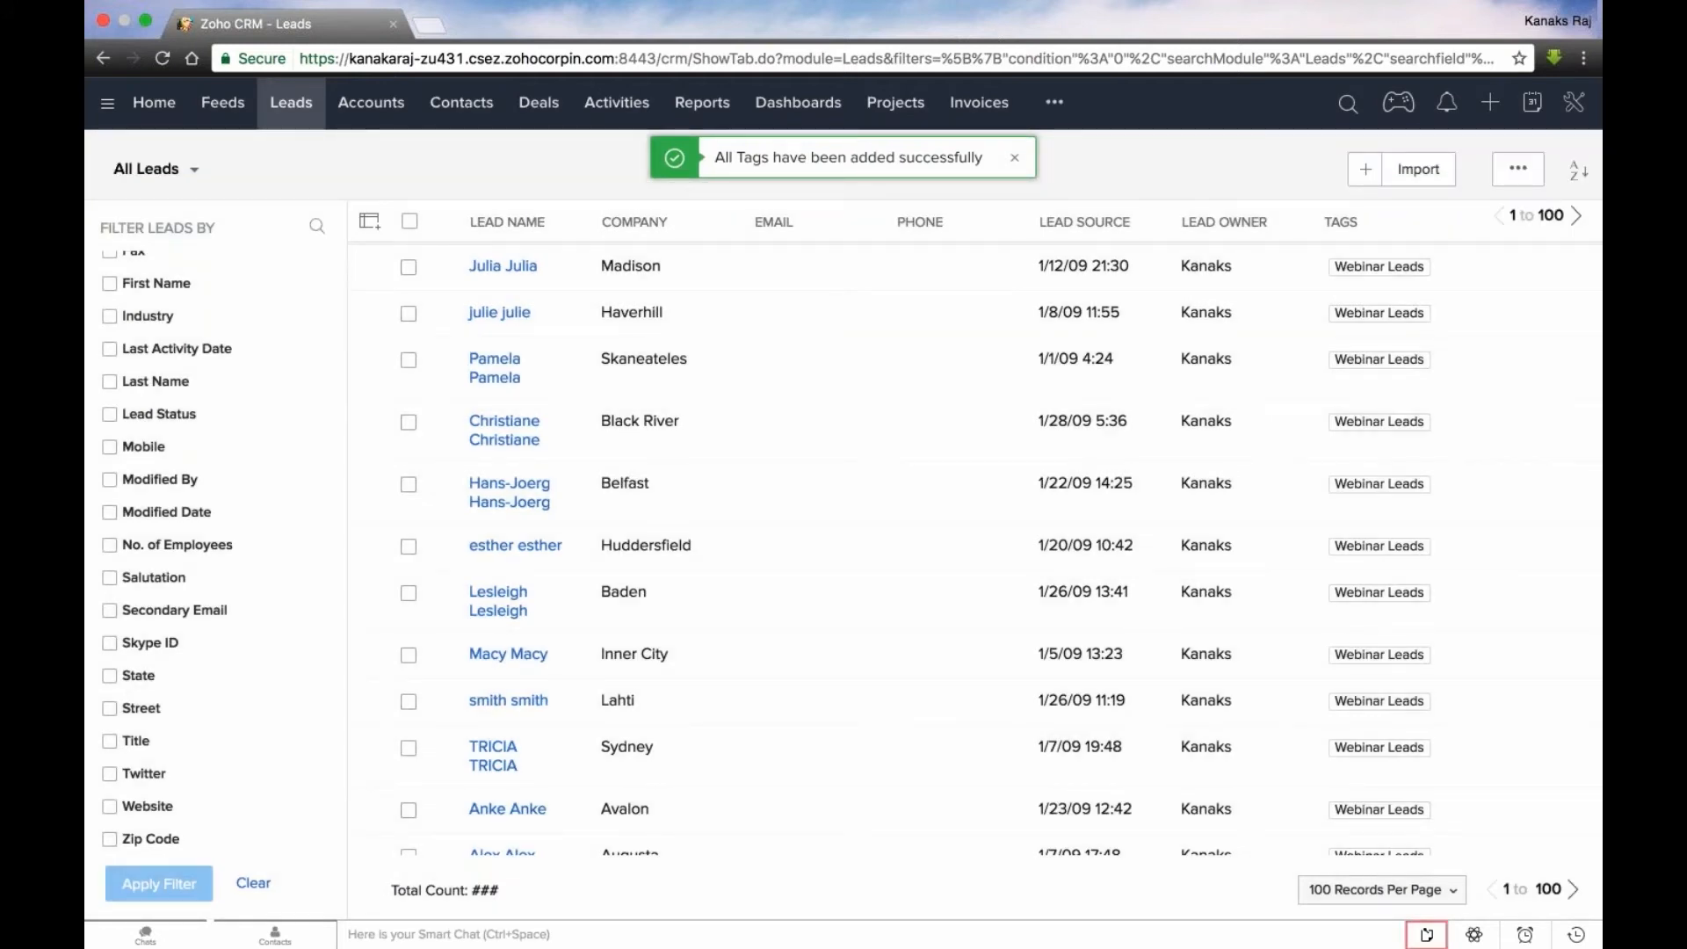
{"action": "left_click", "coordinate": [815, 371]}
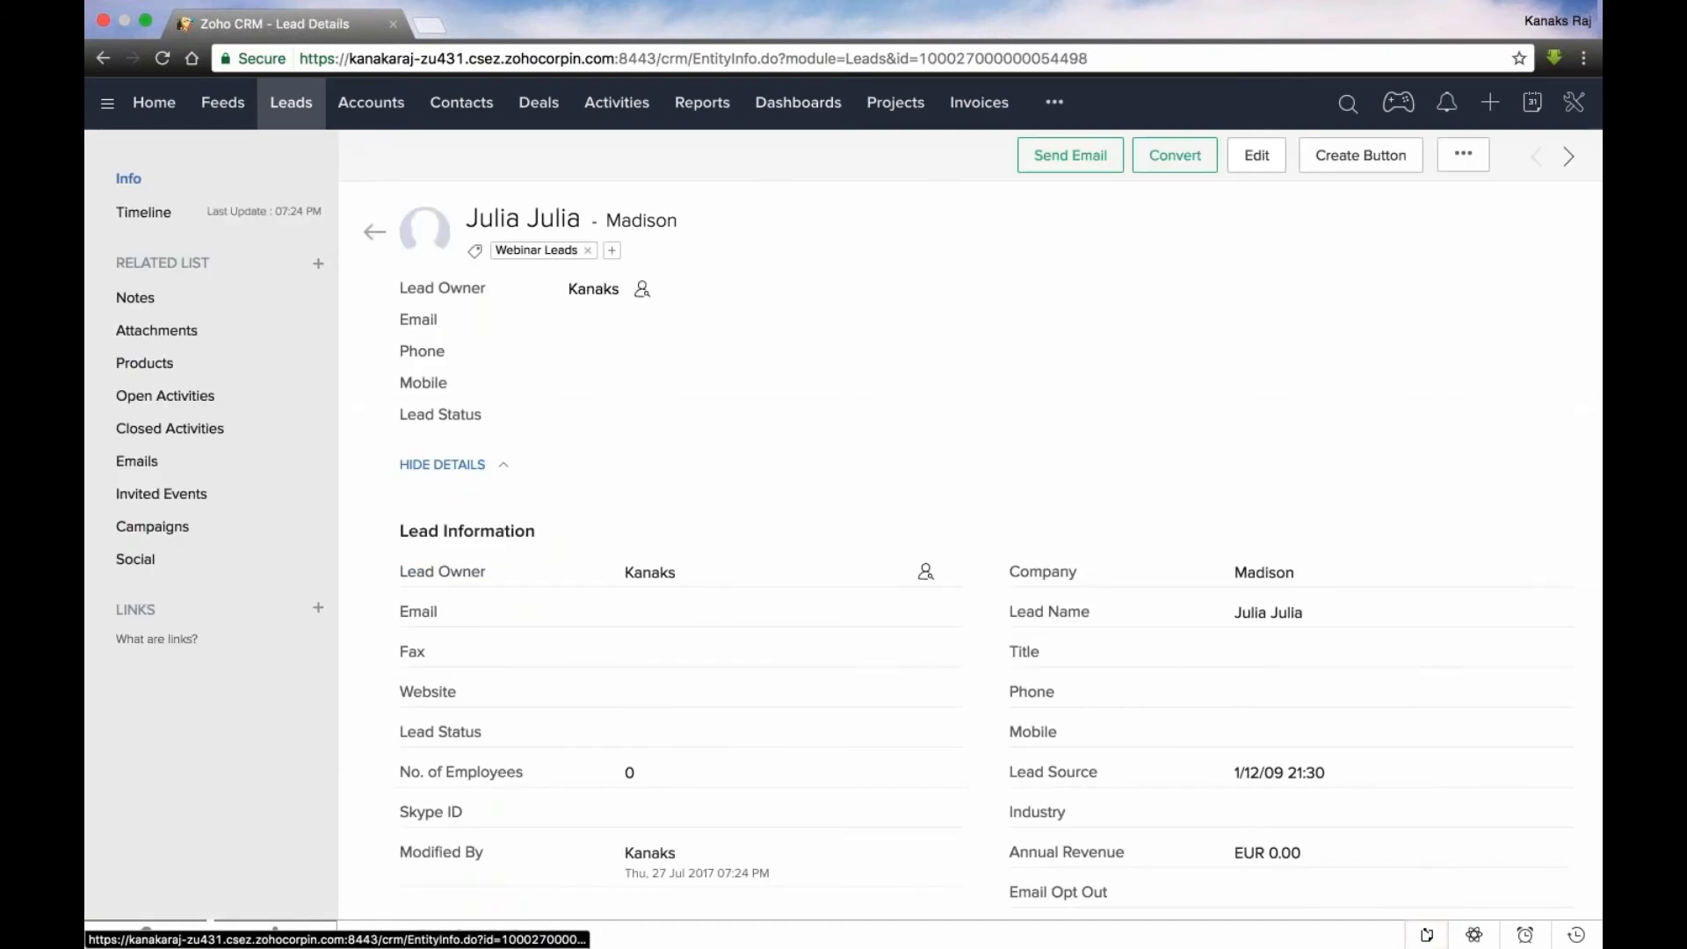
- Open the leads webform dwdwe from the setup's webforms and go to its form details
{"action": "mouse_move", "coordinate": [1574, 102]}
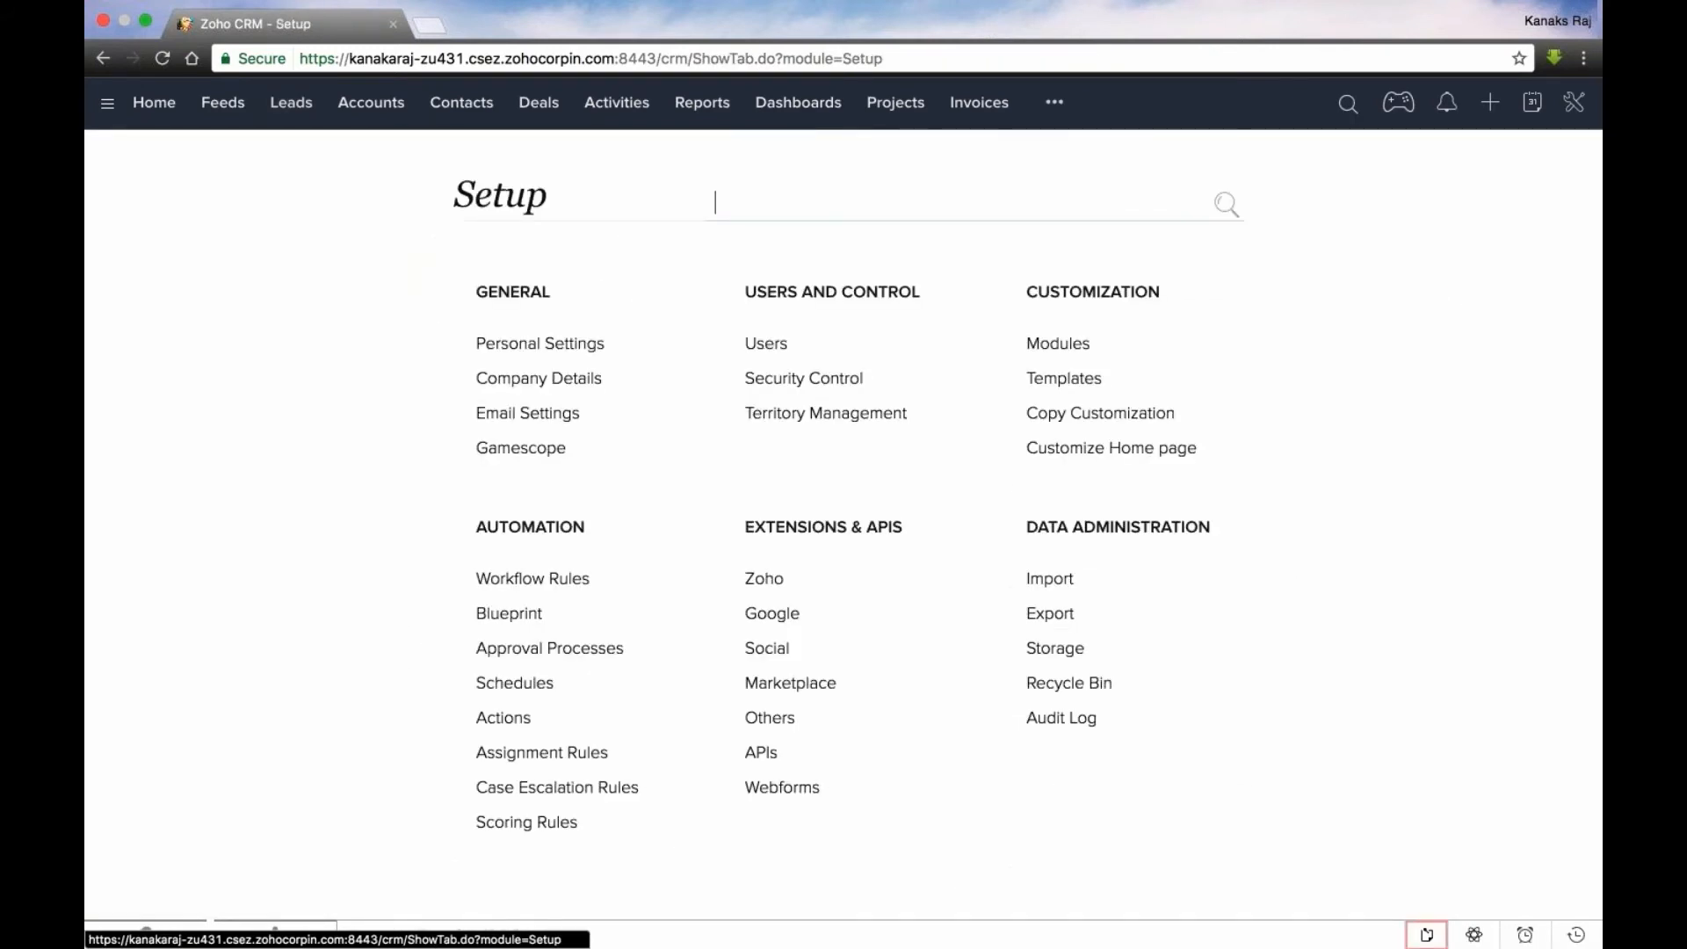
{"action": "left_click", "coordinate": [785, 788]}
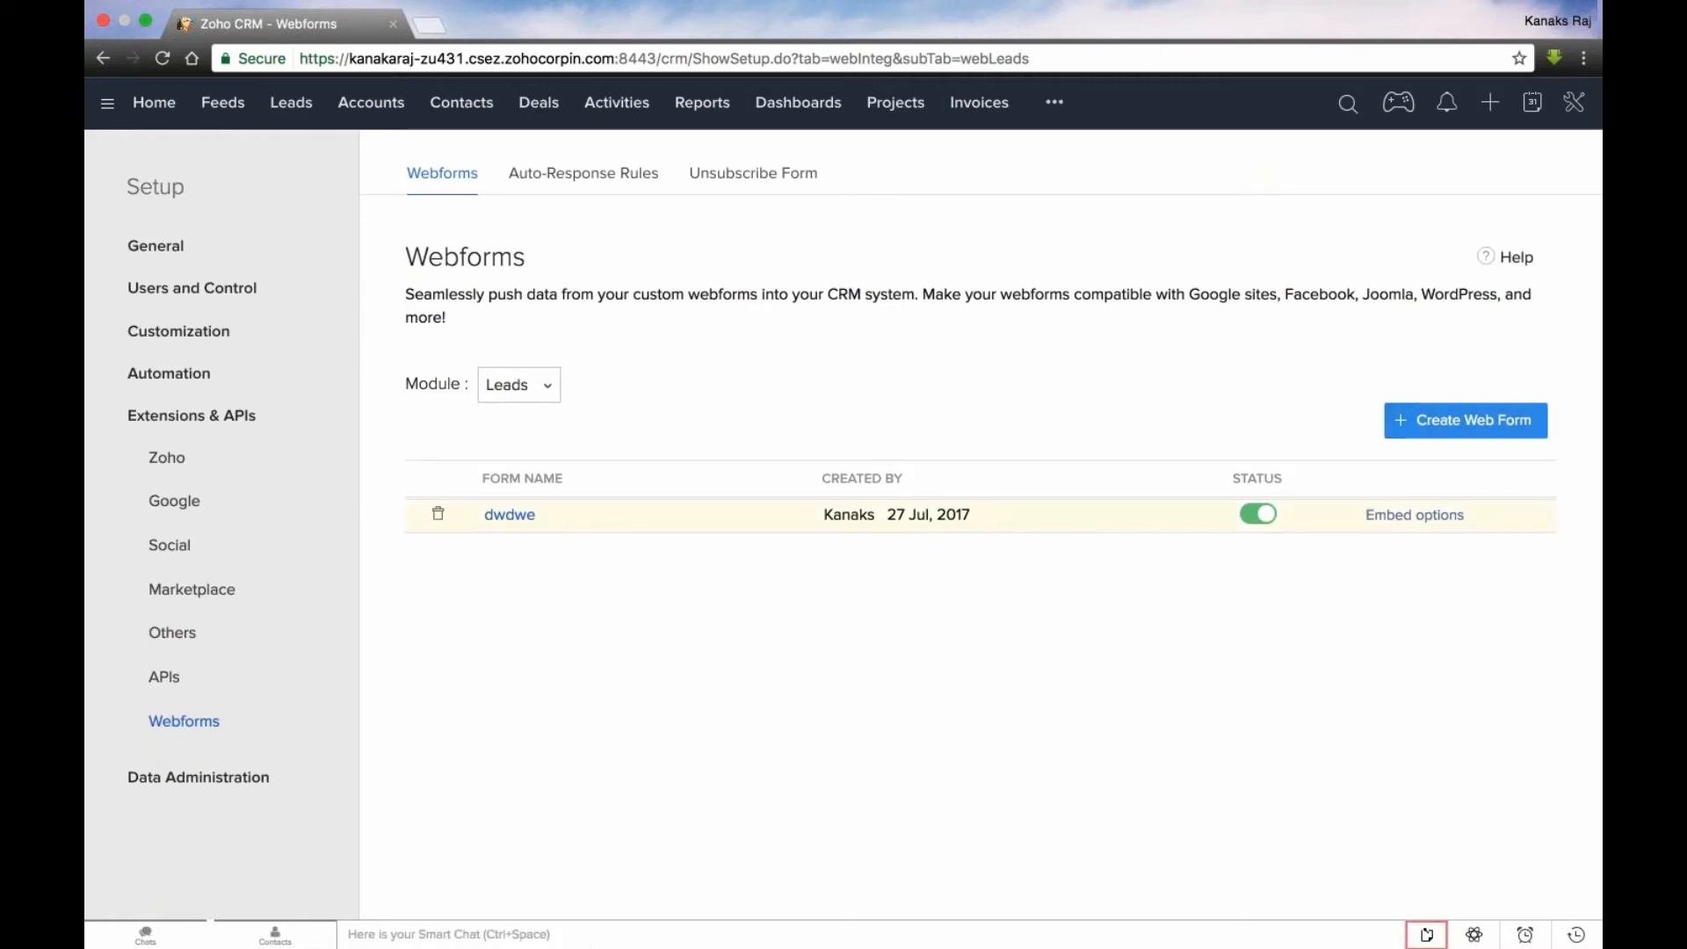
{"action": "left_click", "coordinate": [508, 518]}
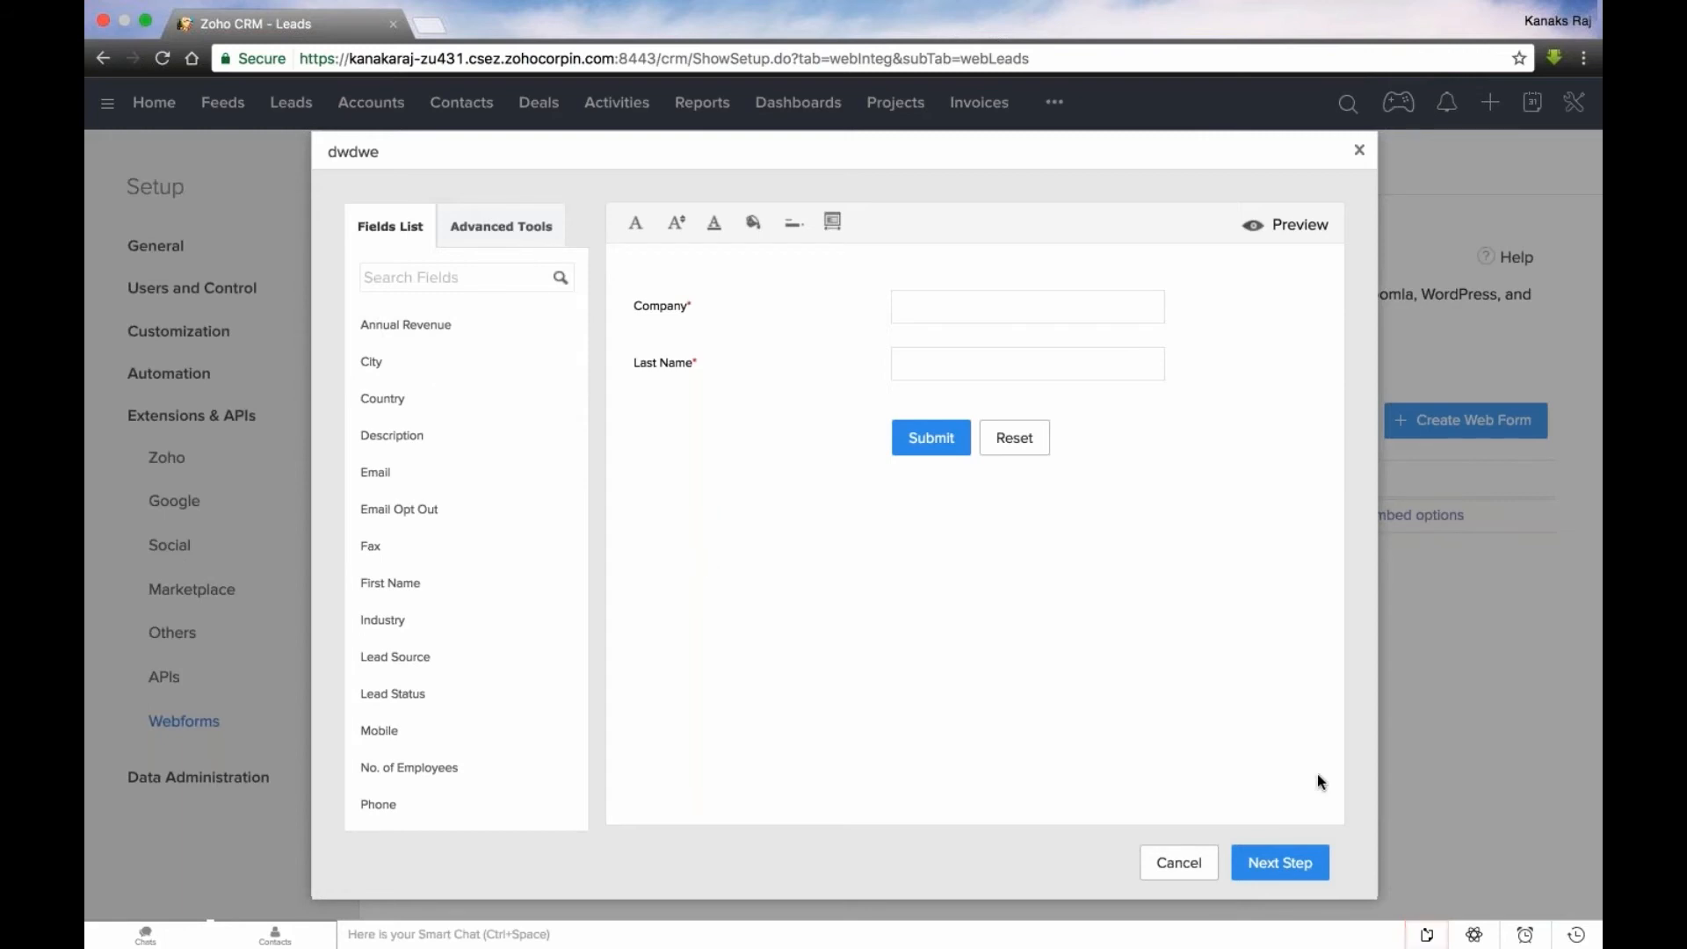
{"action": "left_click", "coordinate": [1280, 854]}
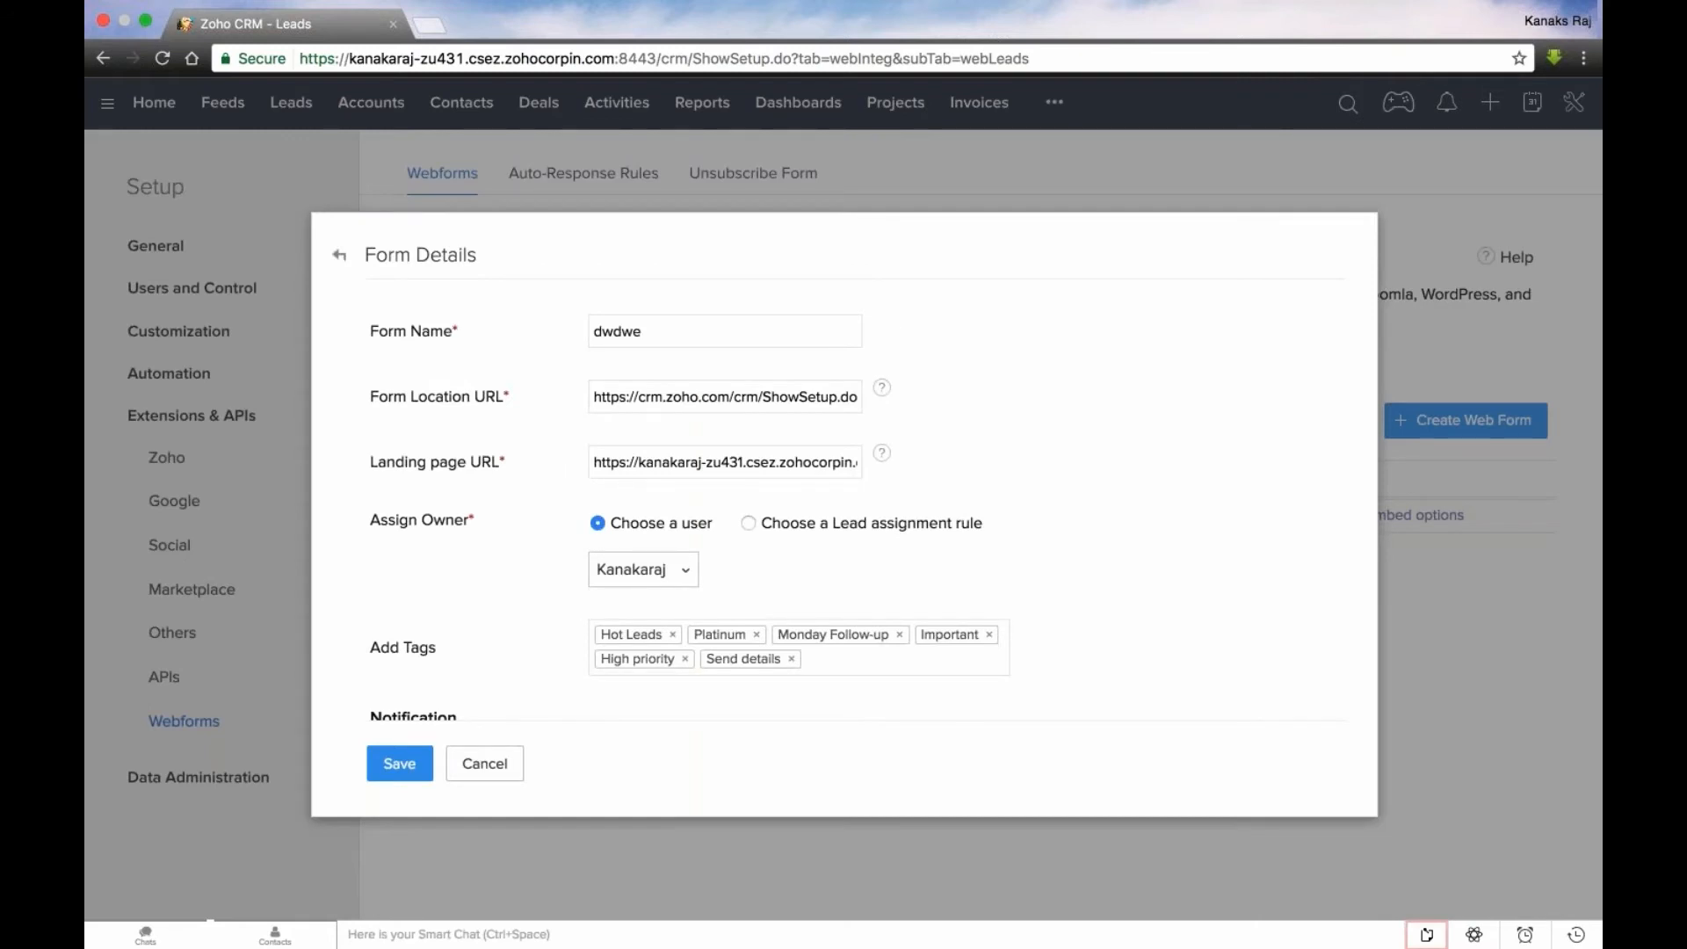
- Remove the tags Platinum, Monday Follow-up, Hot Leads and Important from the webform's tags
{"action": "scroll", "coordinate": [519, 591], "scroll_direction": "down", "scroll_amount": 2}
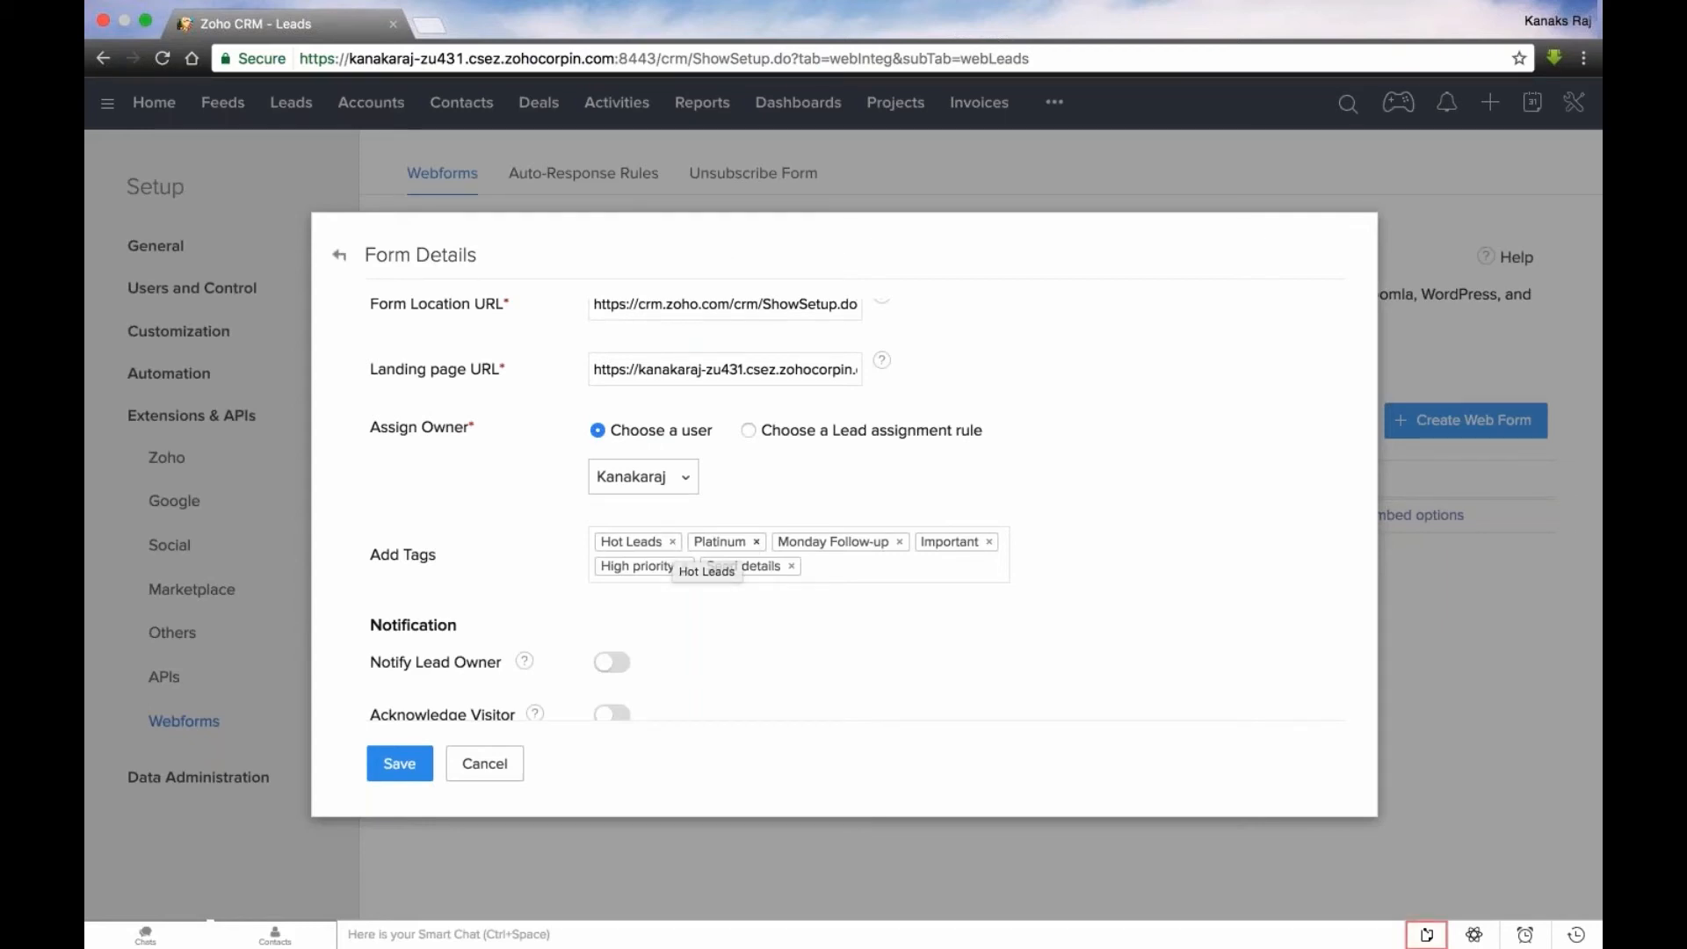
{"action": "left_click", "coordinate": [756, 542]}
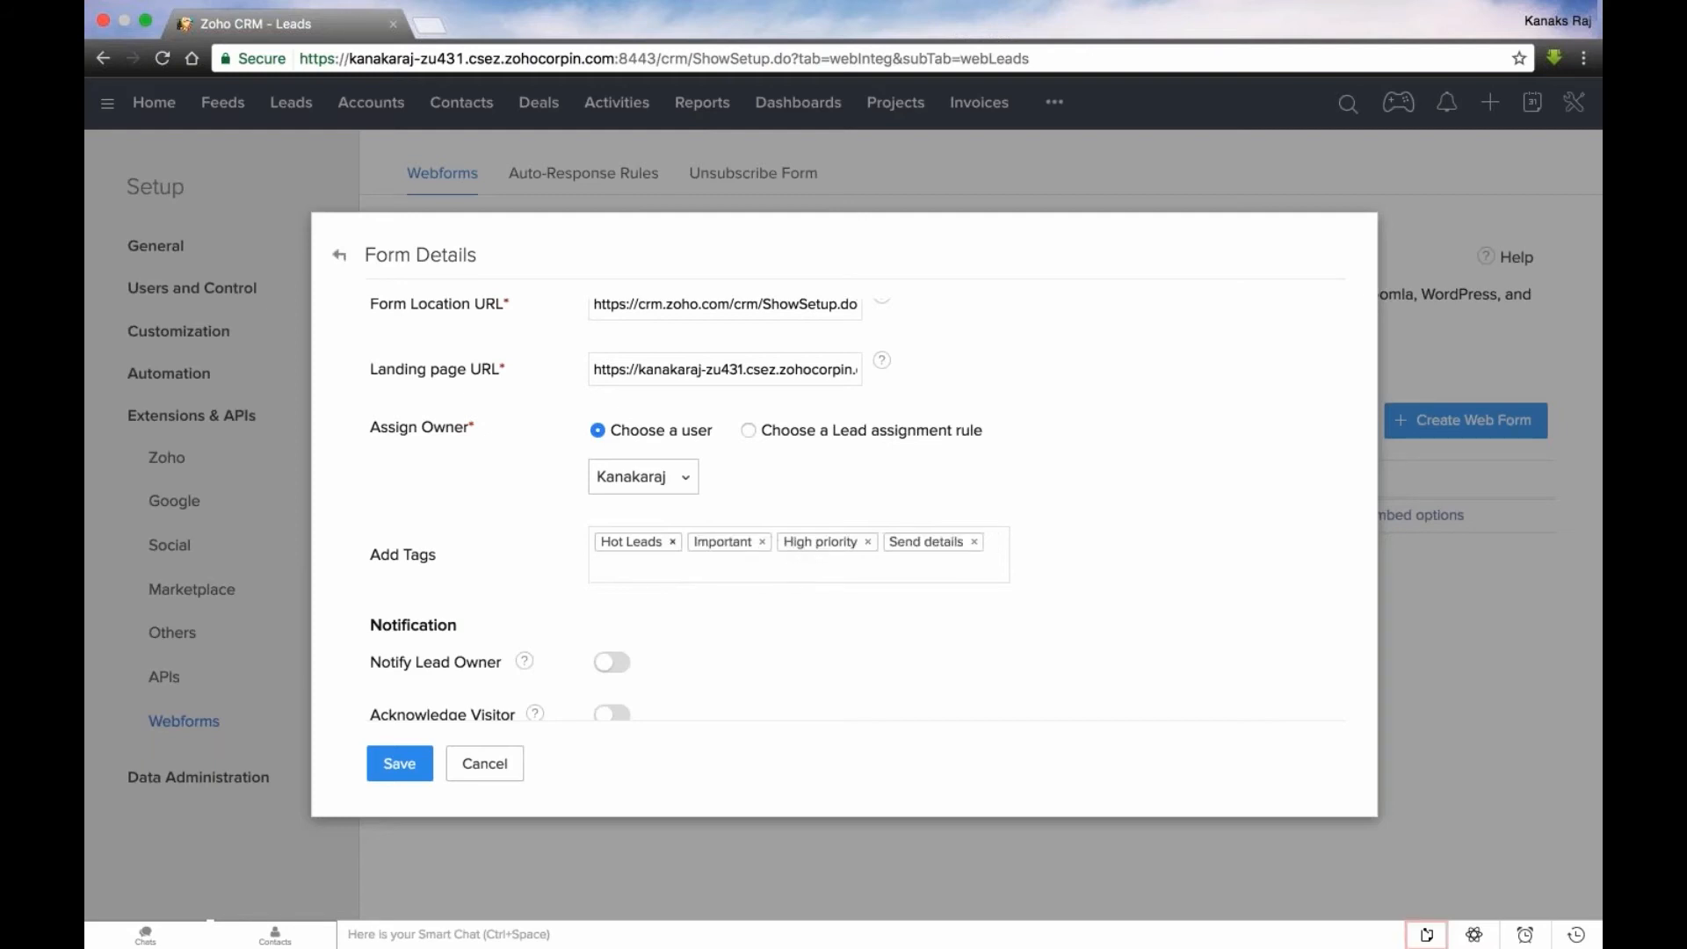
{"action": "left_click", "coordinate": [672, 542]}
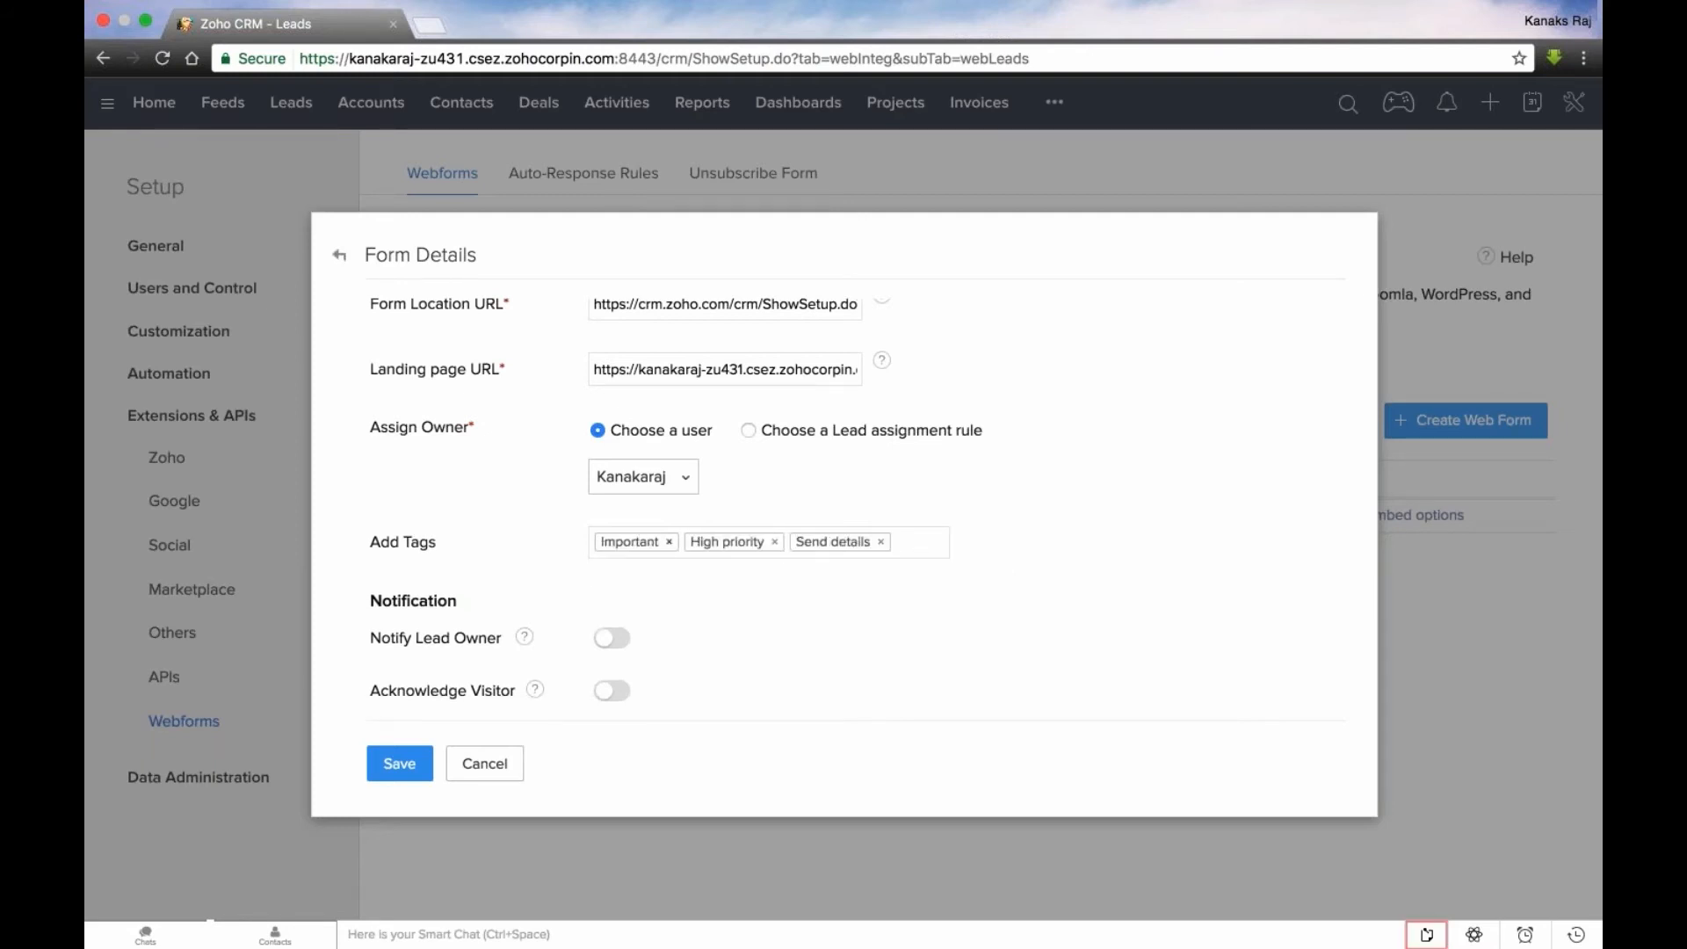
{"action": "left_click", "coordinate": [670, 550]}
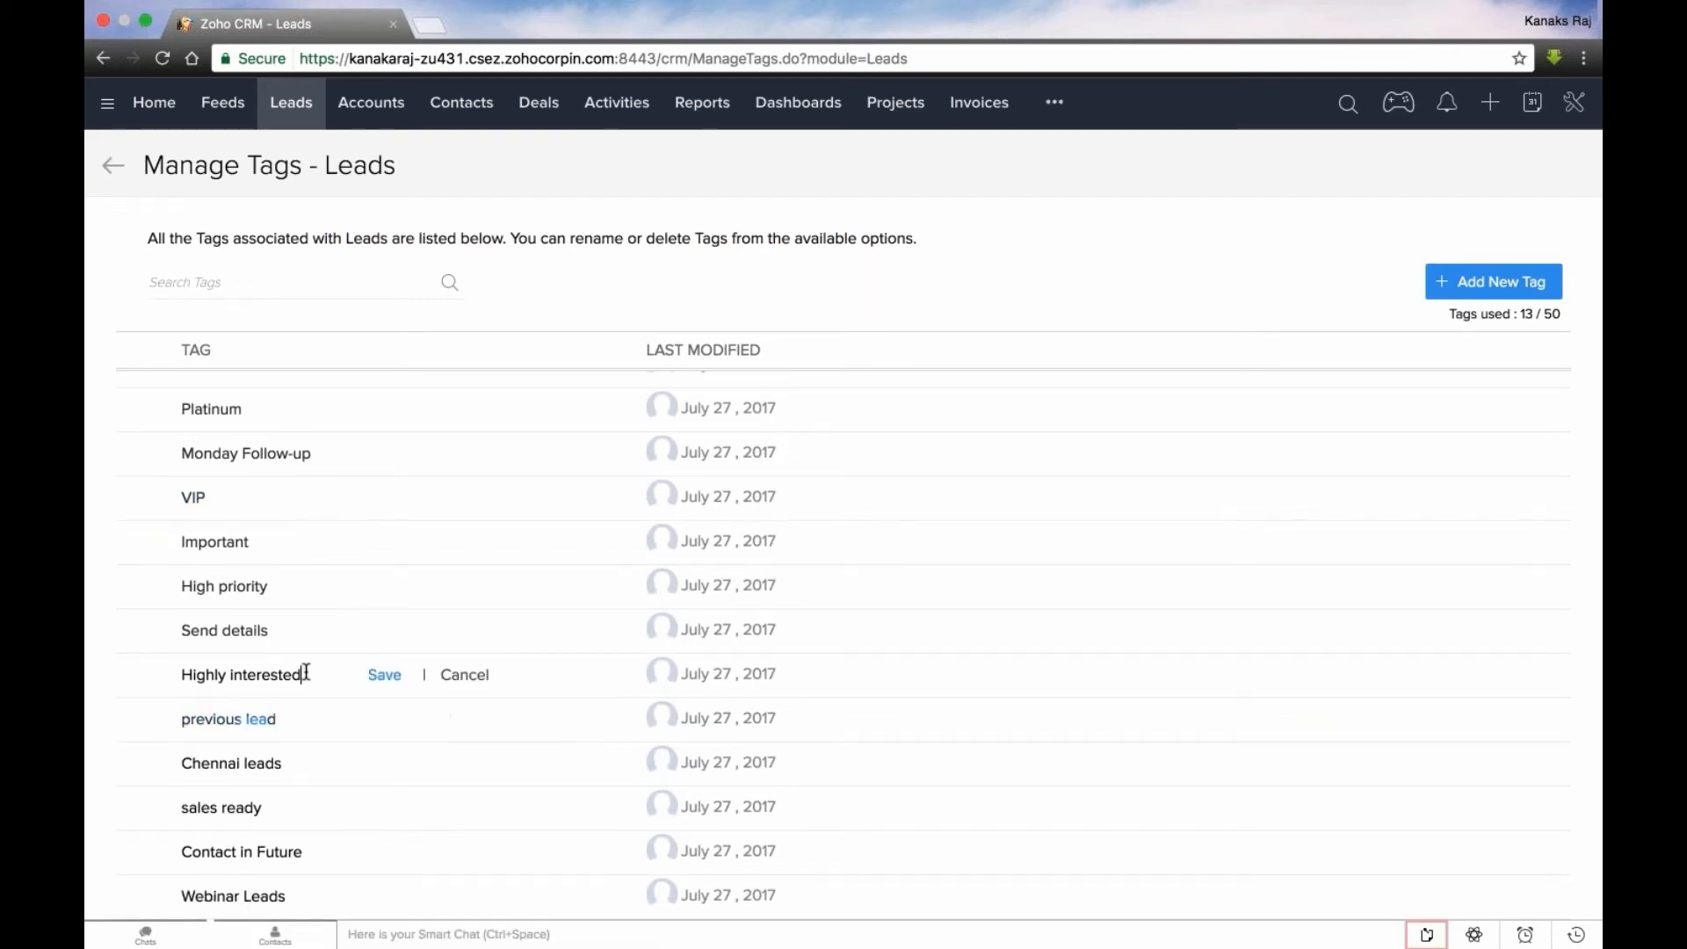
- Rename the leads tag Highly interested as Important and merge it with the existing tag of that name
{"action": "triple_click", "coordinate": [306, 673]}
{"action": "type", "text": "Im"}
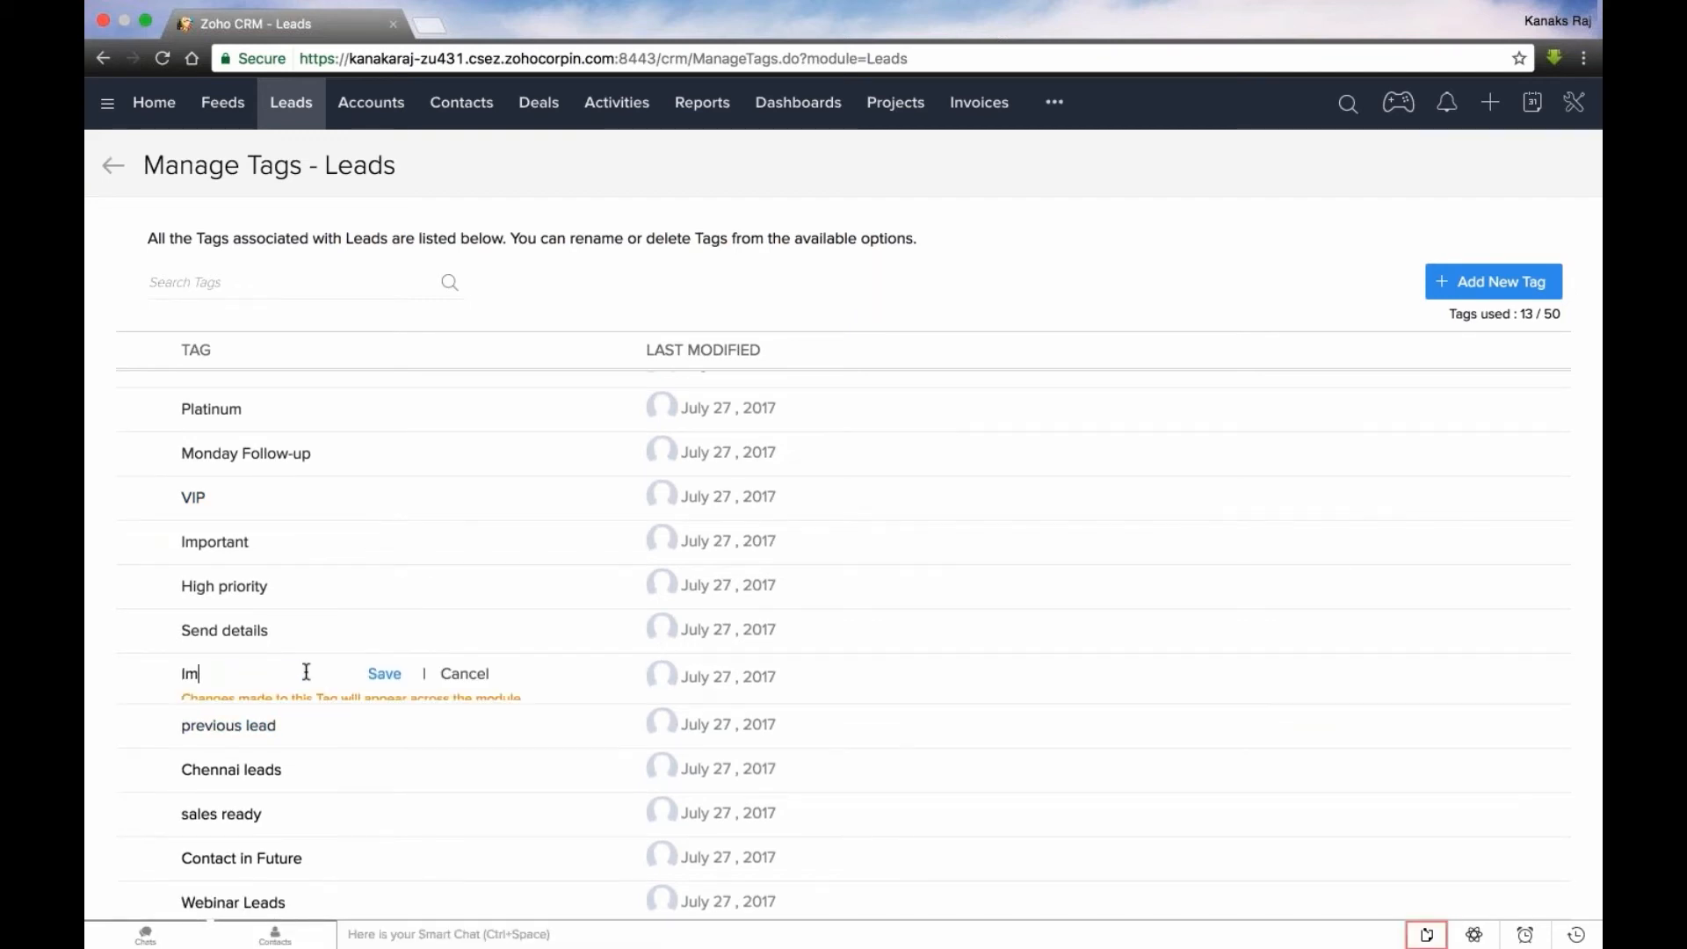
{"action": "type", "text": "portant"}
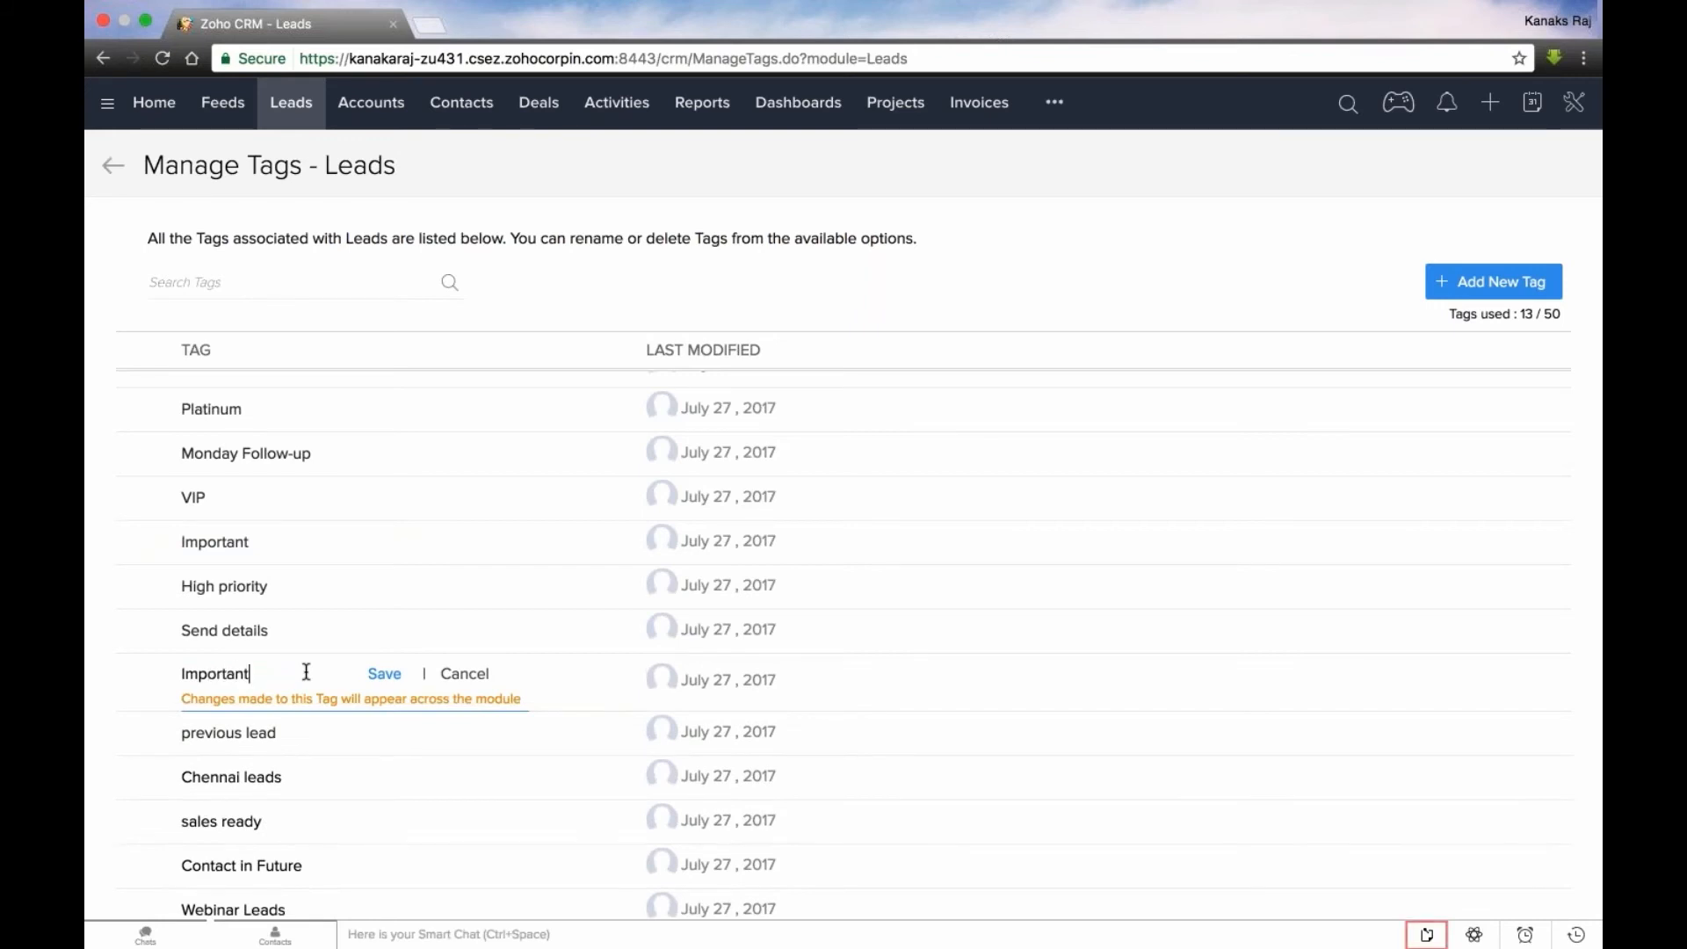
{"action": "left_click", "coordinate": [385, 675]}
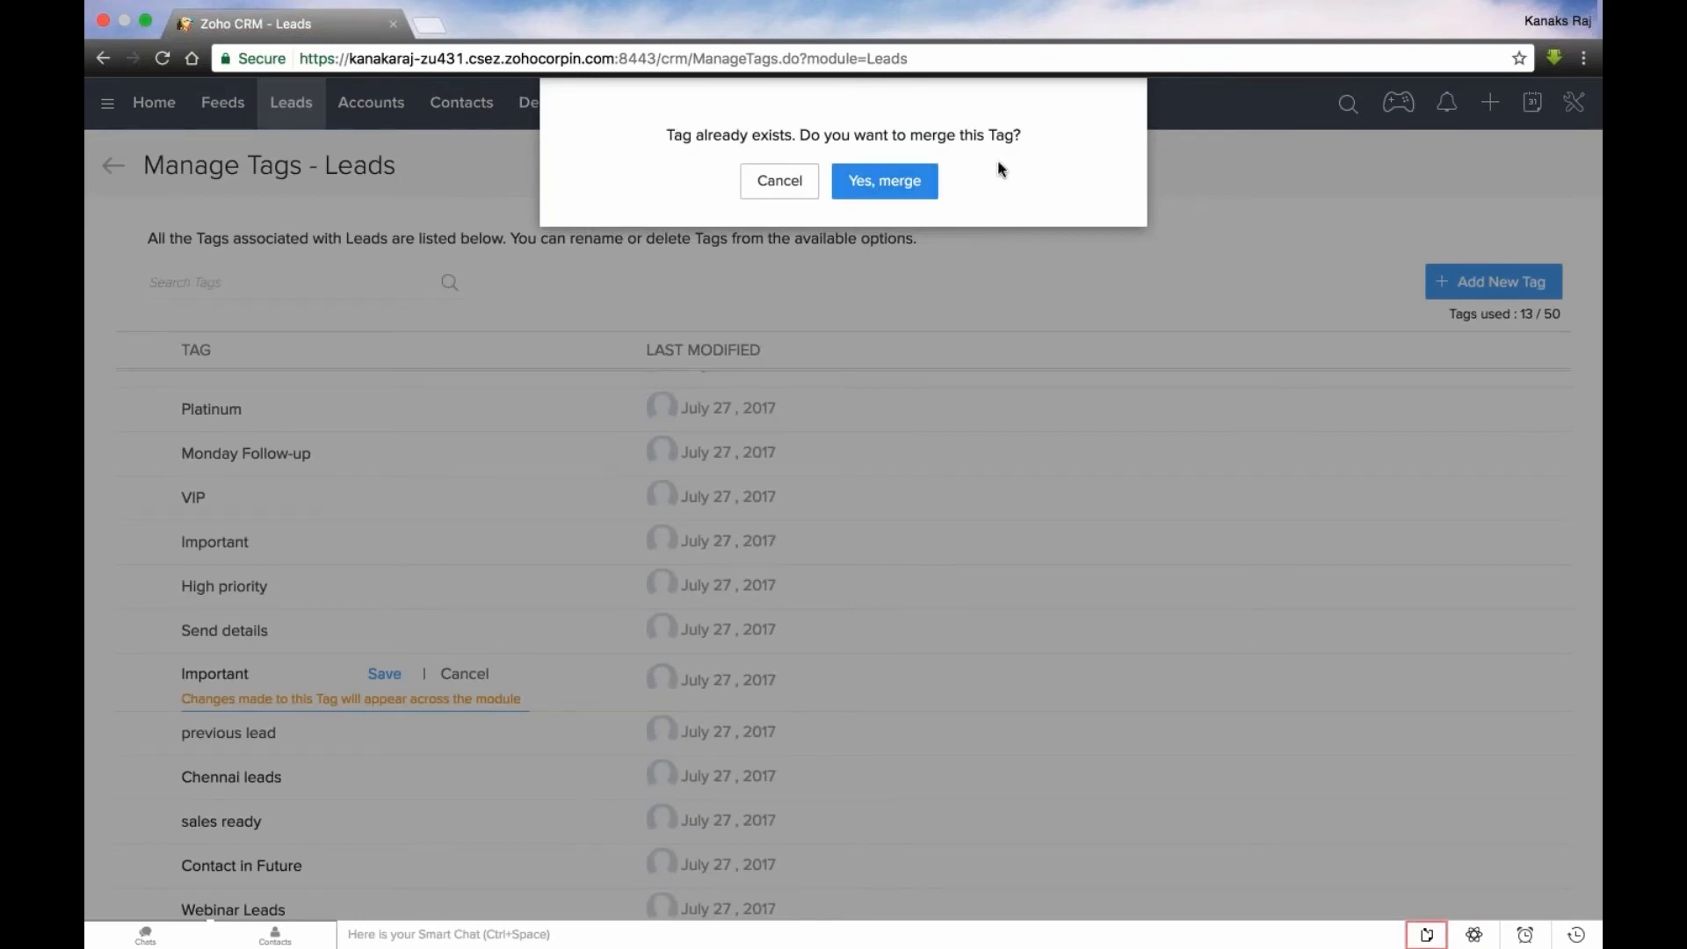
{"action": "left_click", "coordinate": [888, 187]}
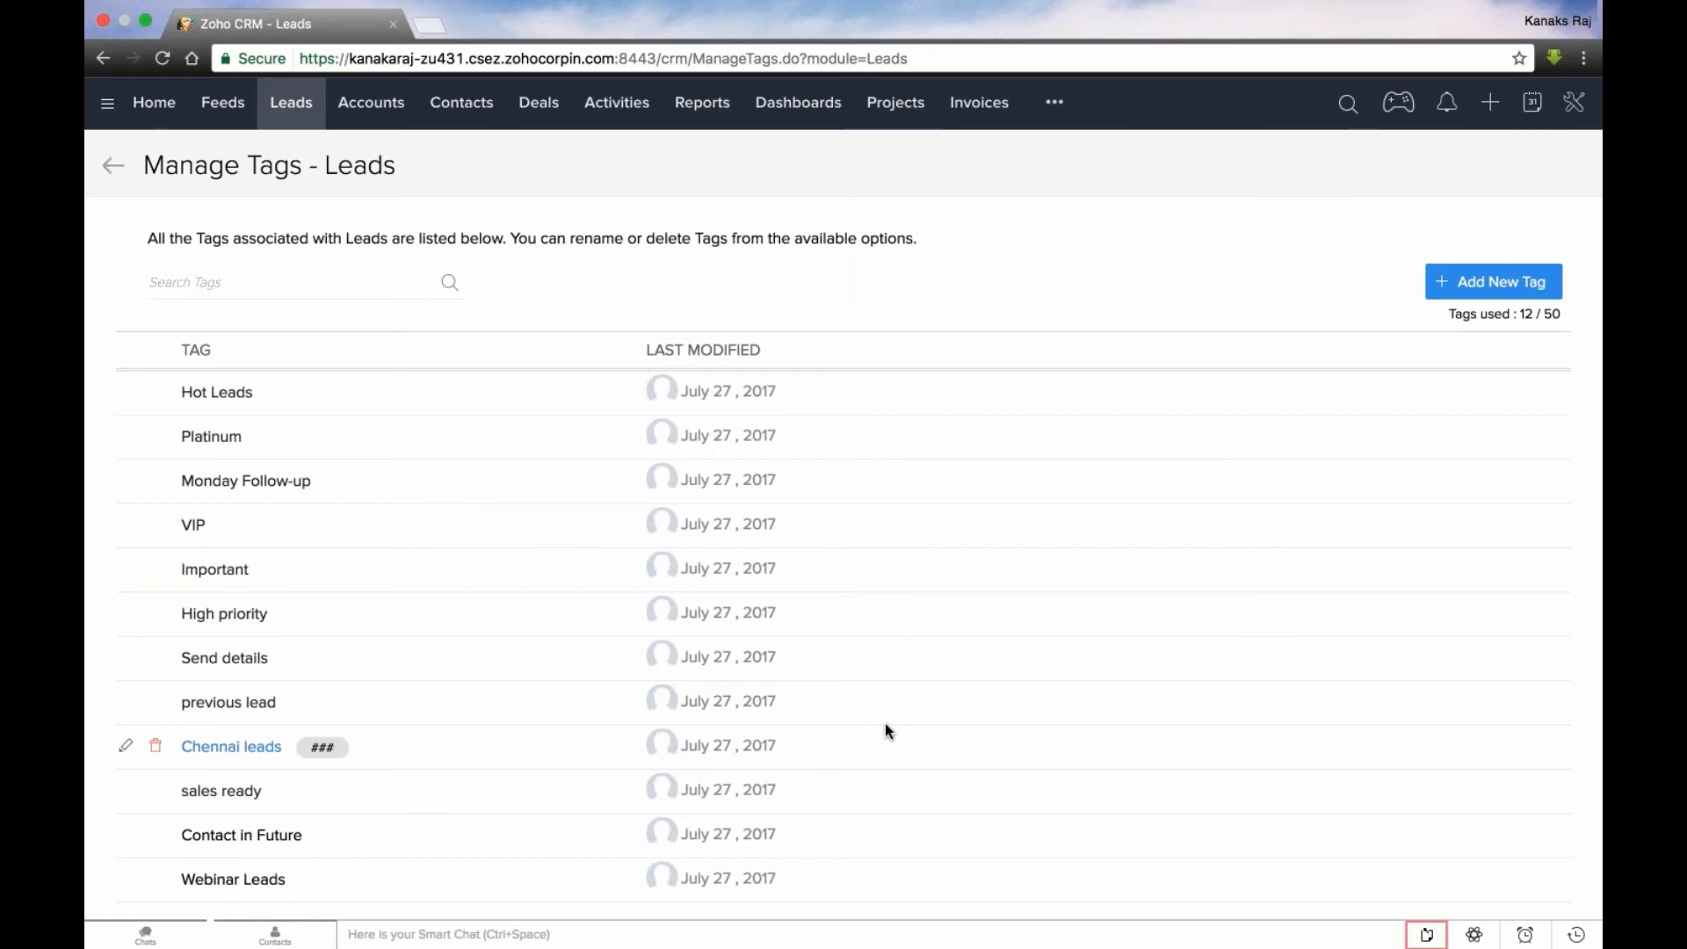
- Open the Administrator profile in the setup's security control and examine its admin-level permissions
{"action": "left_click", "coordinate": [1579, 103]}
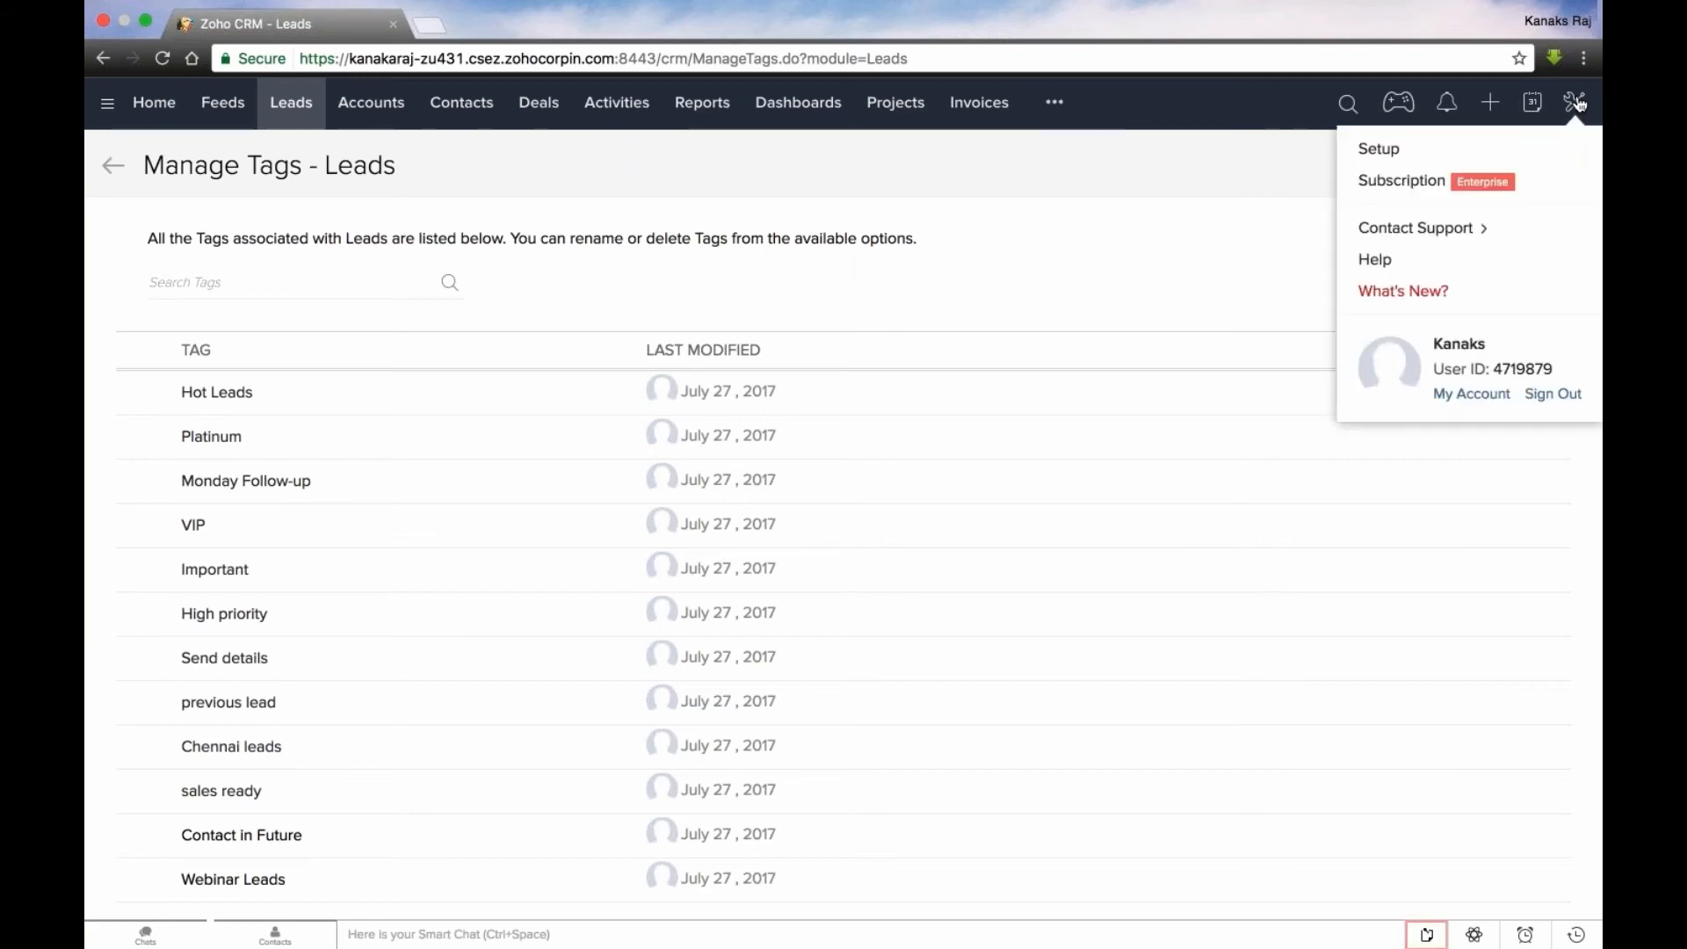
{"action": "left_click", "coordinate": [1379, 148]}
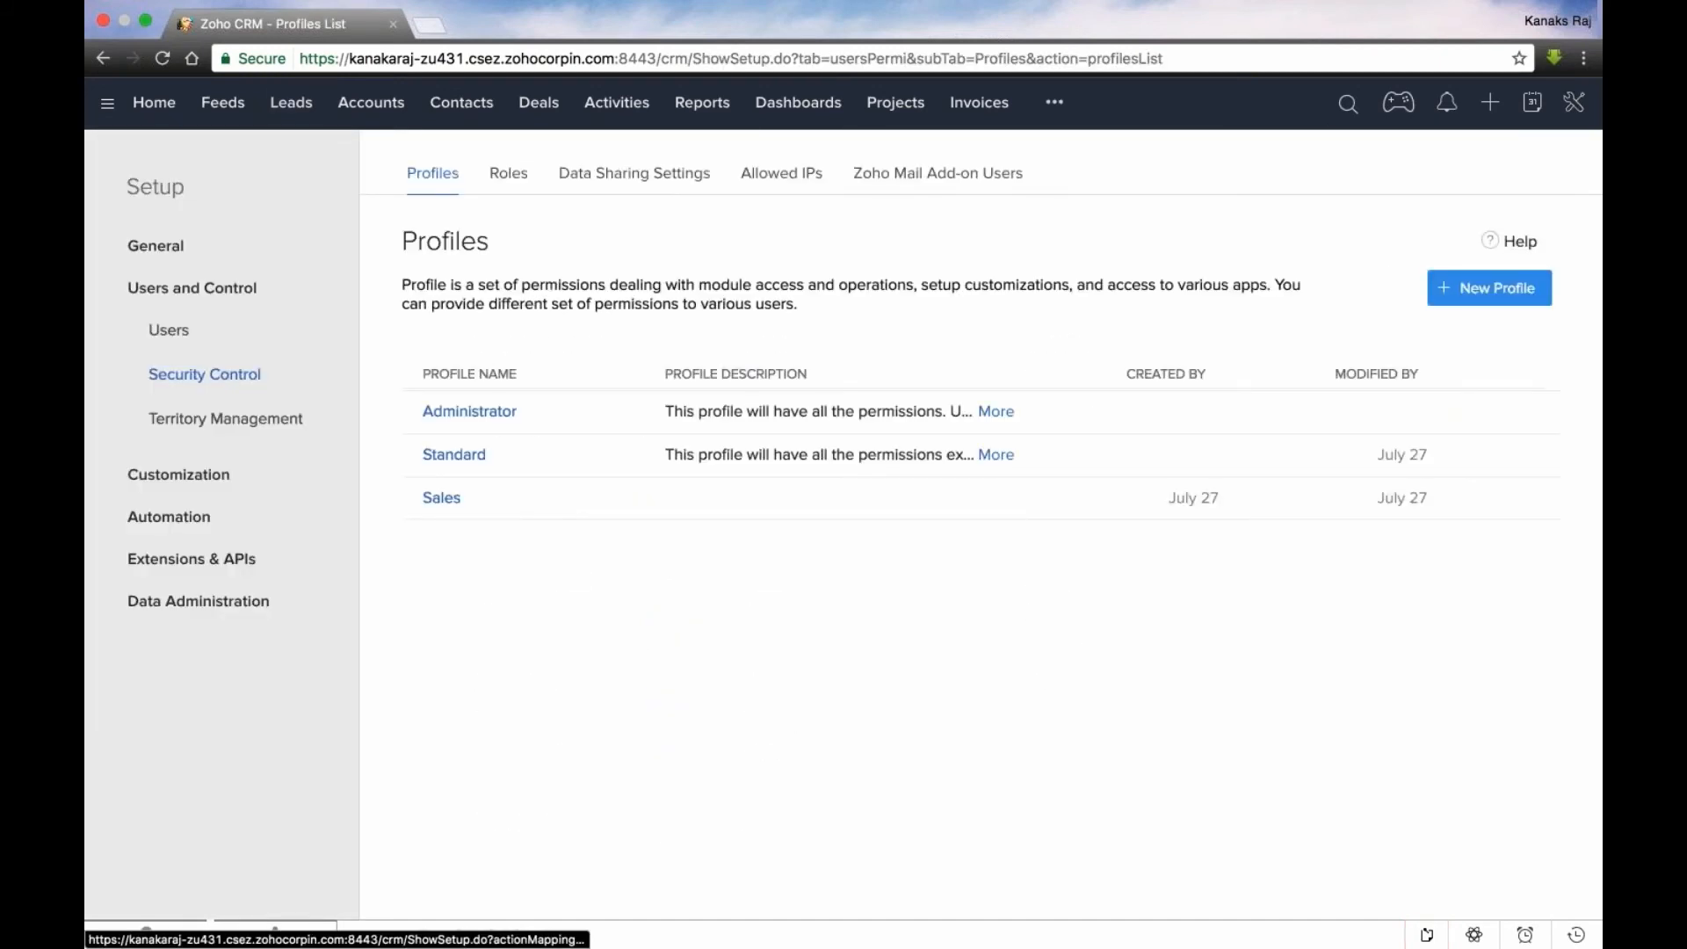
{"action": "left_click", "coordinate": [230, 464]}
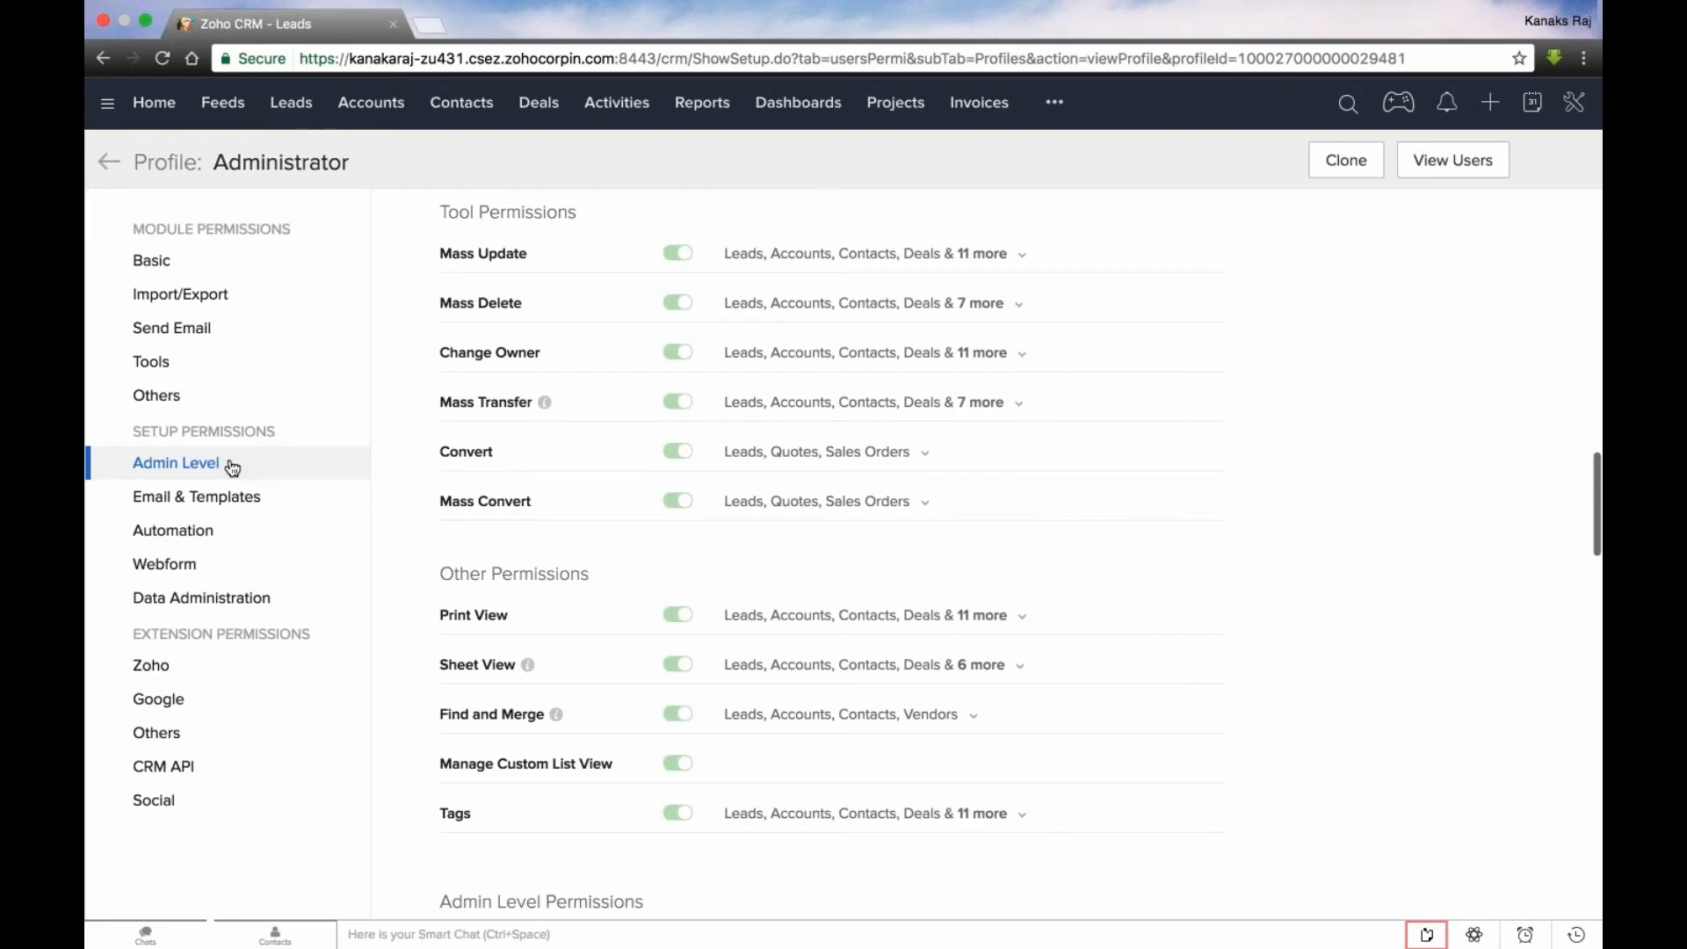
{"action": "left_click_drag", "start_coordinate": [440, 323], "coordinate": [579, 323]}
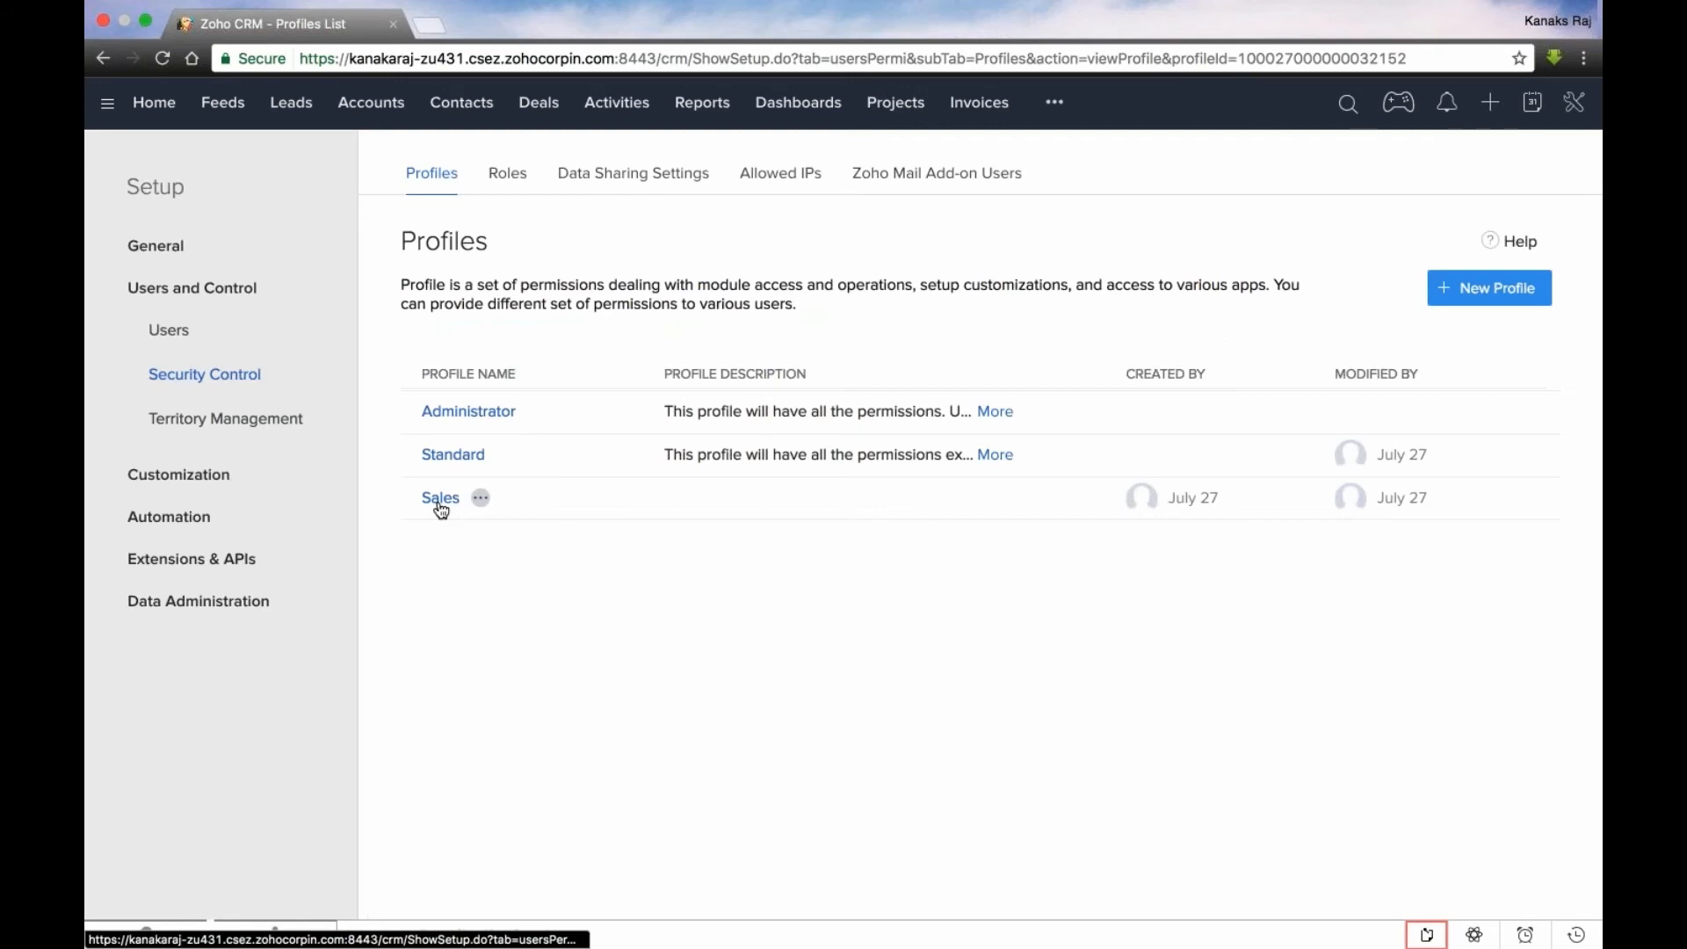
- Turn on the Modules Customization permission for the Sales profile and view the description of what it covers
{"action": "left_click", "coordinate": [440, 499]}
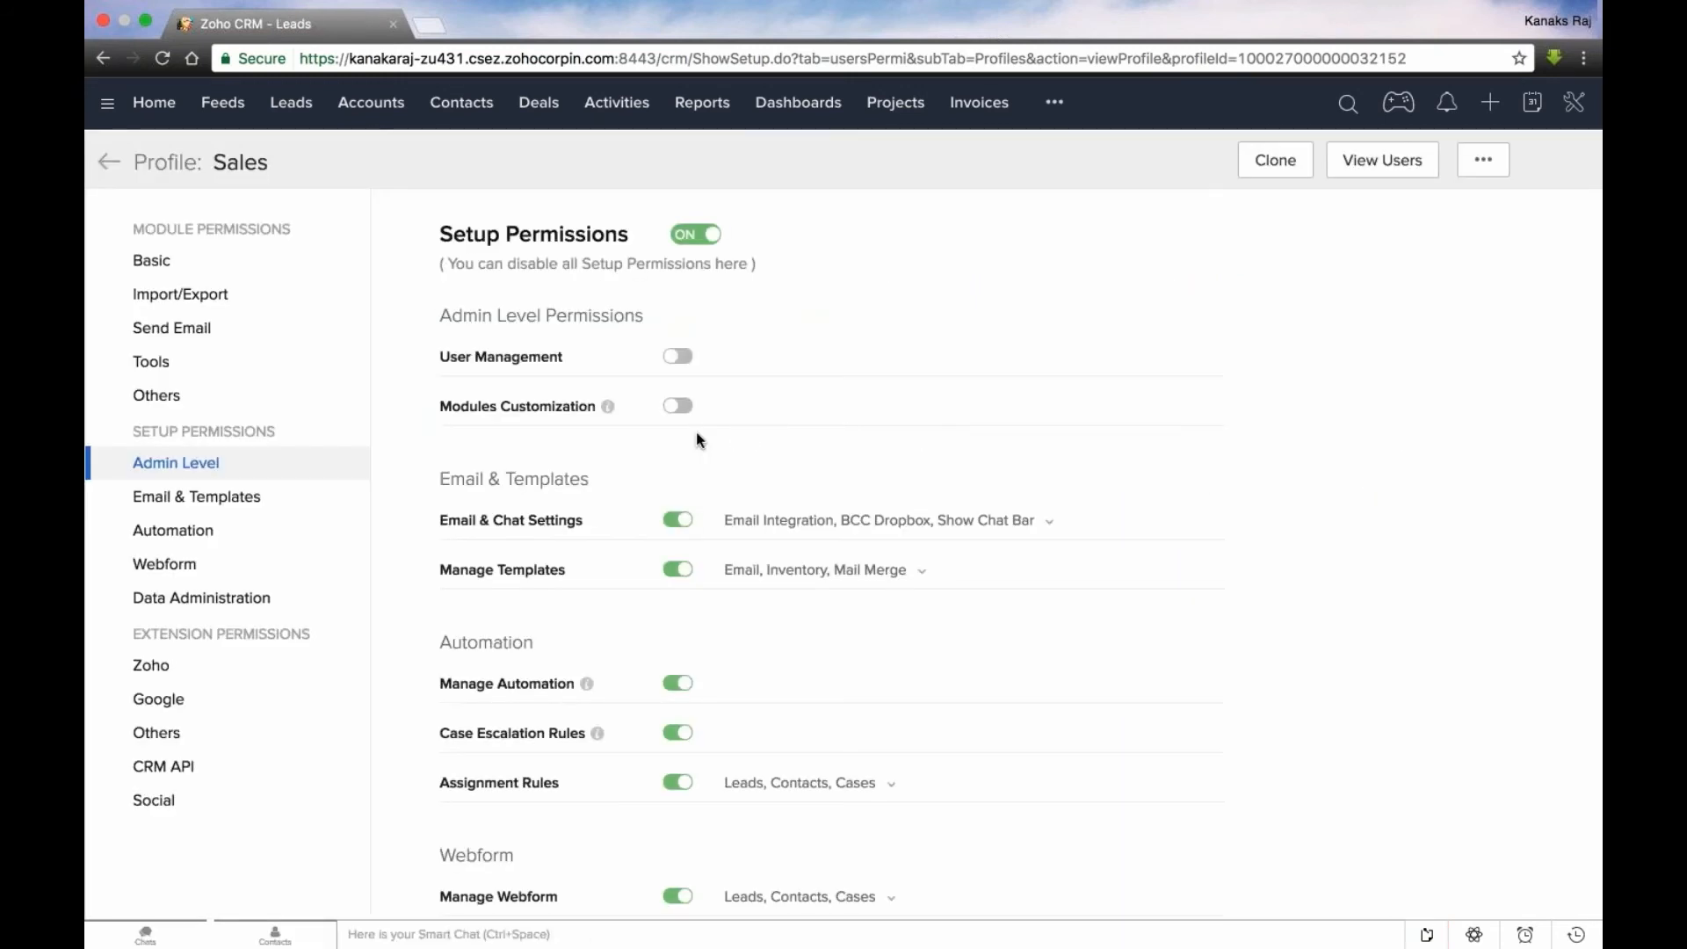
{"action": "left_click", "coordinate": [677, 406]}
{"action": "mouse_move", "coordinate": [608, 413]}
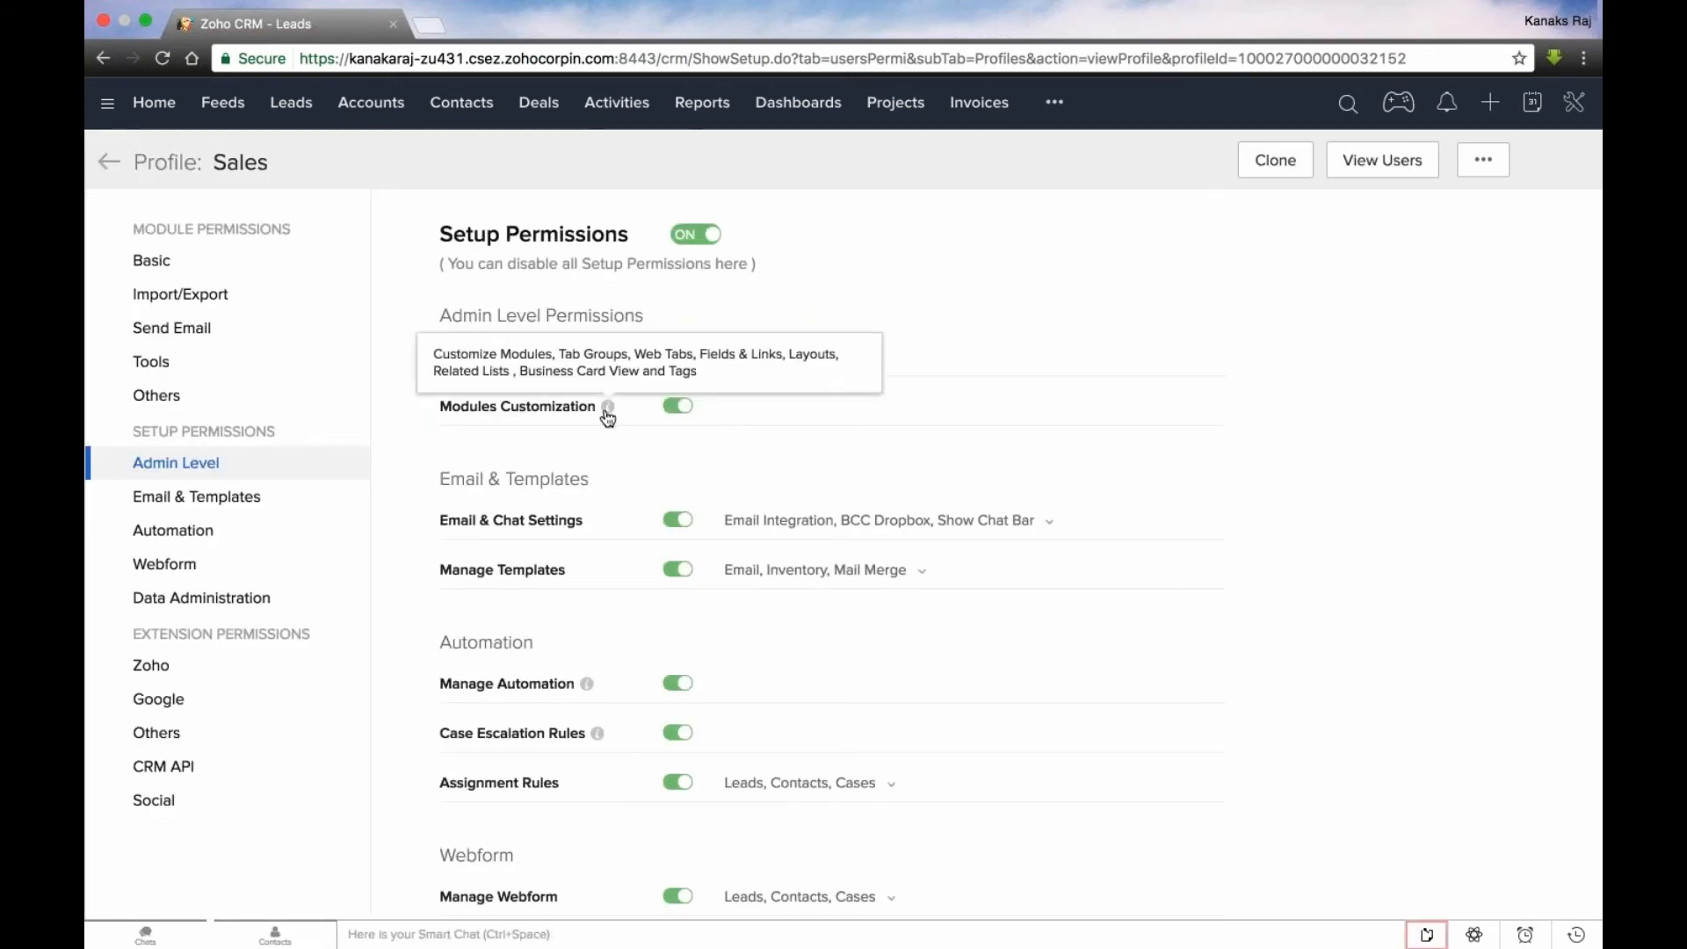